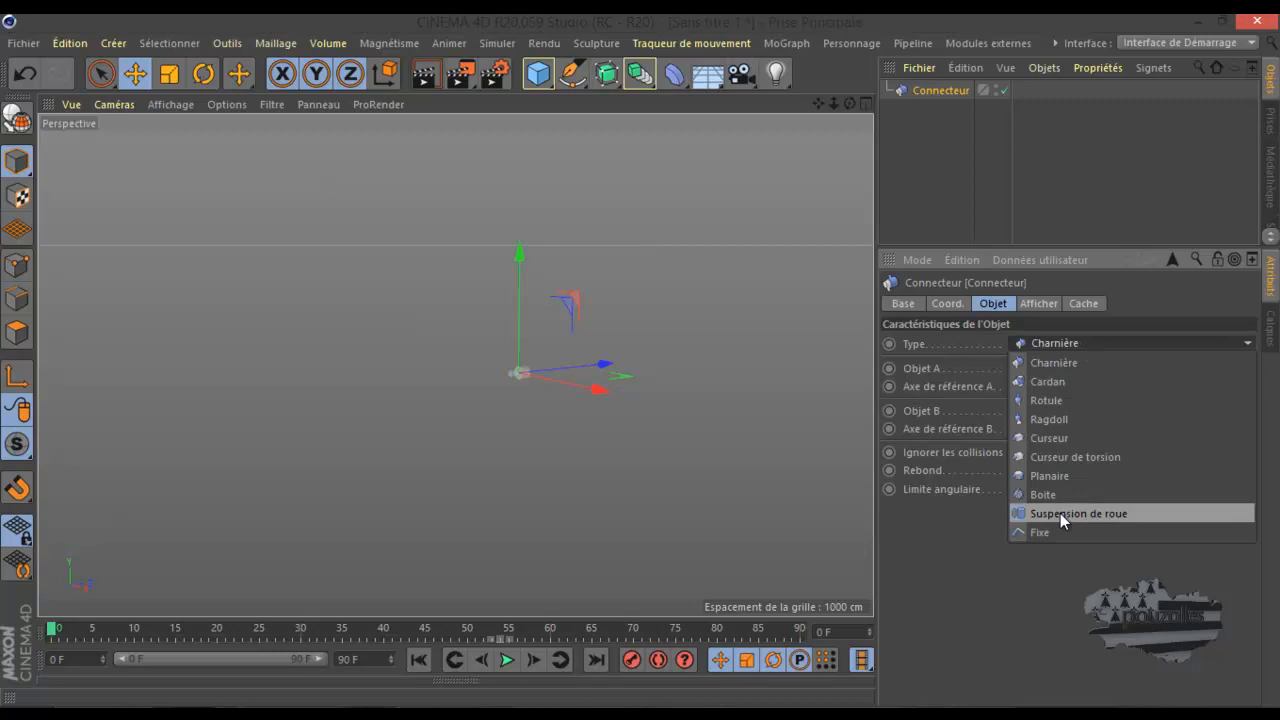
Set the connector's type to Suspension de roue
{"action": "left_click", "coordinate": [1060, 514]}
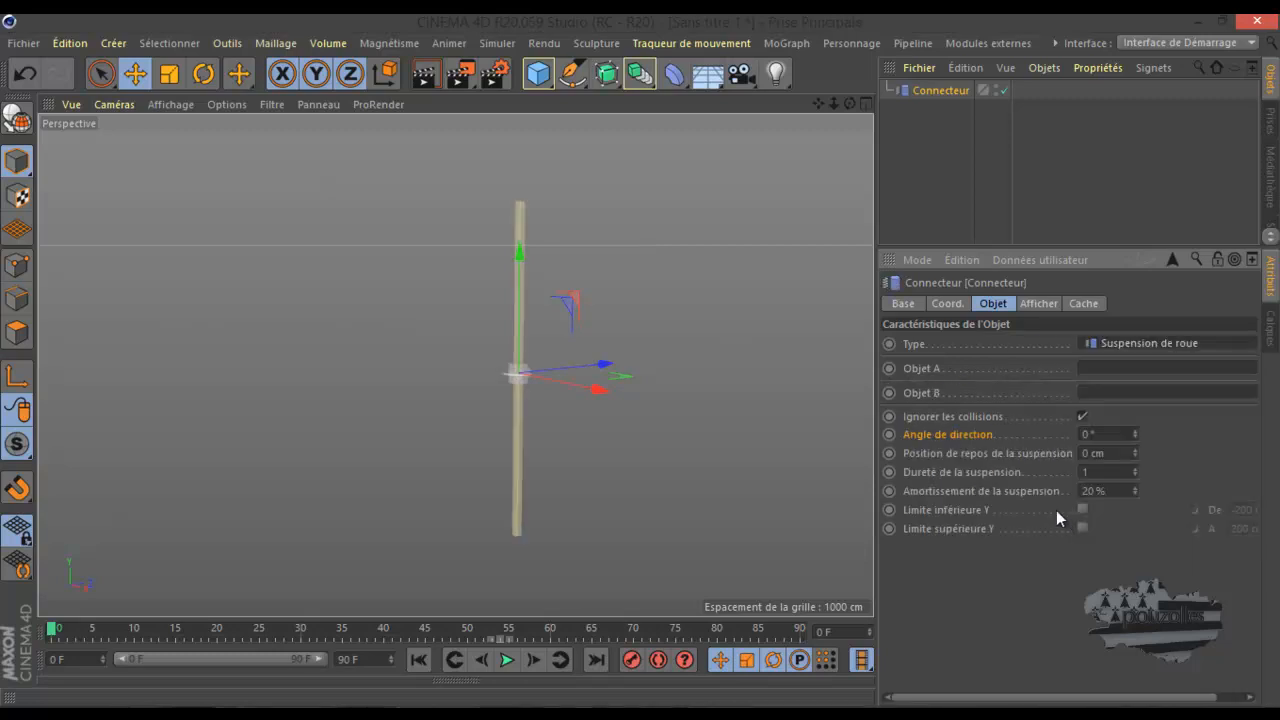
{"action": "scroll", "coordinate": [527, 372], "scroll_direction": "up", "scroll_amount": 5}
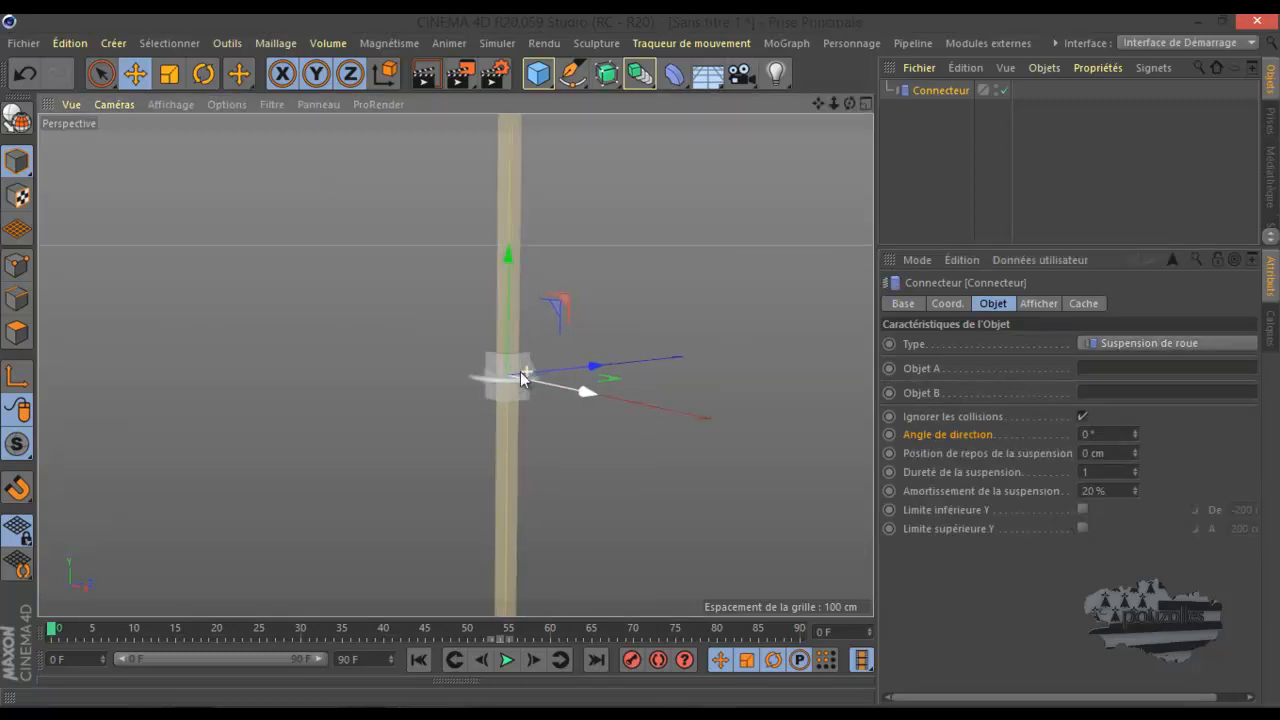
{"action": "scroll", "coordinate": [517, 374], "scroll_direction": "up", "scroll_amount": 2}
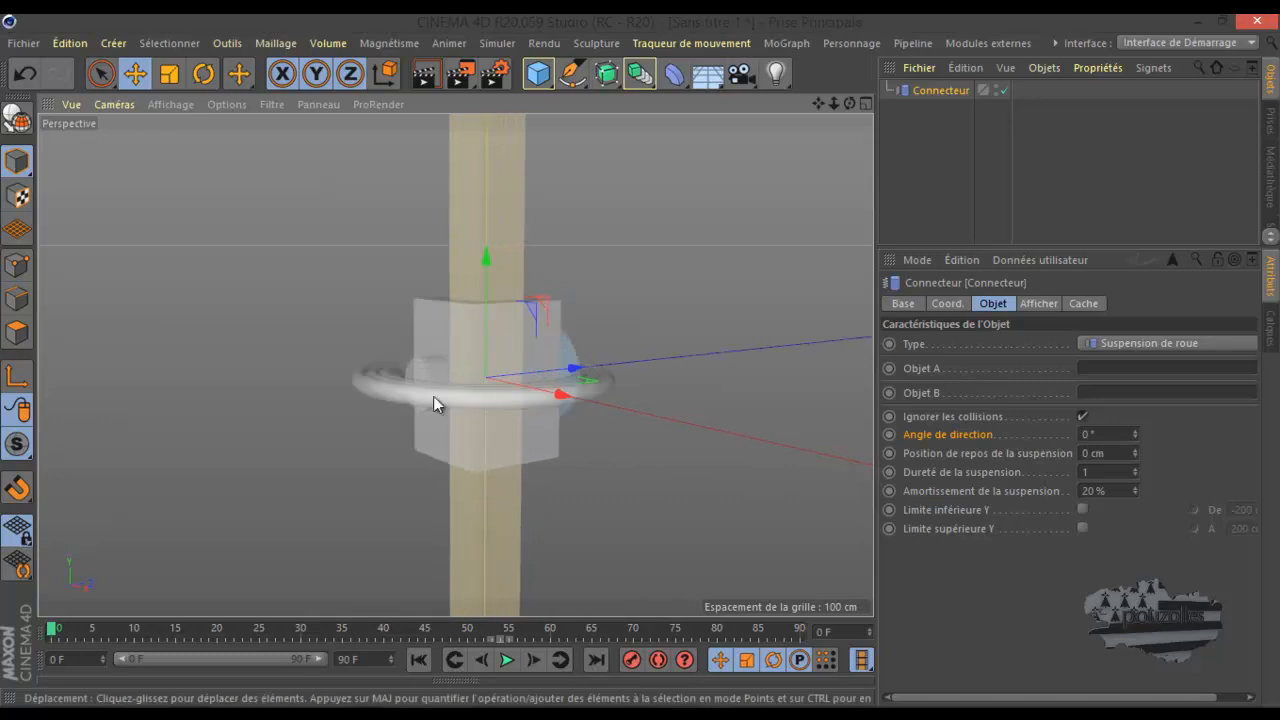
{"action": "mouse_move", "coordinate": [850, 104]}
{"action": "left_mouse_down"}
{"action": "mouse_move", "coordinate": [641, 360]}
{"action": "mouse_move", "coordinate": [847, 105]}
{"action": "left_mouse_up"}
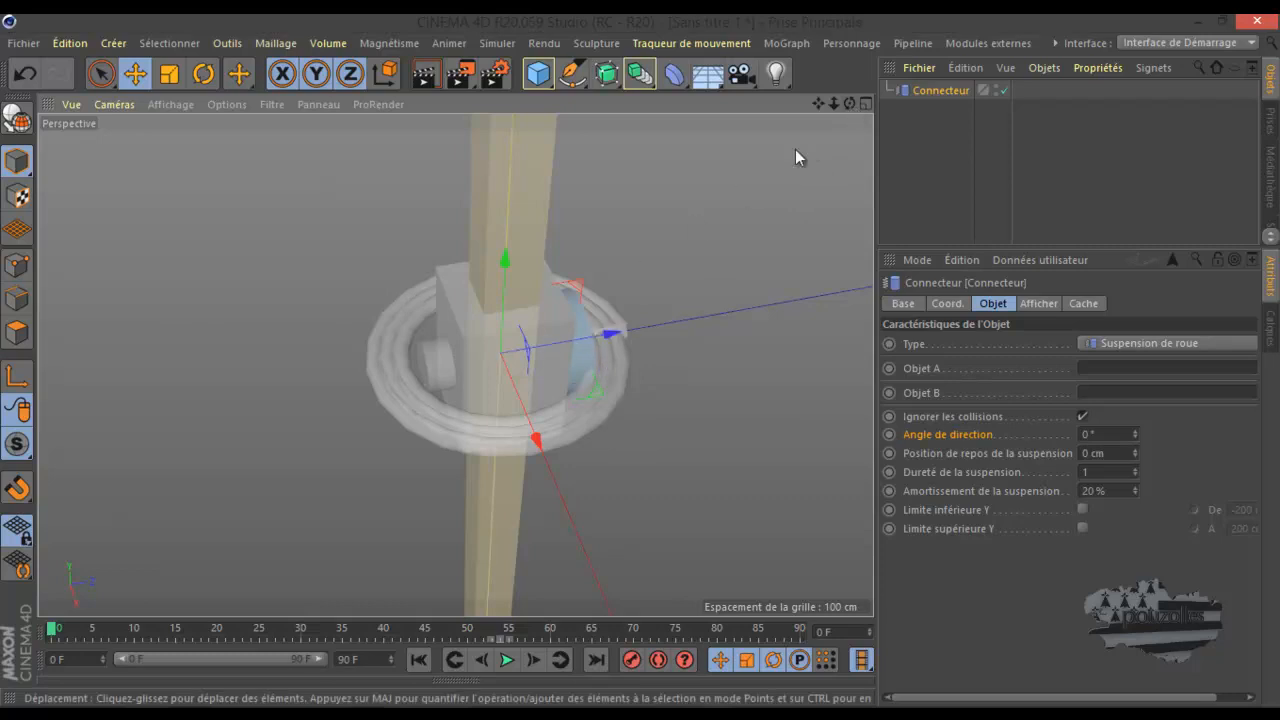
{"action": "left_click_drag", "start_coordinate": [849, 104], "coordinate": [644, 361]}
{"action": "left_click", "coordinate": [1113, 343]}
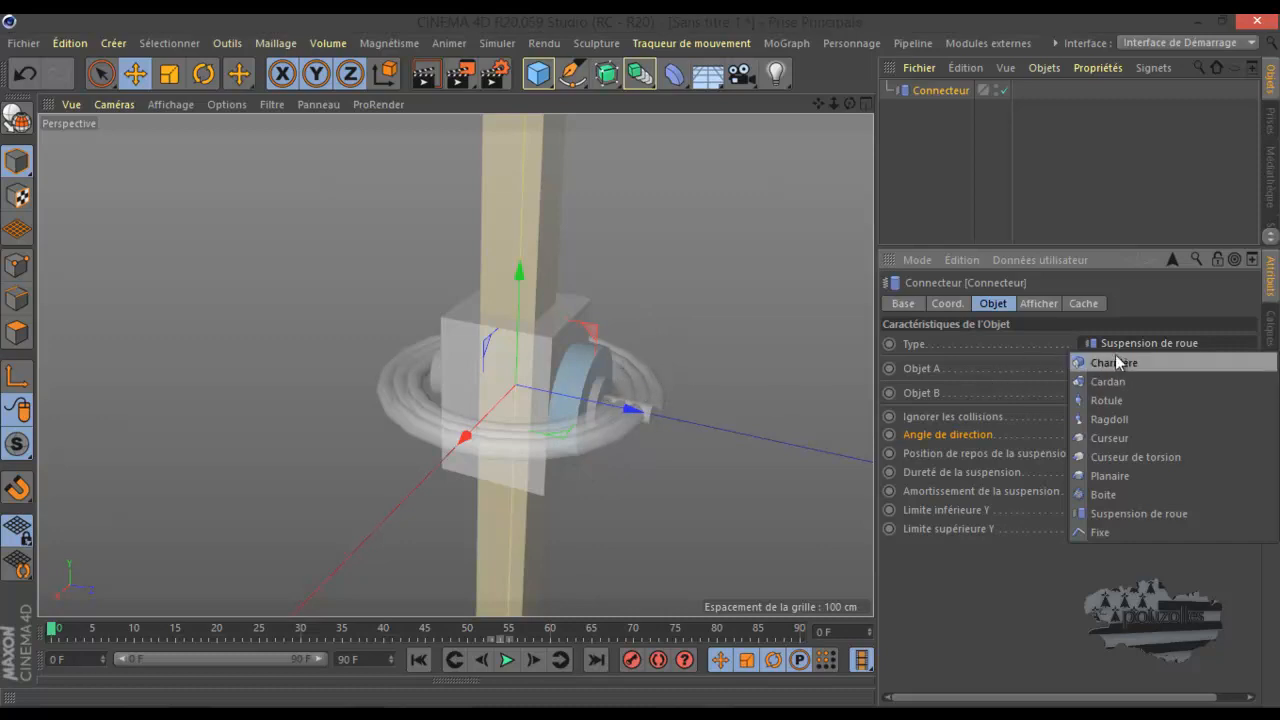
{"action": "left_click", "coordinate": [1110, 514]}
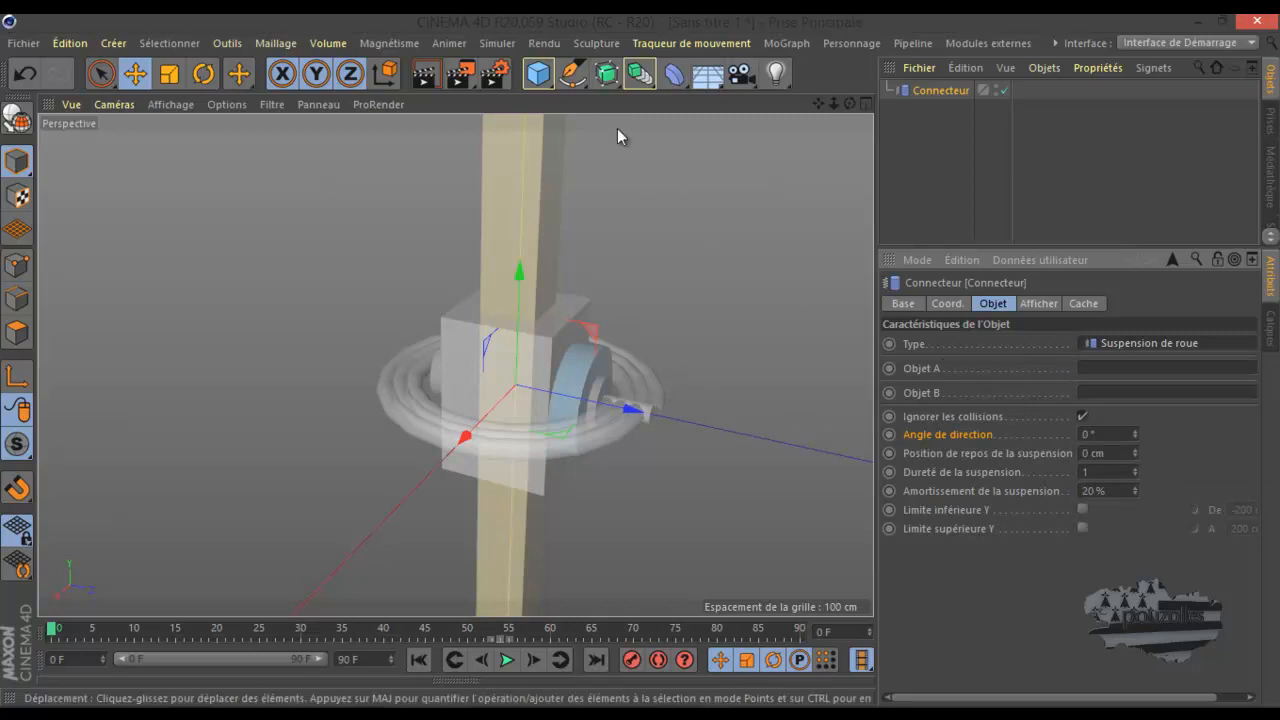
Add a cube and shrink it to about 64.7 cm in Y and 137 cm in Z
{"action": "scroll", "coordinate": [597, 213], "scroll_direction": "down", "scroll_amount": 3}
{"action": "scroll", "coordinate": [552, 273], "scroll_direction": "down", "scroll_amount": 2}
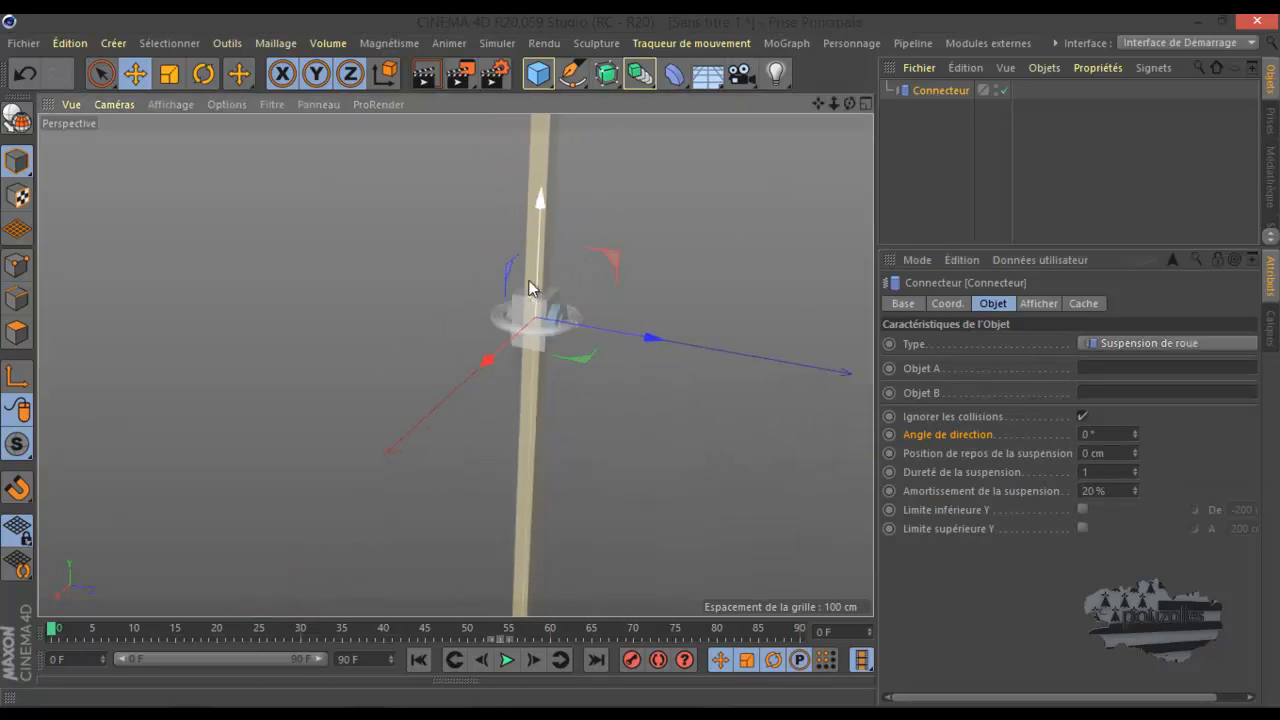
{"action": "left_click", "coordinate": [538, 73]}
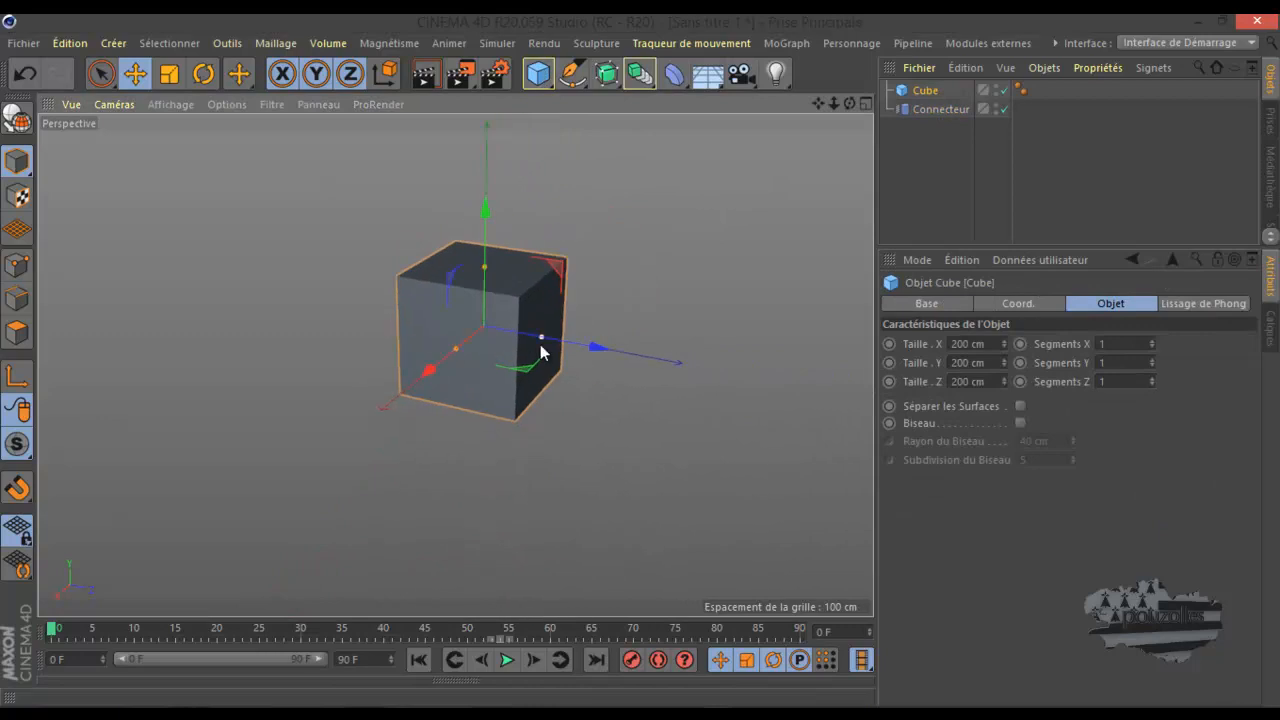
{"action": "left_click_drag", "start_coordinate": [574, 335], "coordinate": [522, 334]}
{"action": "left_click_drag", "start_coordinate": [487, 270], "coordinate": [487, 307]}
Make the connector always visible, and shift the cube along Z so it sits beside the connector
{"action": "left_click", "coordinate": [928, 109]}
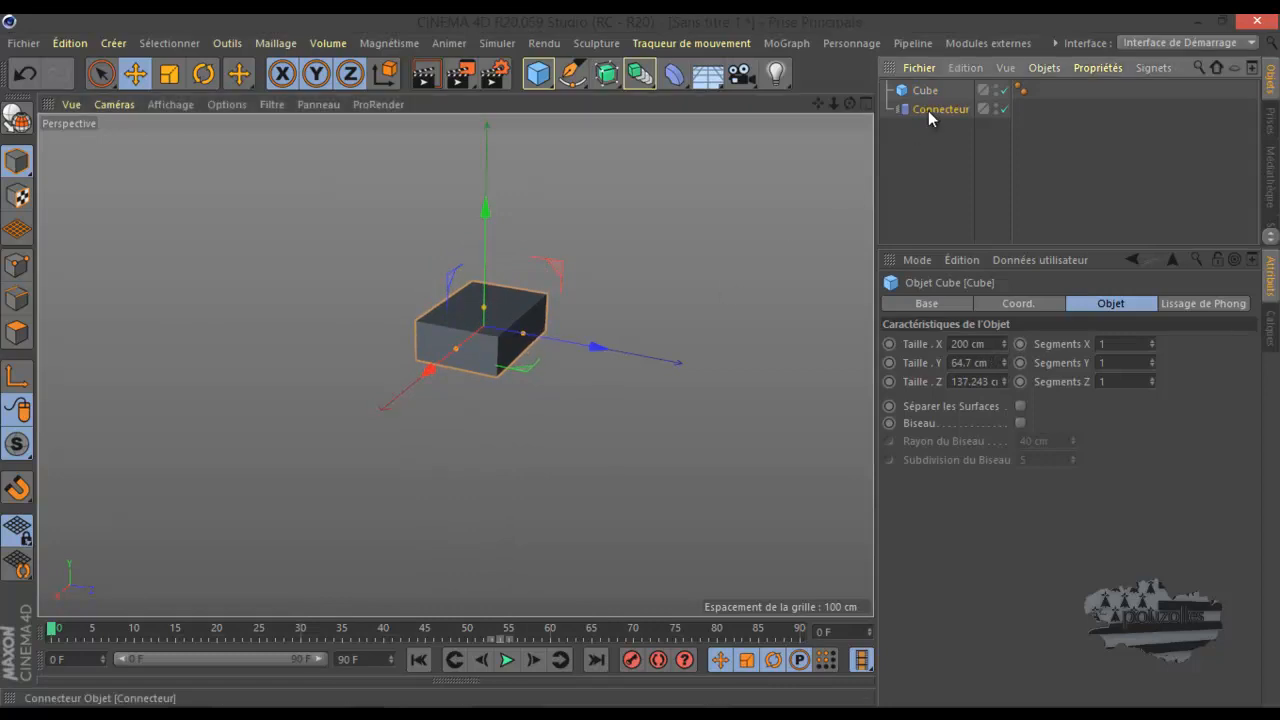
{"action": "left_click", "coordinate": [1039, 303]}
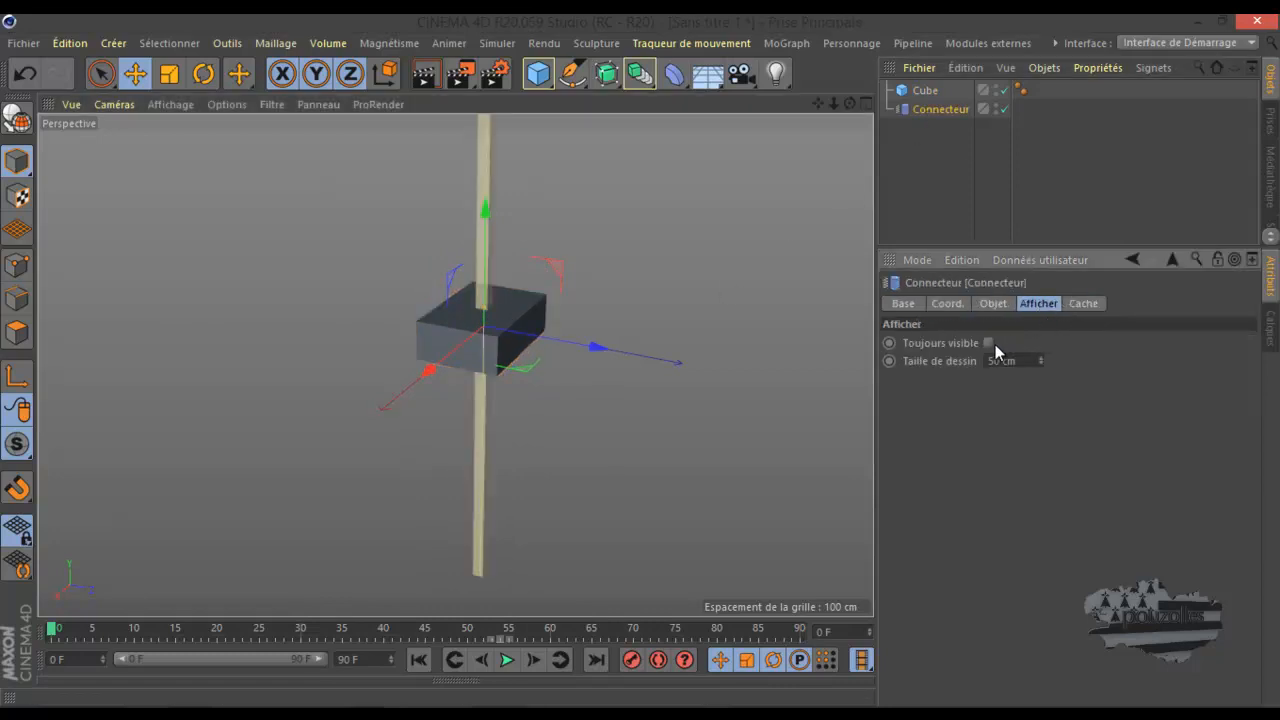
{"action": "left_click", "coordinate": [924, 90]}
{"action": "left_click_drag", "start_coordinate": [593, 351], "coordinate": [574, 328]}
Lengthen the cube to about 300 cm in X and shift it along X to straddle the connector
{"action": "scroll", "coordinate": [440, 325], "scroll_direction": "up", "scroll_amount": 5}
{"action": "scroll", "coordinate": [447, 333], "scroll_direction": "up", "scroll_amount": 2}
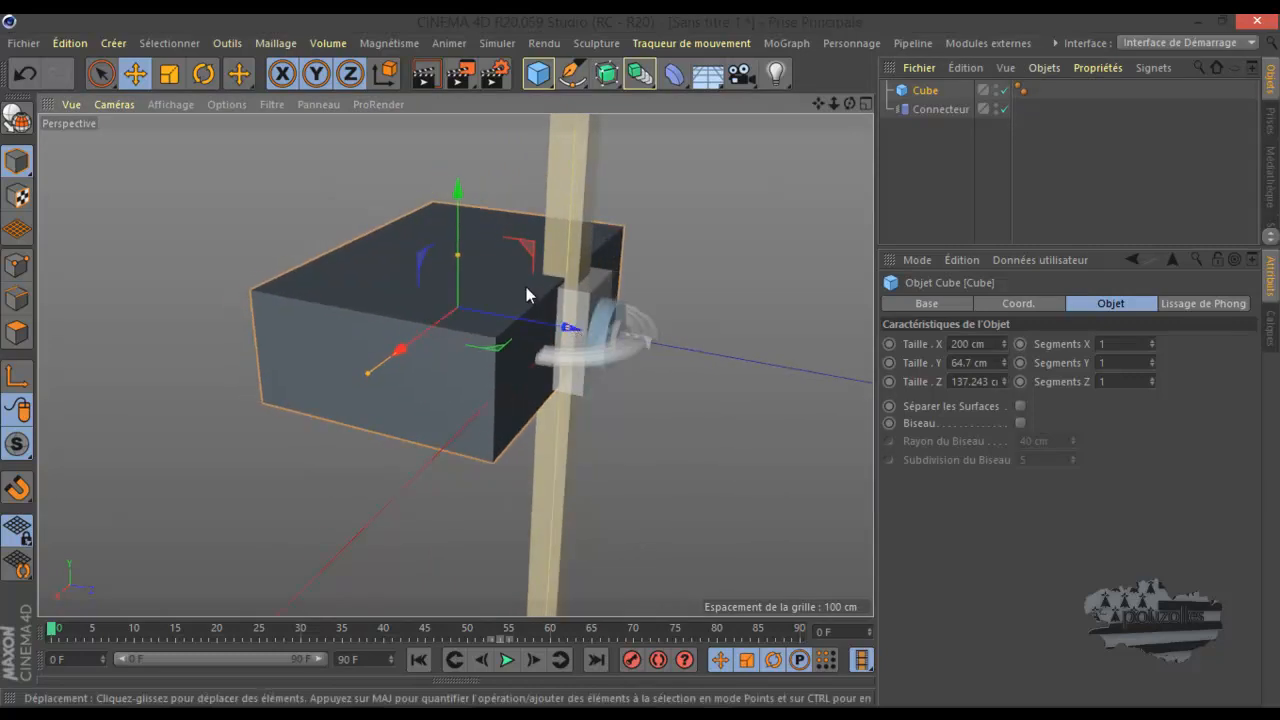
{"action": "left_click_drag", "start_coordinate": [400, 352], "coordinate": [382, 378]}
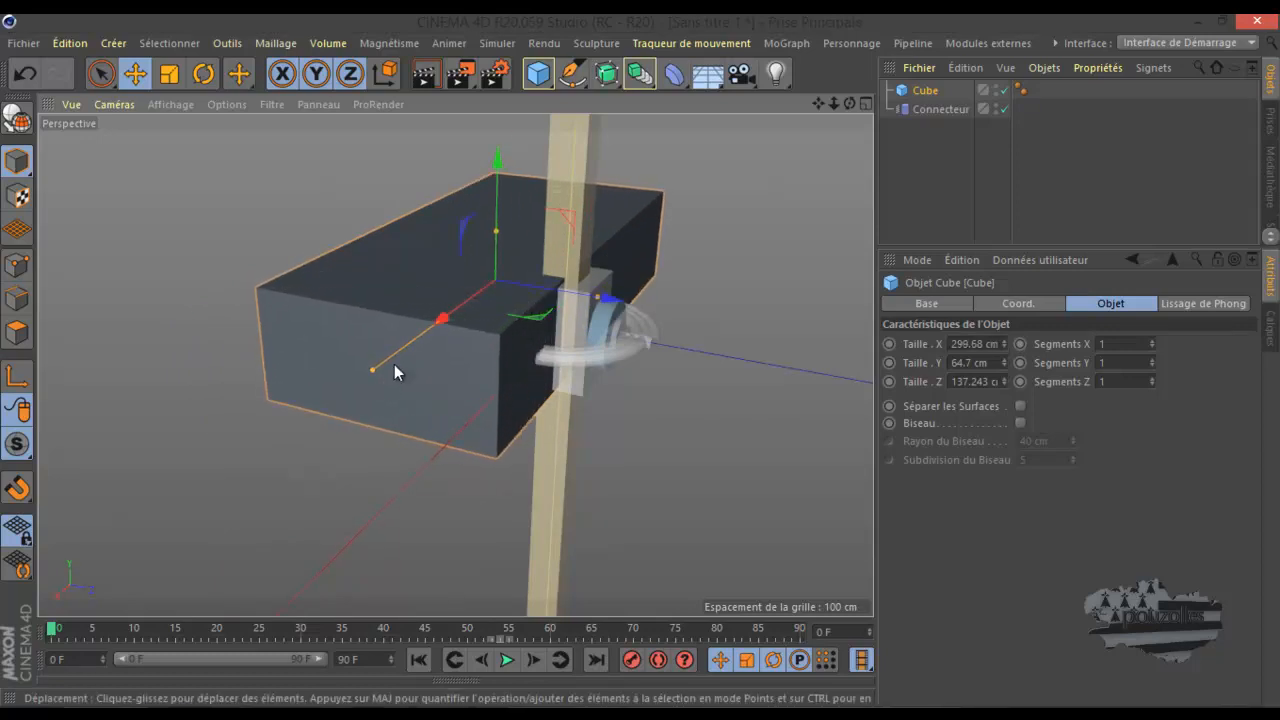
{"action": "left_click_drag", "start_coordinate": [442, 320], "coordinate": [452, 313]}
{"action": "scroll", "coordinate": [565, 310], "scroll_direction": "up", "scroll_amount": 5}
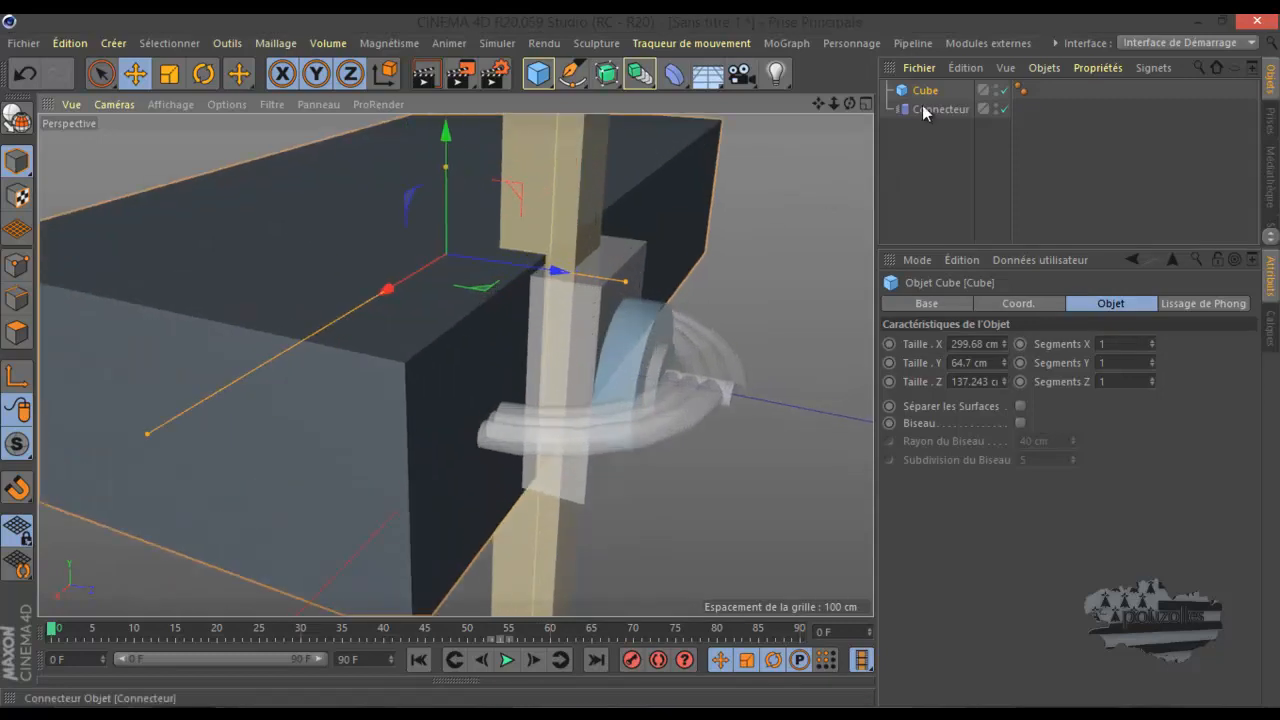
Give the cube a Corps collision simulation tag
{"action": "left_click", "coordinate": [927, 91]}
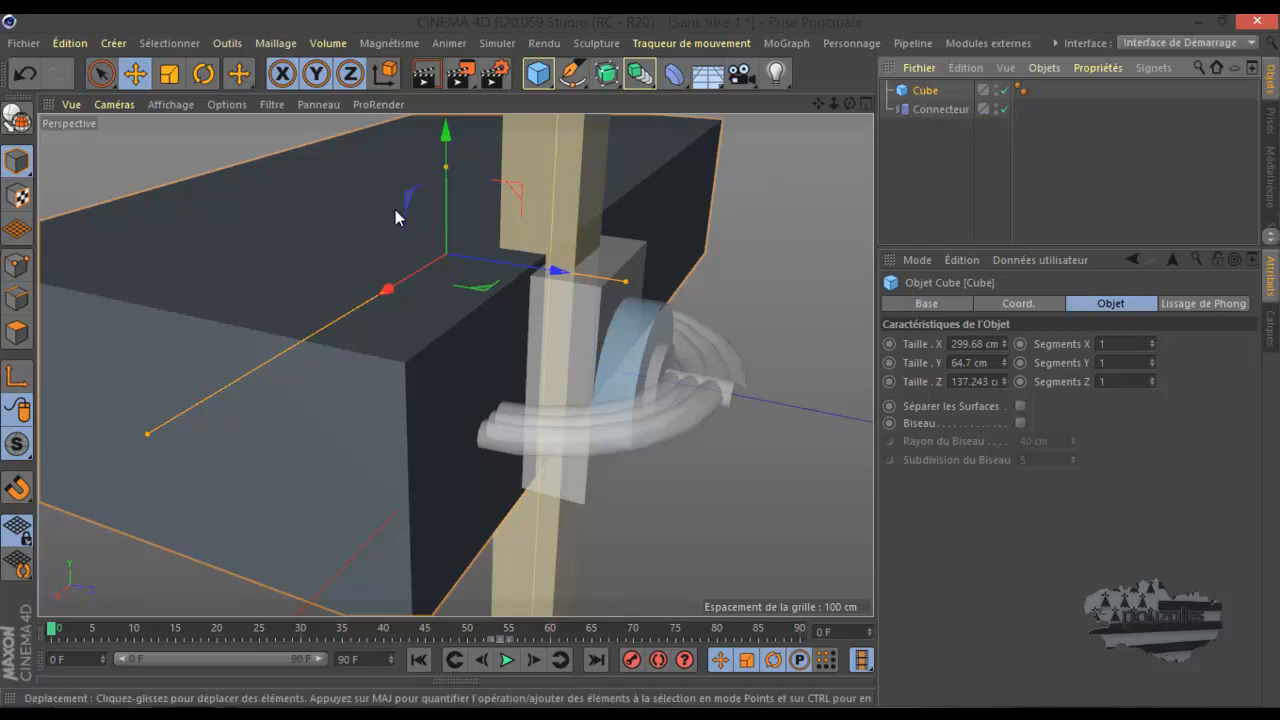
{"action": "right_click", "coordinate": [928, 101]}
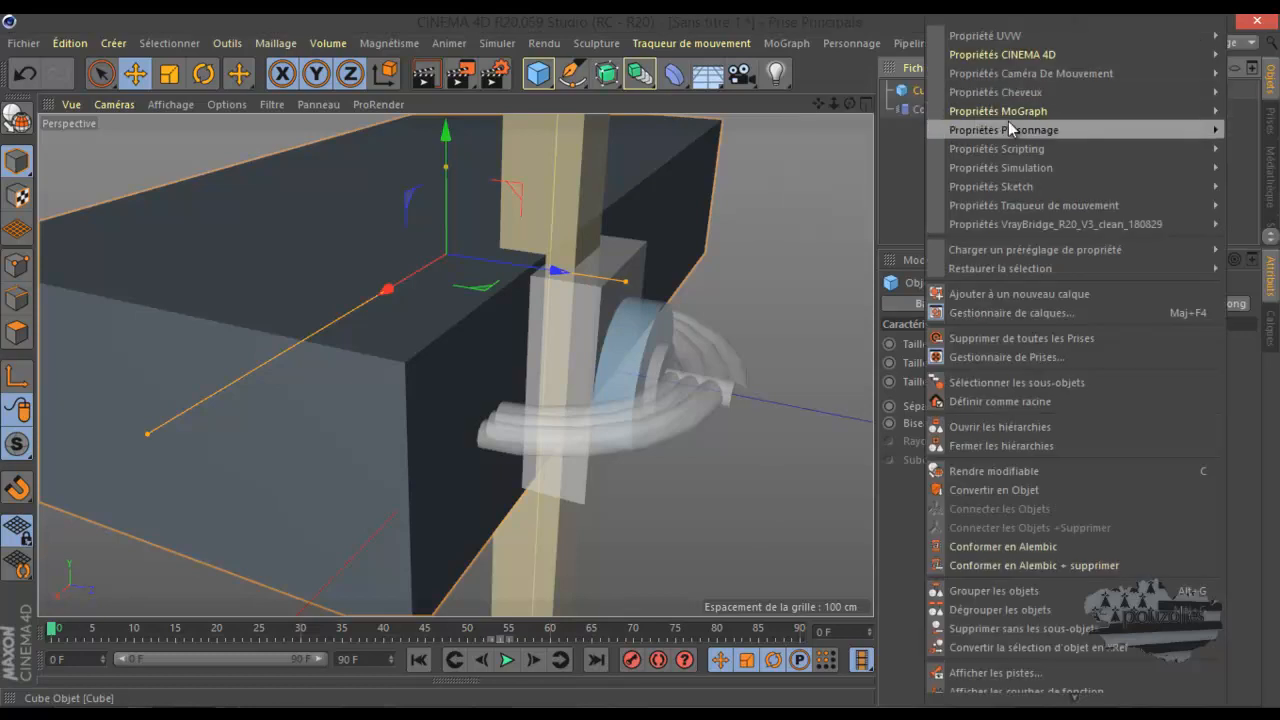
{"action": "mouse_move", "coordinate": [1006, 168]}
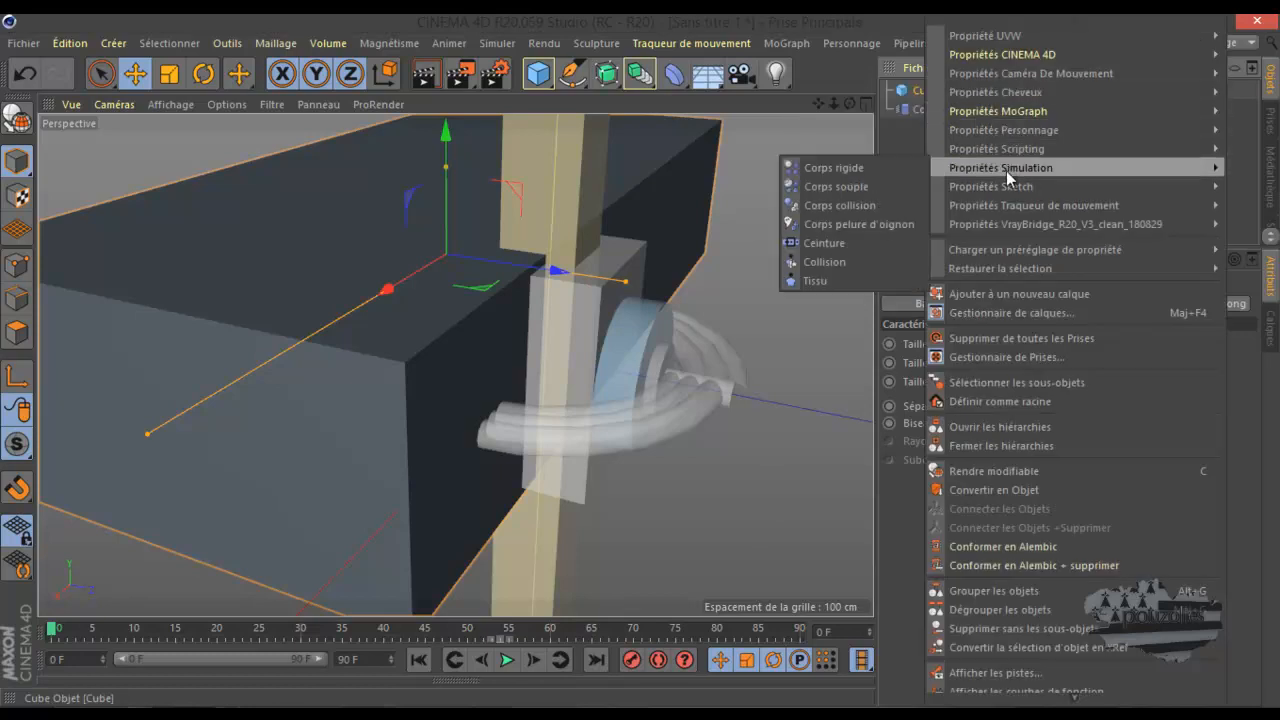
{"action": "left_click", "coordinate": [854, 208]}
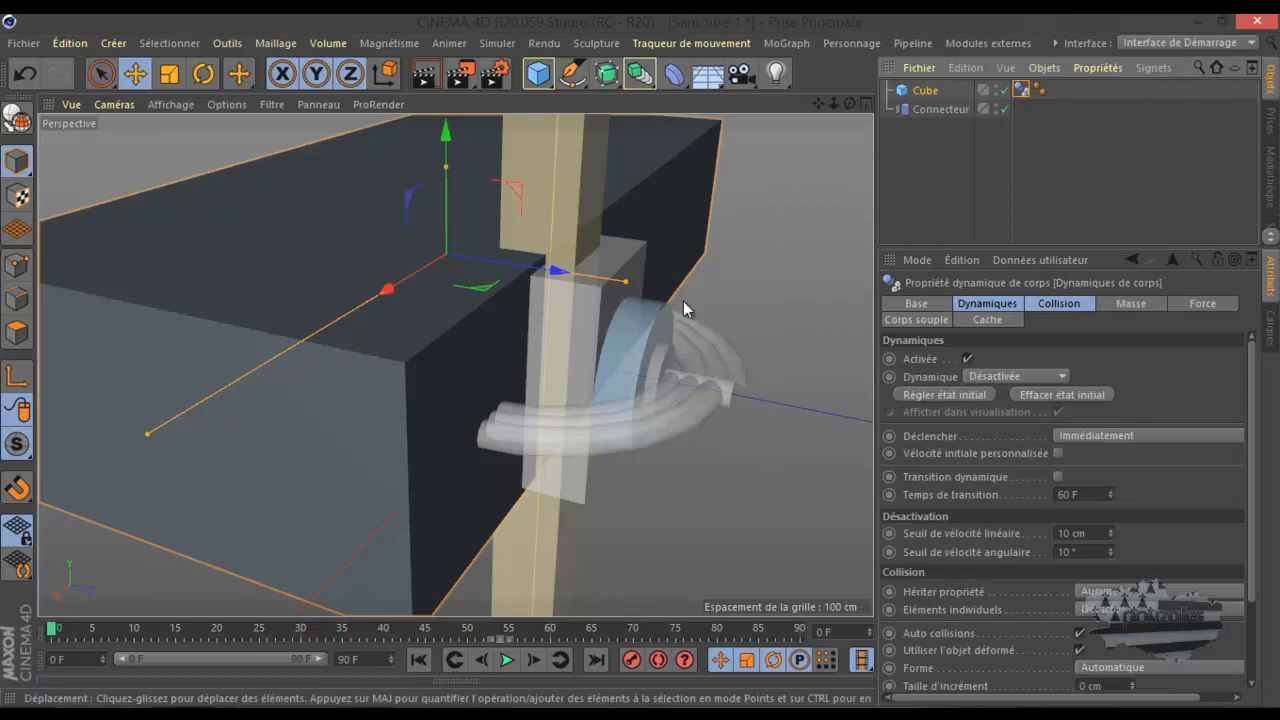
Add a cylinder and set its orientation to +Z
{"action": "left_click", "coordinate": [538, 73]}
{"action": "left_click", "coordinate": [1024, 104]}
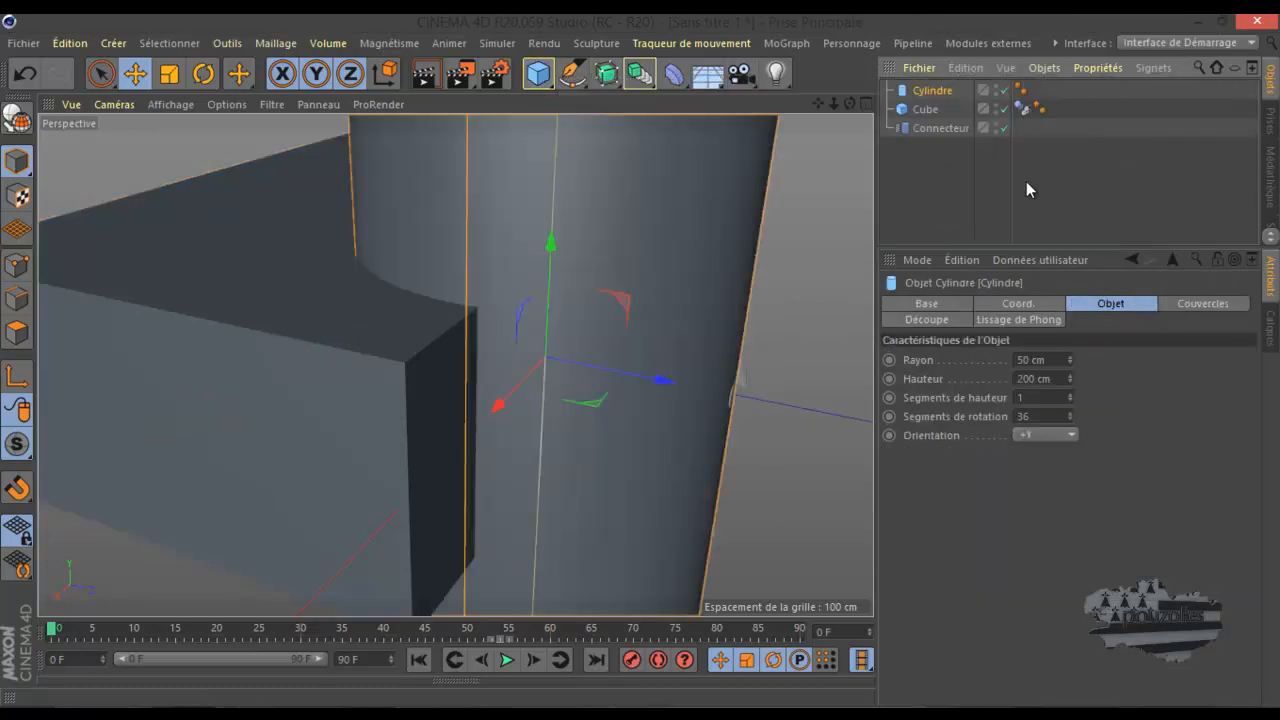
{"action": "left_click", "coordinate": [1044, 436]}
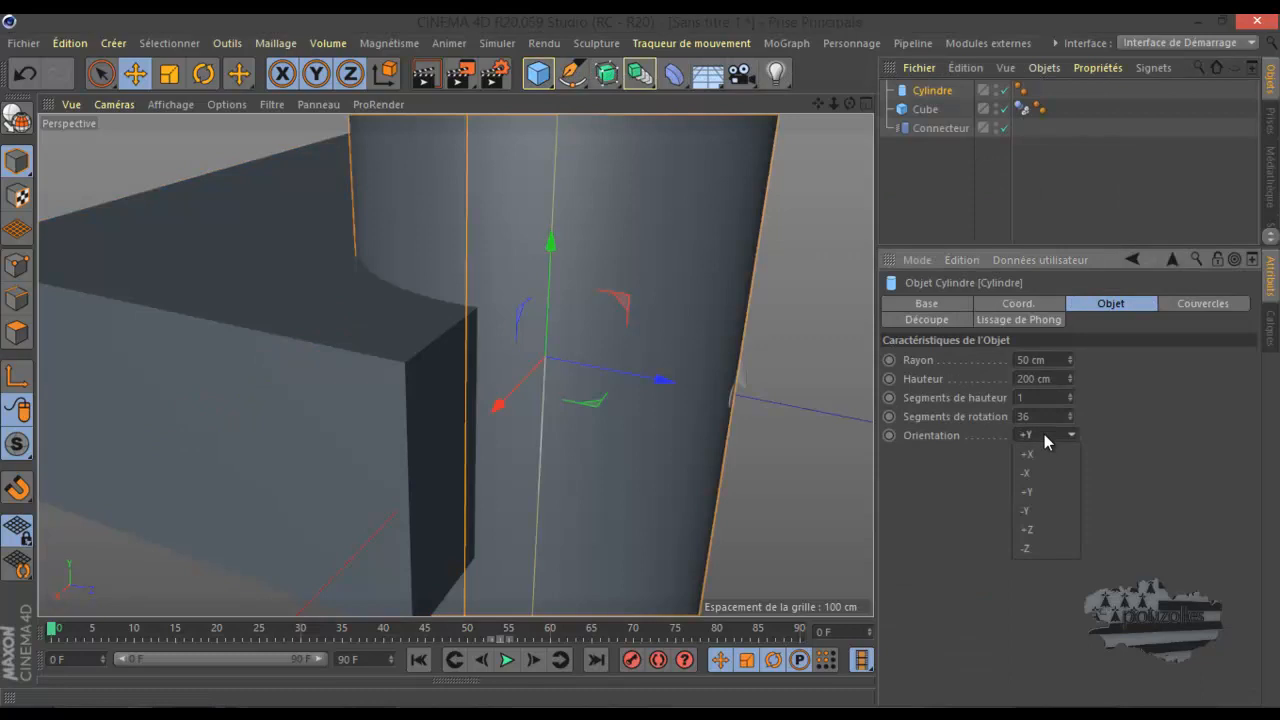
{"action": "left_click", "coordinate": [1035, 530]}
{"action": "scroll", "coordinate": [698, 444], "scroll_direction": "down", "scroll_amount": 3}
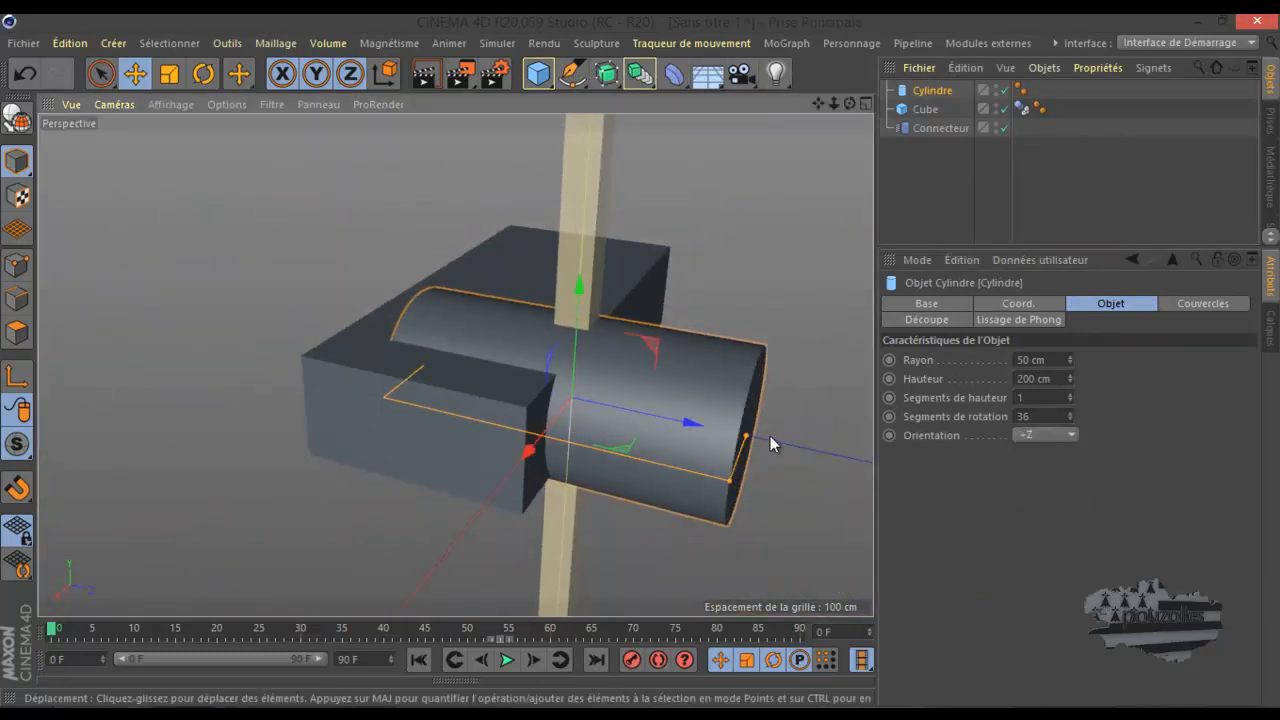
Reduce the cylinder's height to about 30.6 cm and move it outward along Z, like a wheel beside the cube
{"action": "left_click_drag", "start_coordinate": [747, 439], "coordinate": [597, 410]}
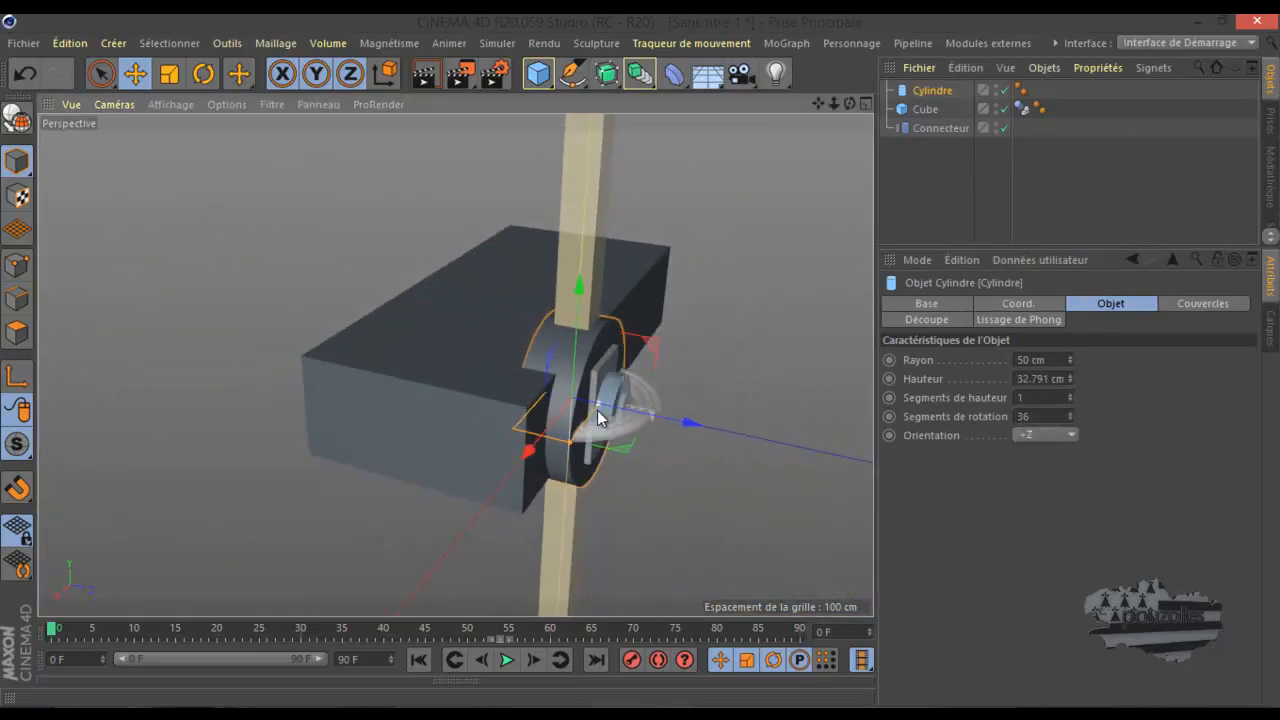
{"action": "left_click_drag", "start_coordinate": [680, 422], "coordinate": [743, 433]}
{"action": "scroll", "coordinate": [612, 436], "scroll_direction": "up", "scroll_amount": 5}
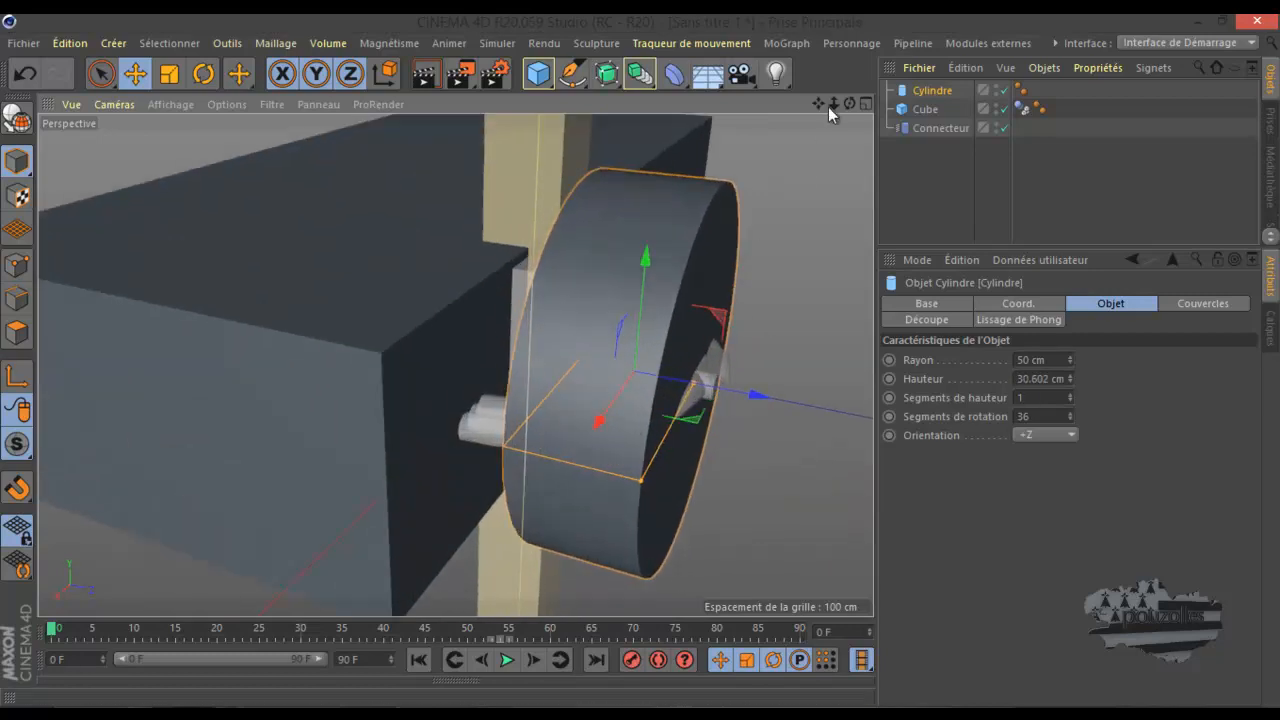
{"action": "left_click_drag", "start_coordinate": [850, 104], "coordinate": [687, 322]}
{"action": "left_click_drag", "start_coordinate": [851, 106], "coordinate": [647, 366]}
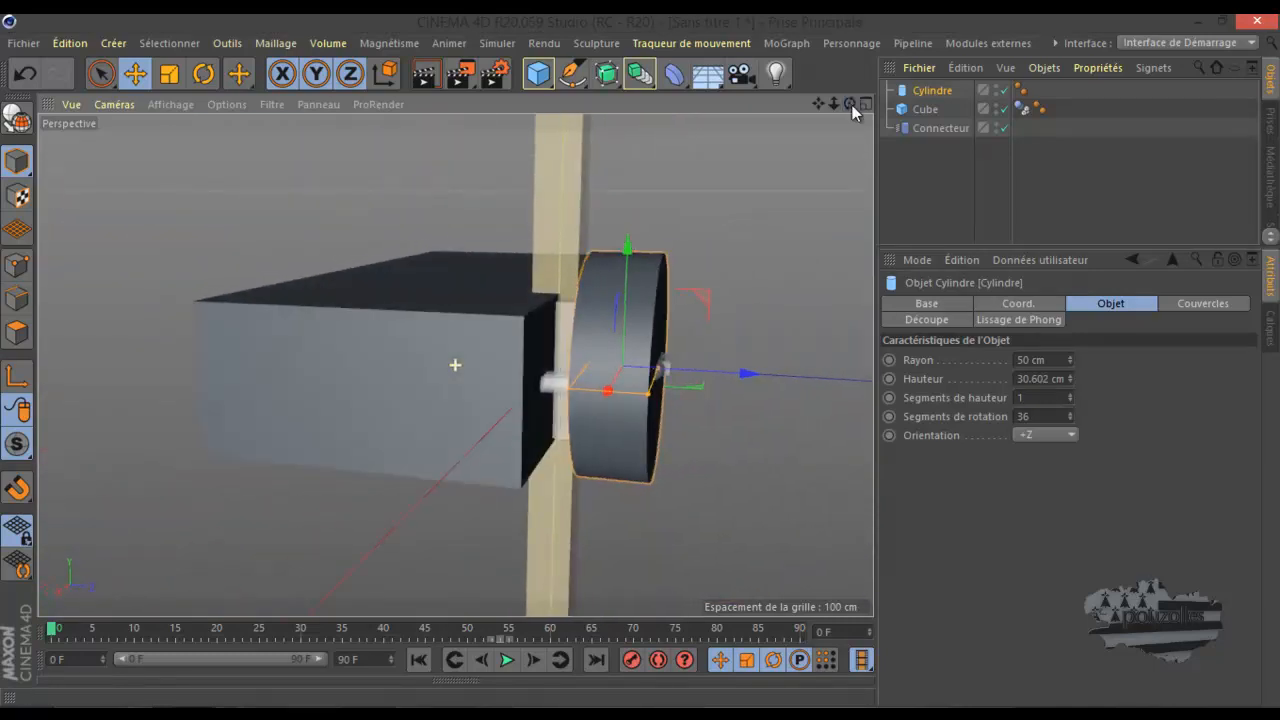
{"action": "scroll", "coordinate": [599, 406], "scroll_direction": "up", "scroll_amount": 3}
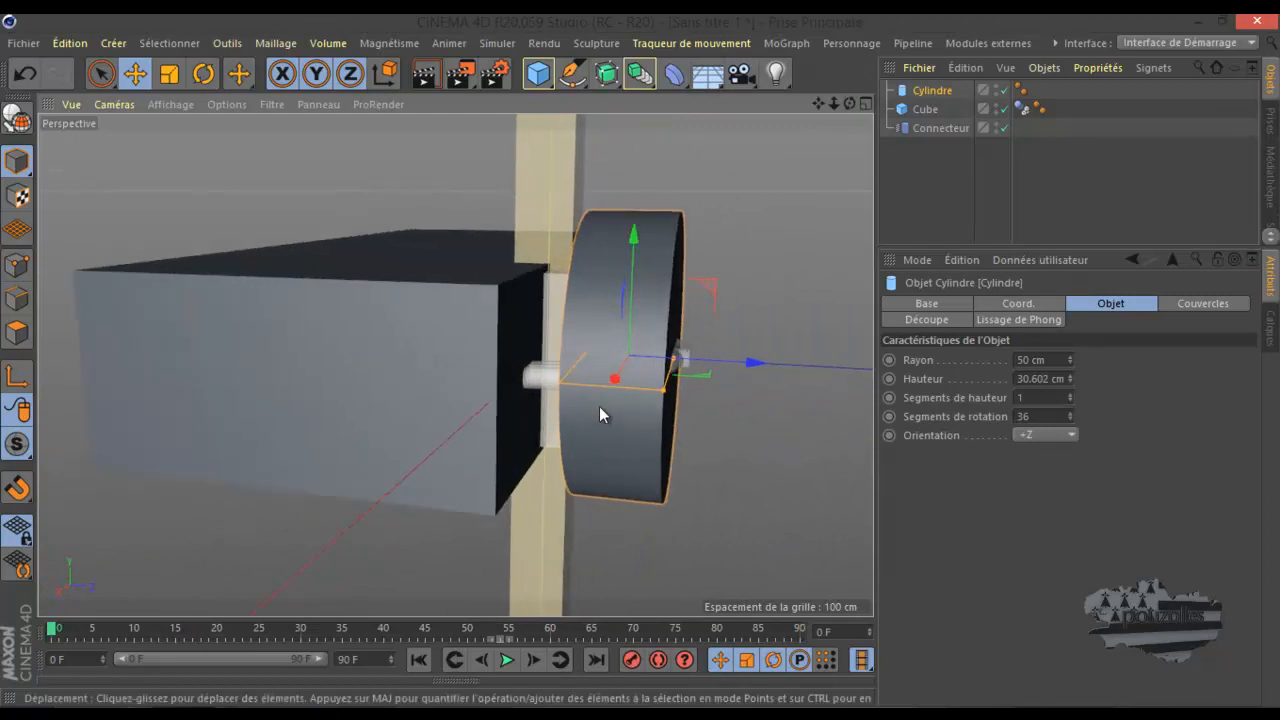
Raise the cube along Y so it sits higher than the wheel cylinder
{"action": "left_click", "coordinate": [925, 109]}
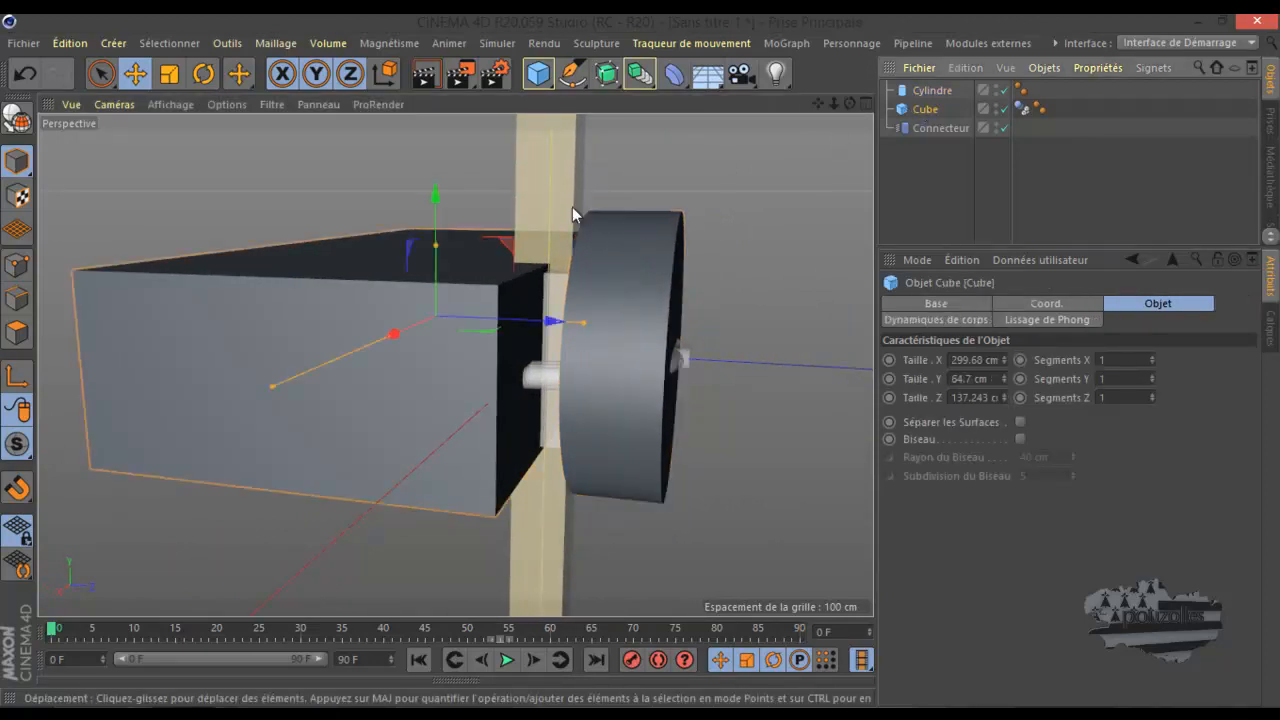
{"action": "left_click_drag", "start_coordinate": [446, 212], "coordinate": [457, 112]}
{"action": "scroll", "coordinate": [404, 487], "scroll_direction": "down", "scroll_amount": 3}
{"action": "scroll", "coordinate": [382, 505], "scroll_direction": "down", "scroll_amount": 1}
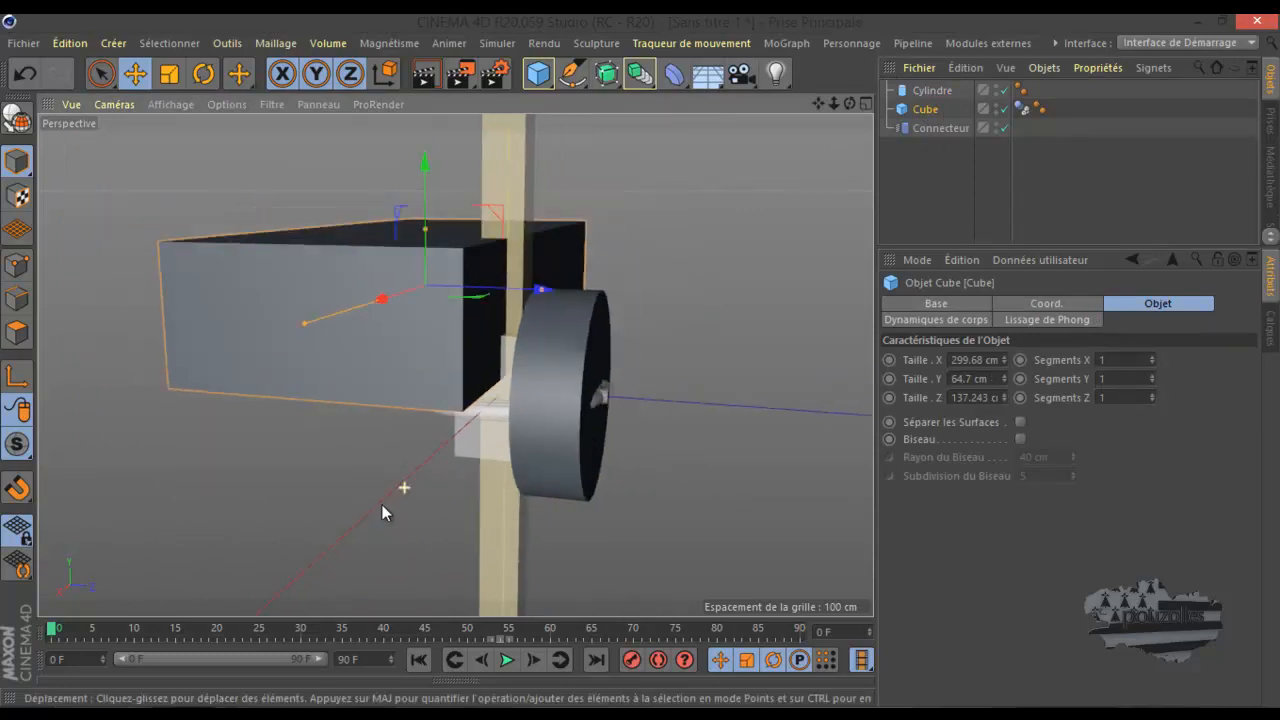
{"action": "left_click_drag", "start_coordinate": [849, 103], "coordinate": [740, 174]}
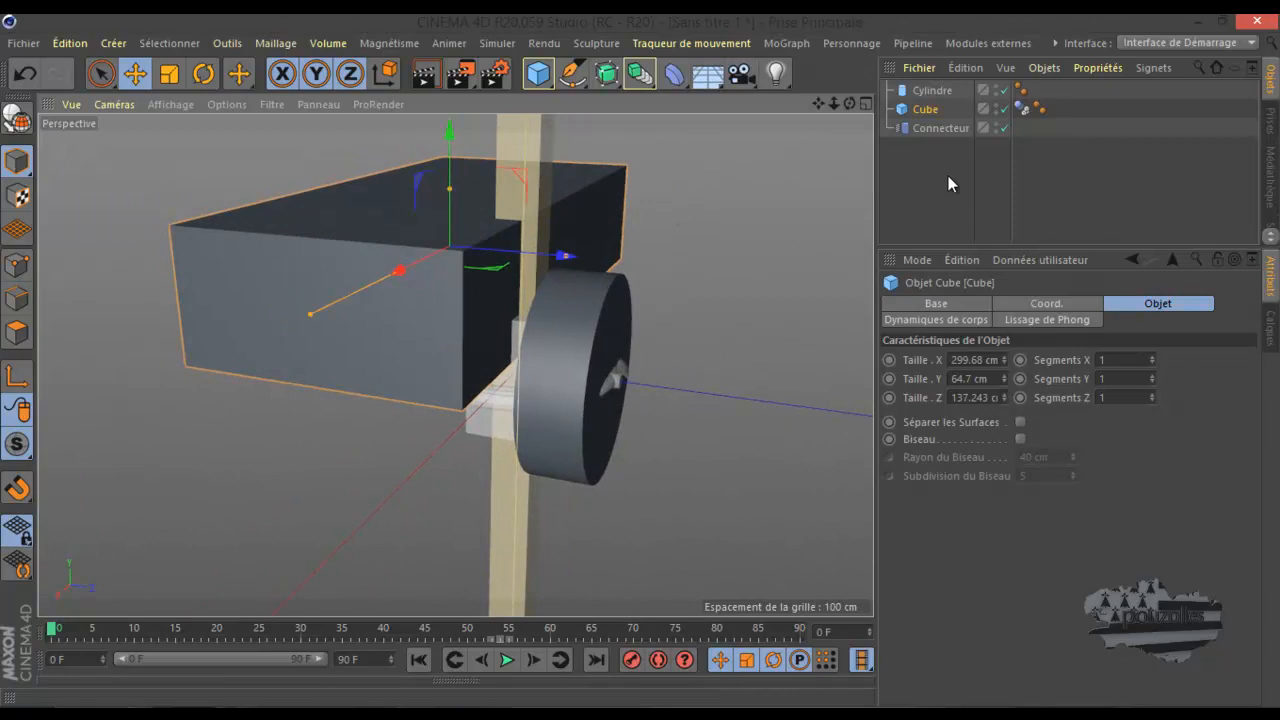
Rename the cube as A and the cylinder as B
{"action": "double_click", "coordinate": [925, 109]}
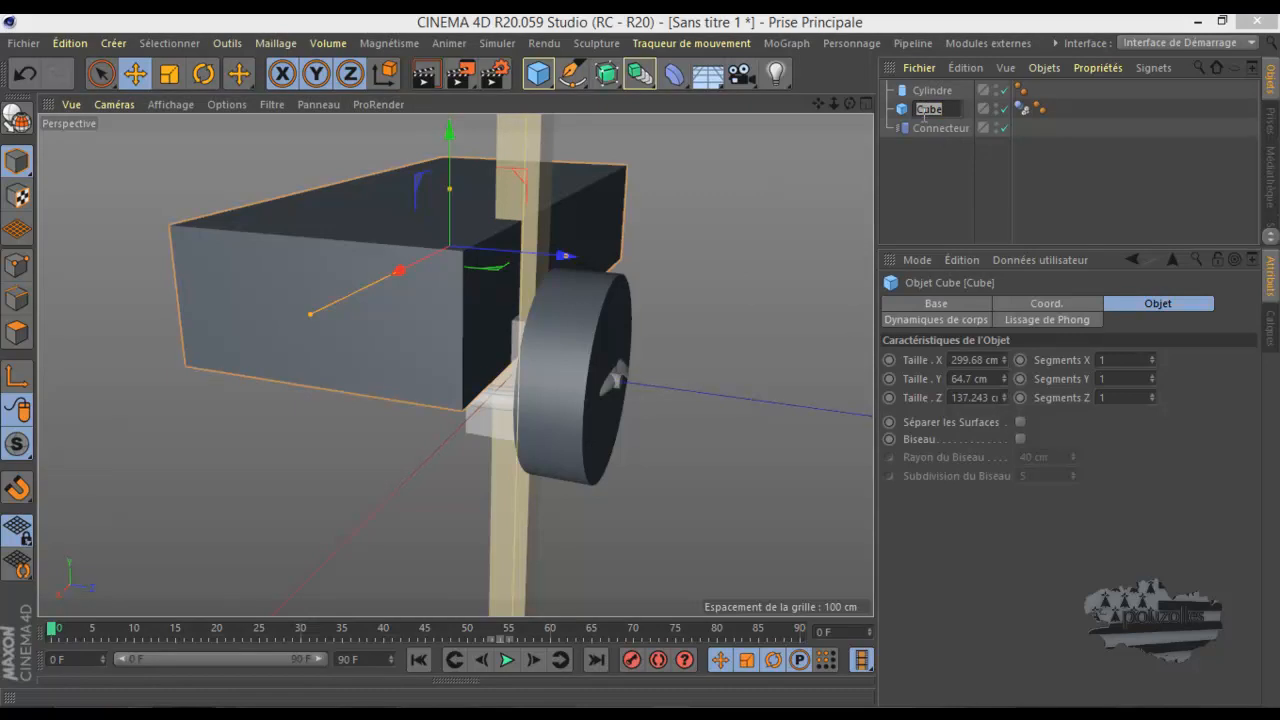
{"action": "type", "text": "A"}
{"action": "left_click", "coordinate": [924, 92]}
{"action": "double_click", "coordinate": [924, 91]}
{"action": "type", "text": "B"}
{"action": "key", "text": "Return"}
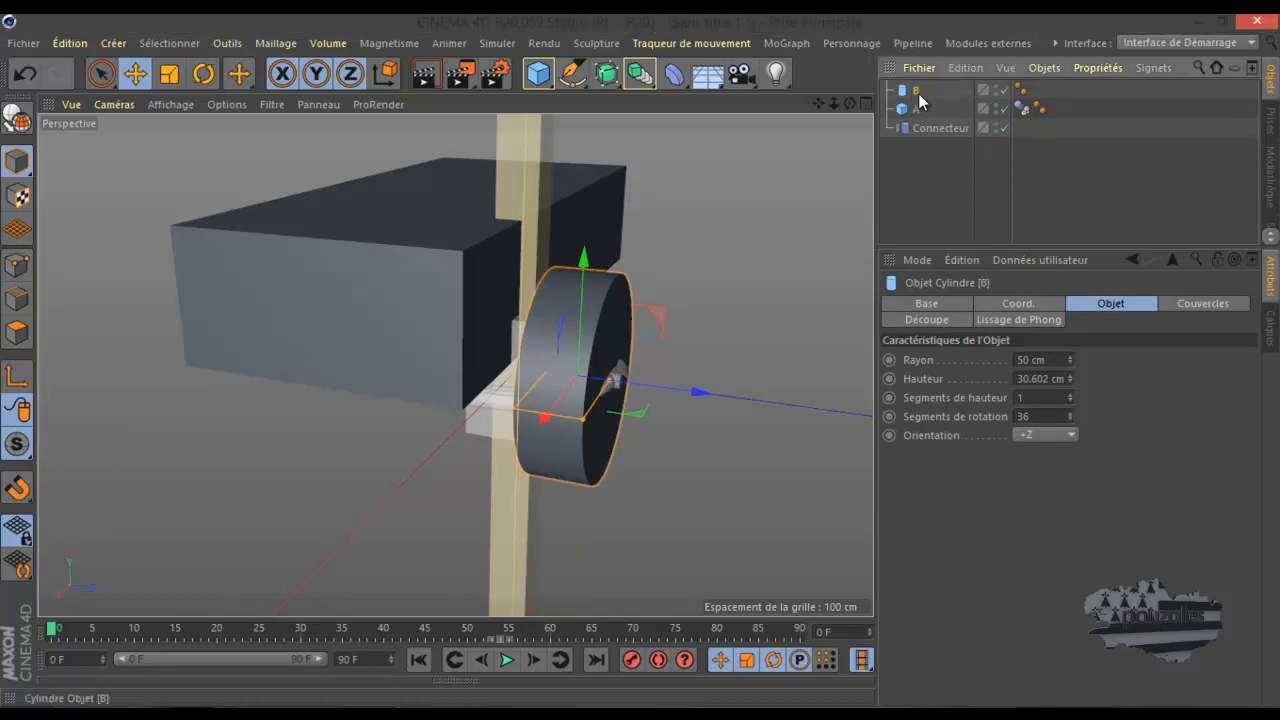
Place B below the connector in the object hierarchy, and link A as the connector's Objet A and B as its Objet B
{"action": "left_click_drag", "start_coordinate": [923, 148], "coordinate": [914, 139]}
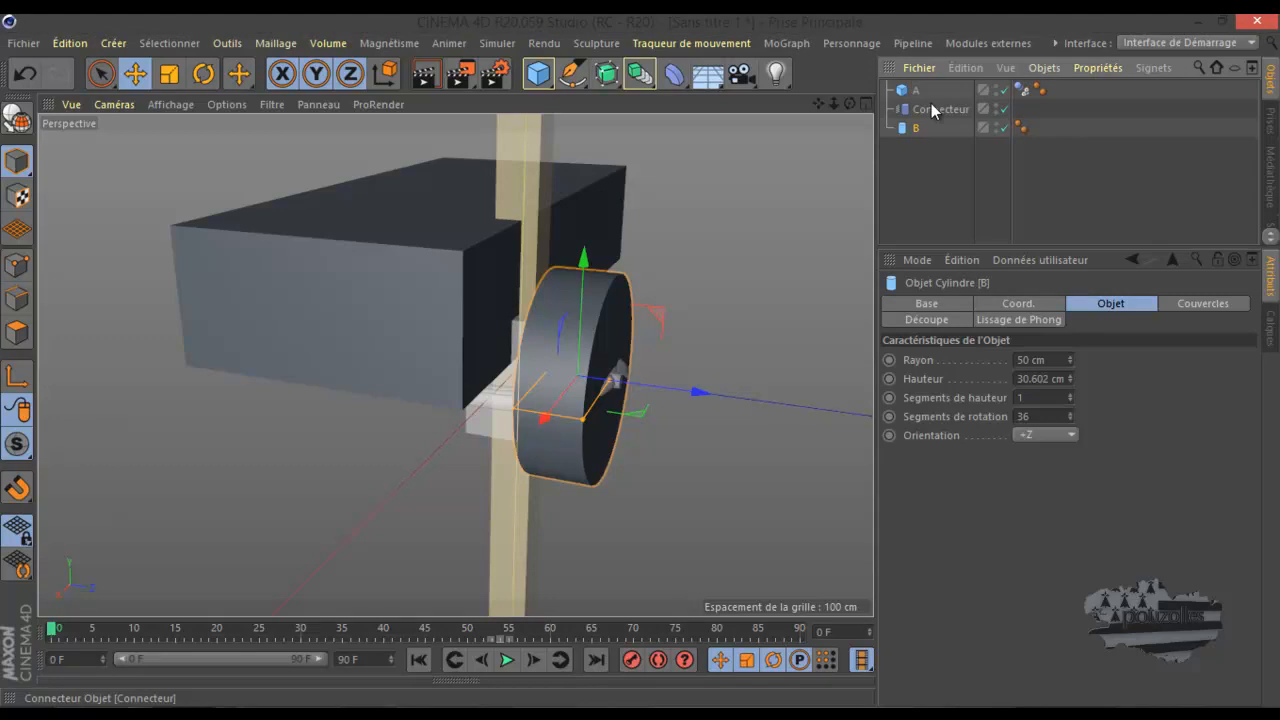
{"action": "left_click", "coordinate": [930, 106]}
{"action": "left_click", "coordinate": [992, 303]}
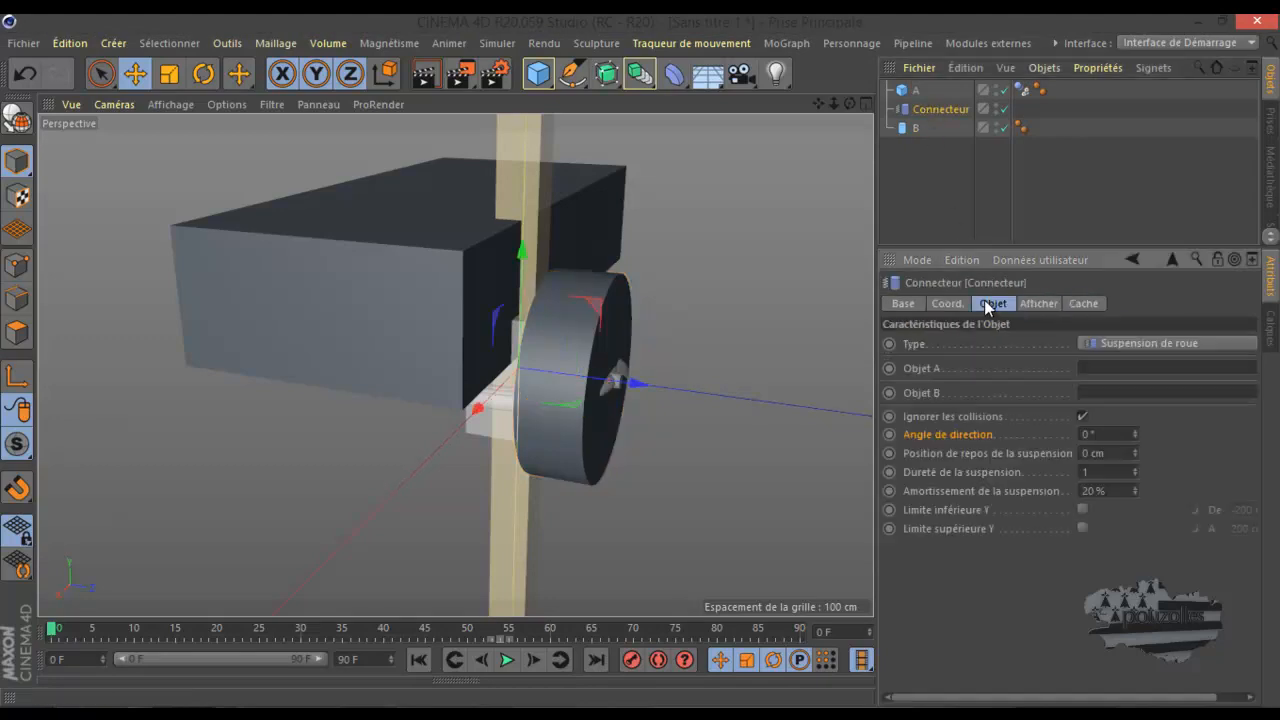
{"action": "left_click_drag", "start_coordinate": [917, 91], "coordinate": [1093, 369]}
{"action": "left_click_drag", "start_coordinate": [963, 169], "coordinate": [1097, 412]}
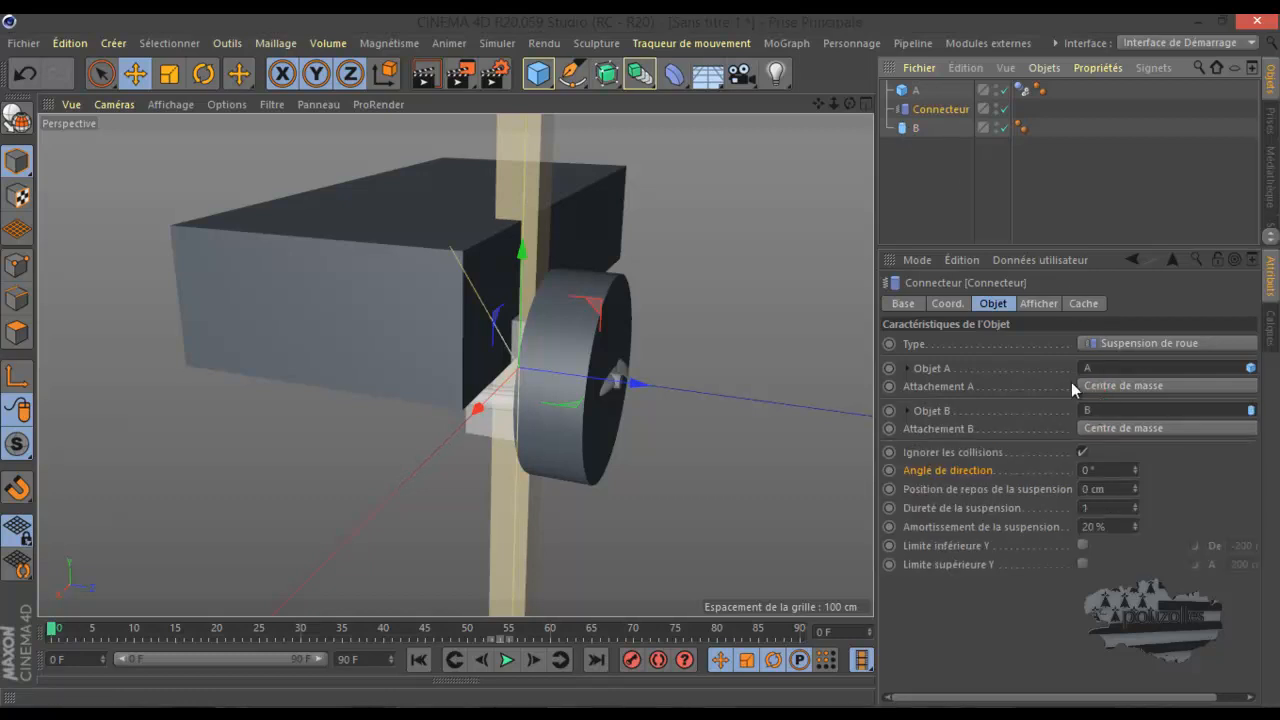
Play the simulation to test the connector, stop it and return to frame 0
{"action": "left_click", "coordinate": [507, 660]}
{"action": "left_click", "coordinate": [508, 660]}
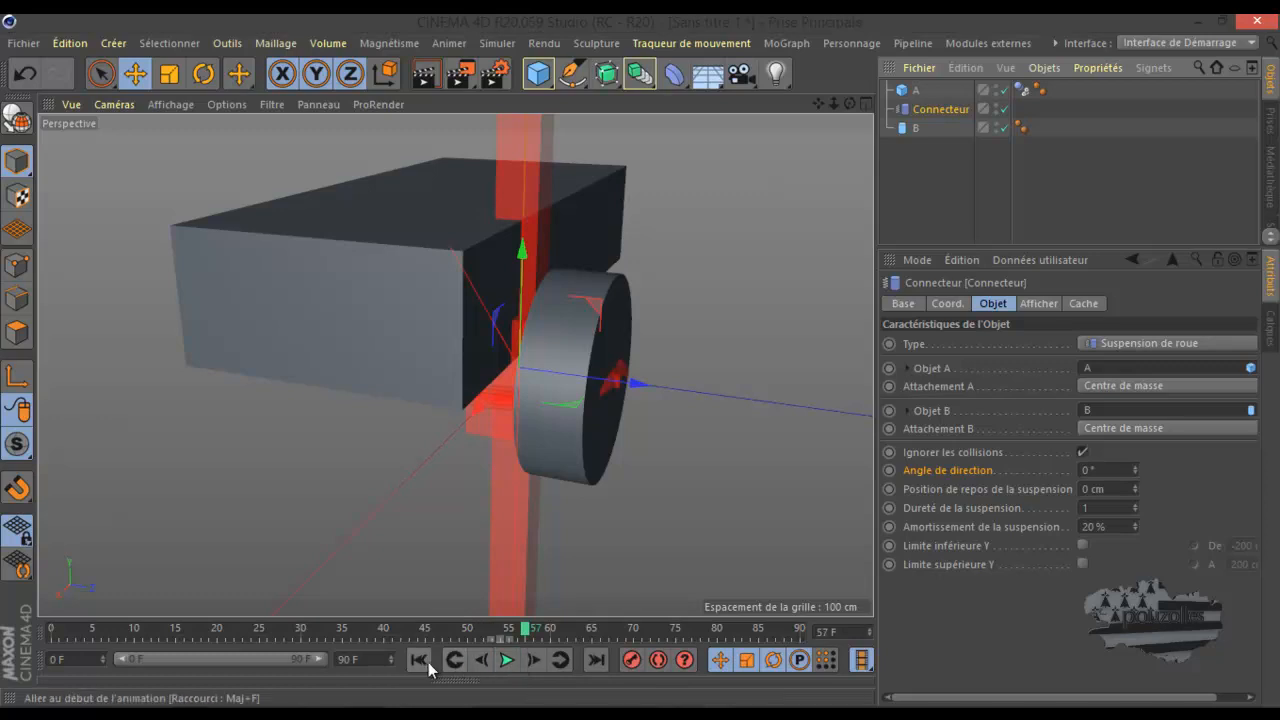
{"action": "left_click", "coordinate": [424, 661]}
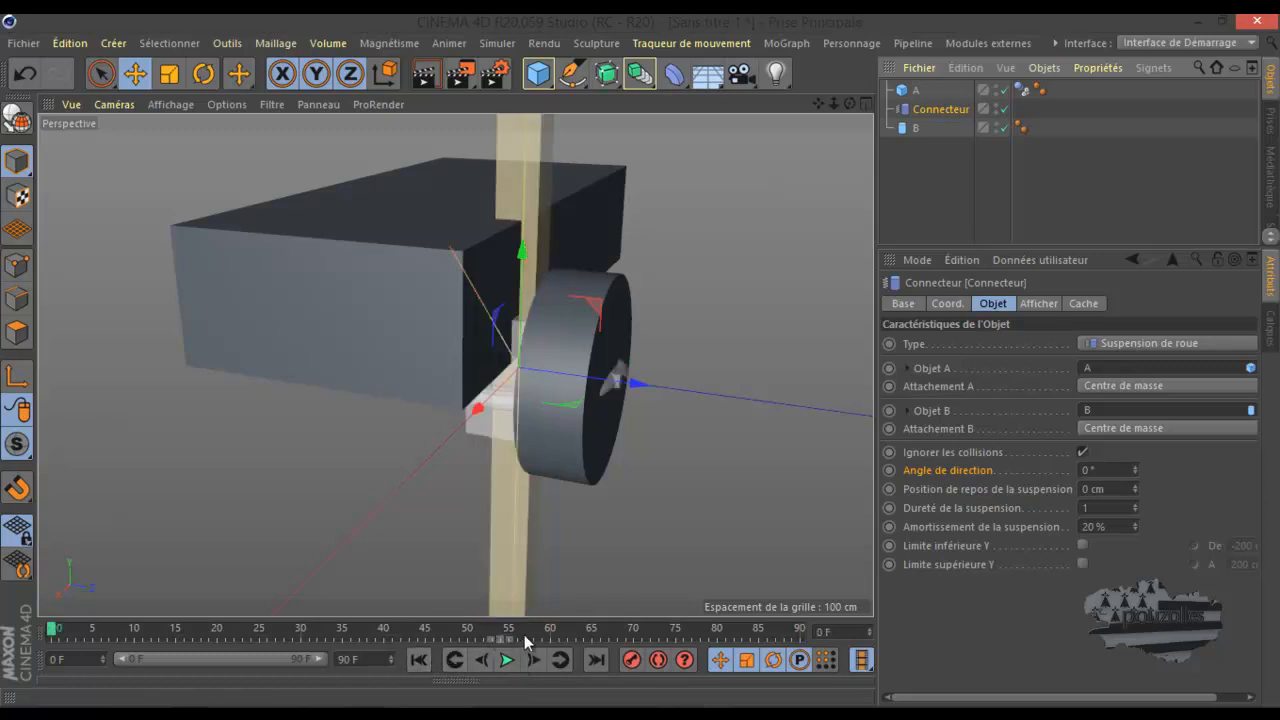
Apply a Corps rigide simulation tag to wheel cylinder B
{"action": "left_click", "coordinate": [919, 91]}
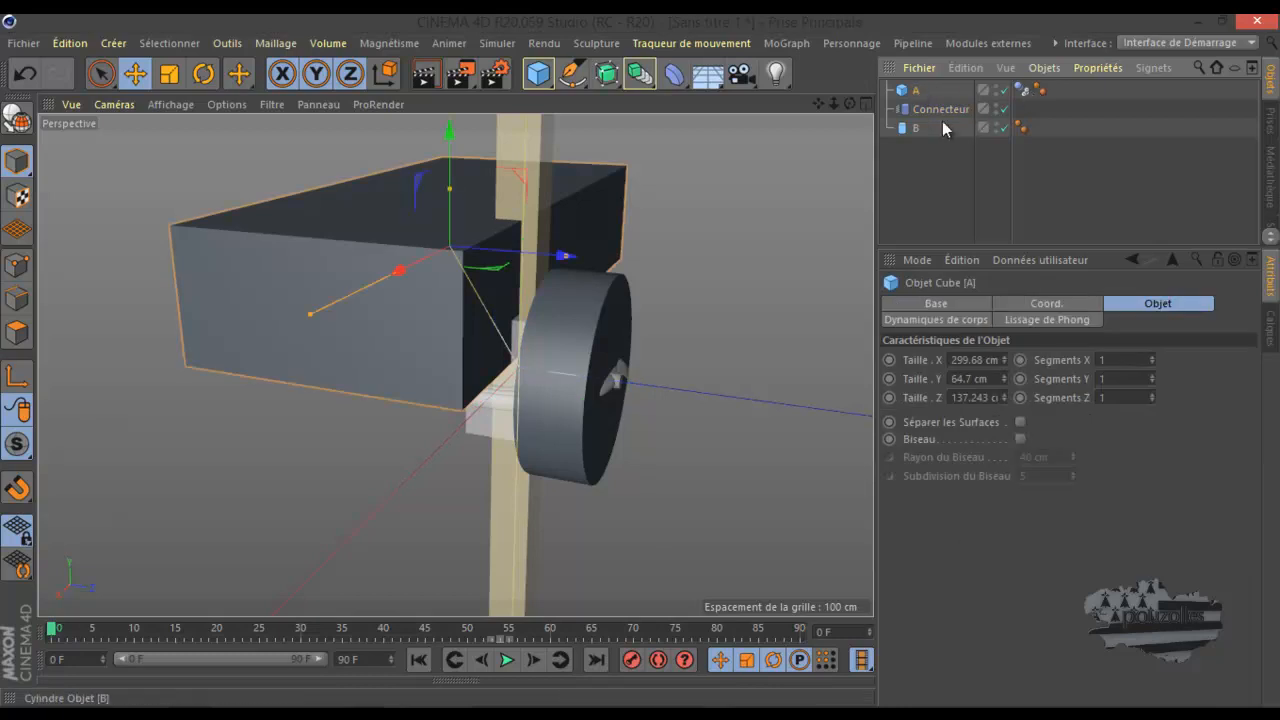
{"action": "right_click", "coordinate": [912, 128]}
{"action": "left_click", "coordinate": [912, 127]}
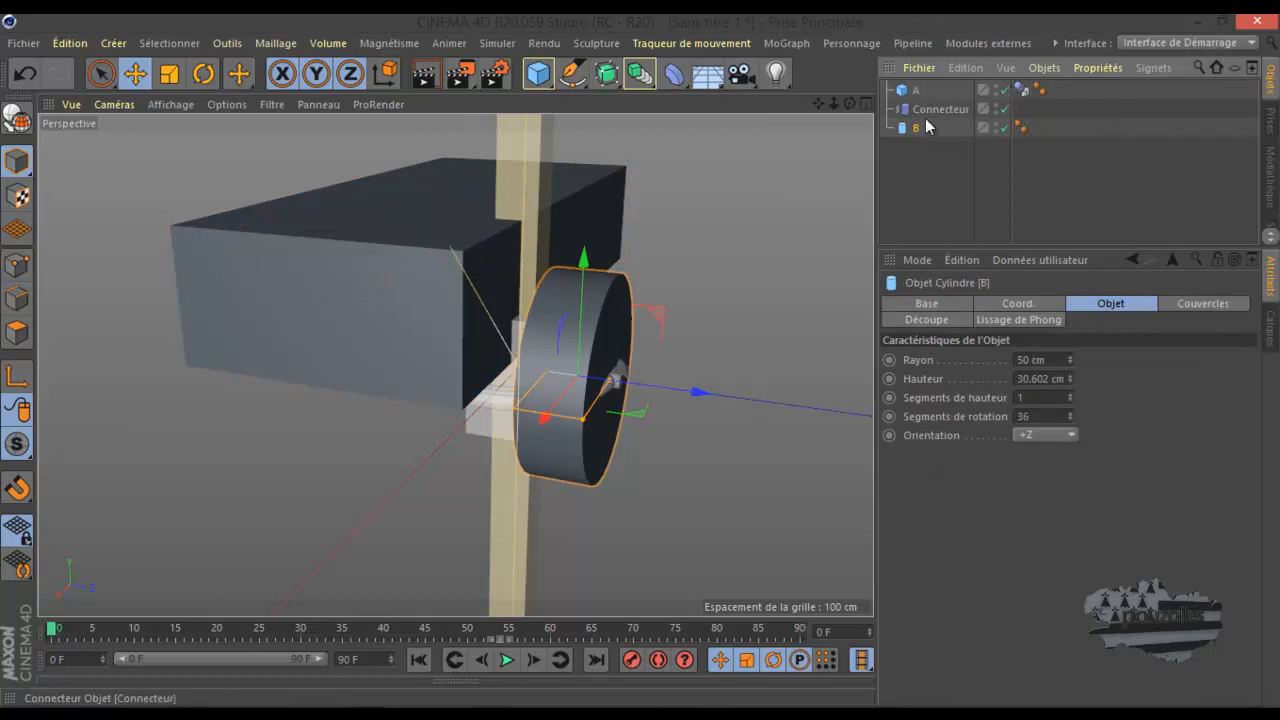
{"action": "right_click", "coordinate": [916, 127]}
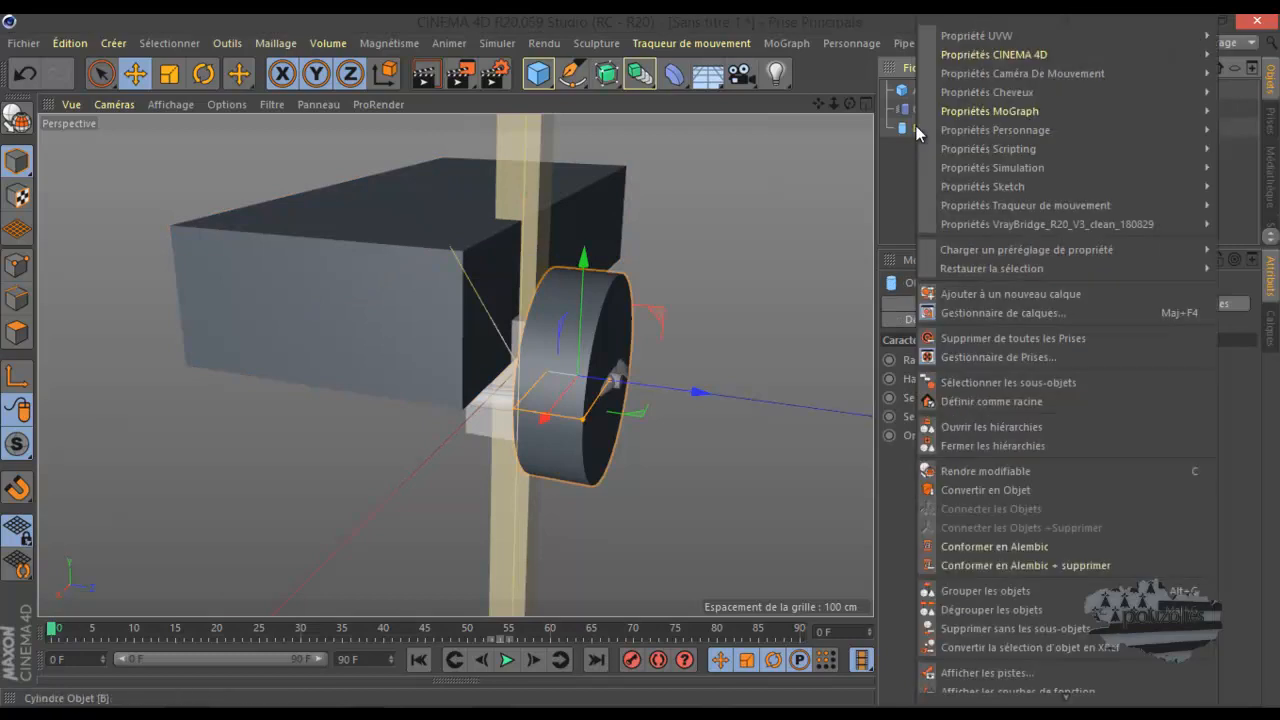
{"action": "mouse_move", "coordinate": [957, 134]}
{"action": "mouse_move", "coordinate": [981, 164]}
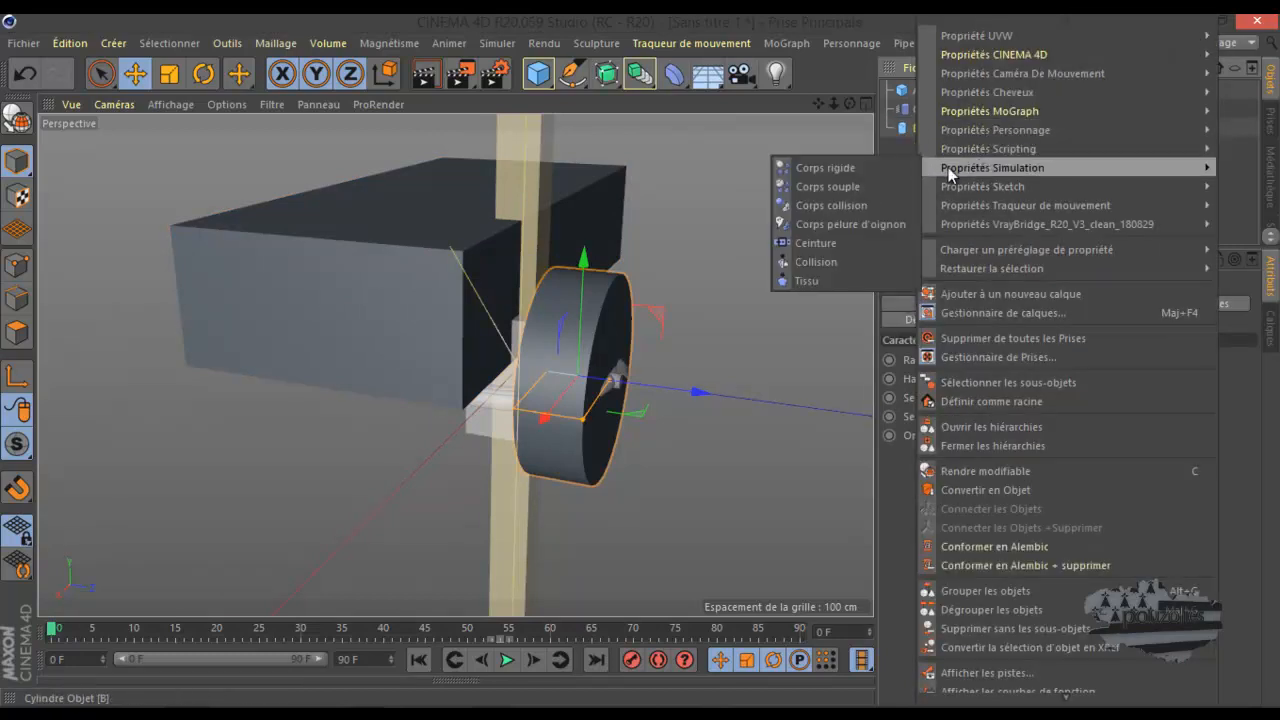
{"action": "left_click", "coordinate": [887, 165]}
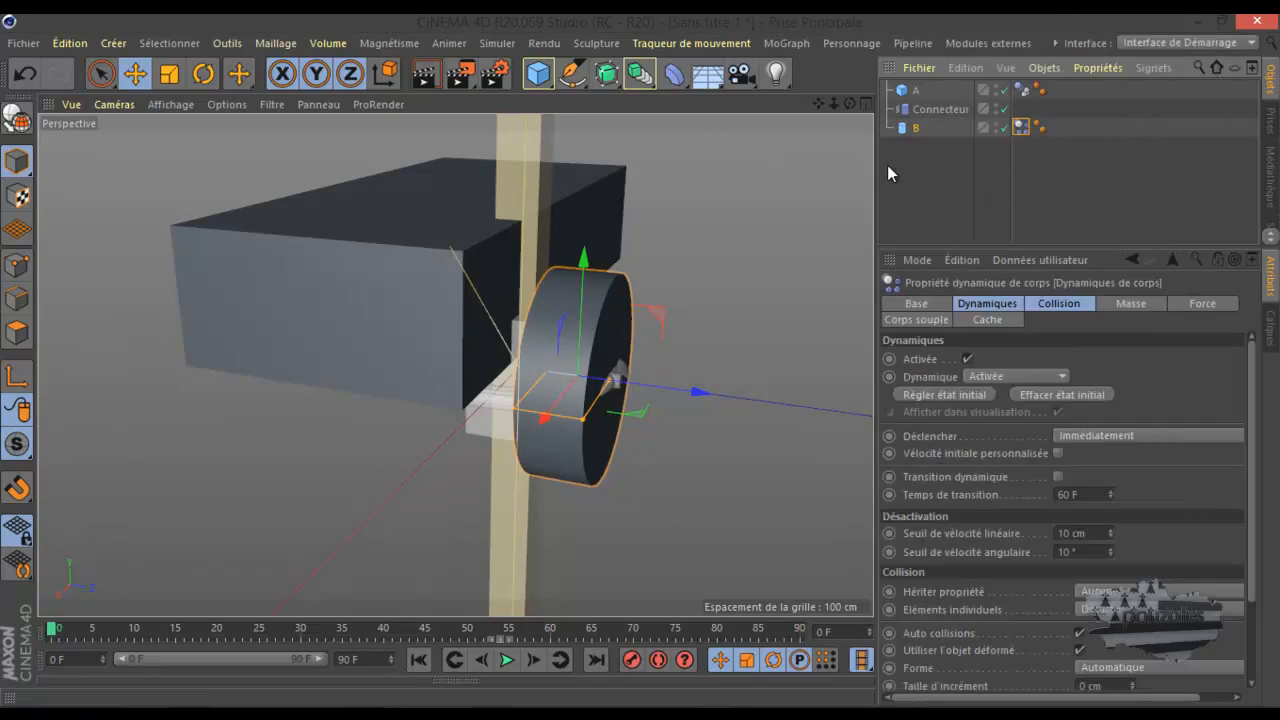
Play the simulation, examine the connector's Attachement A options during playback, and return to frame 0
{"action": "left_click", "coordinate": [507, 659]}
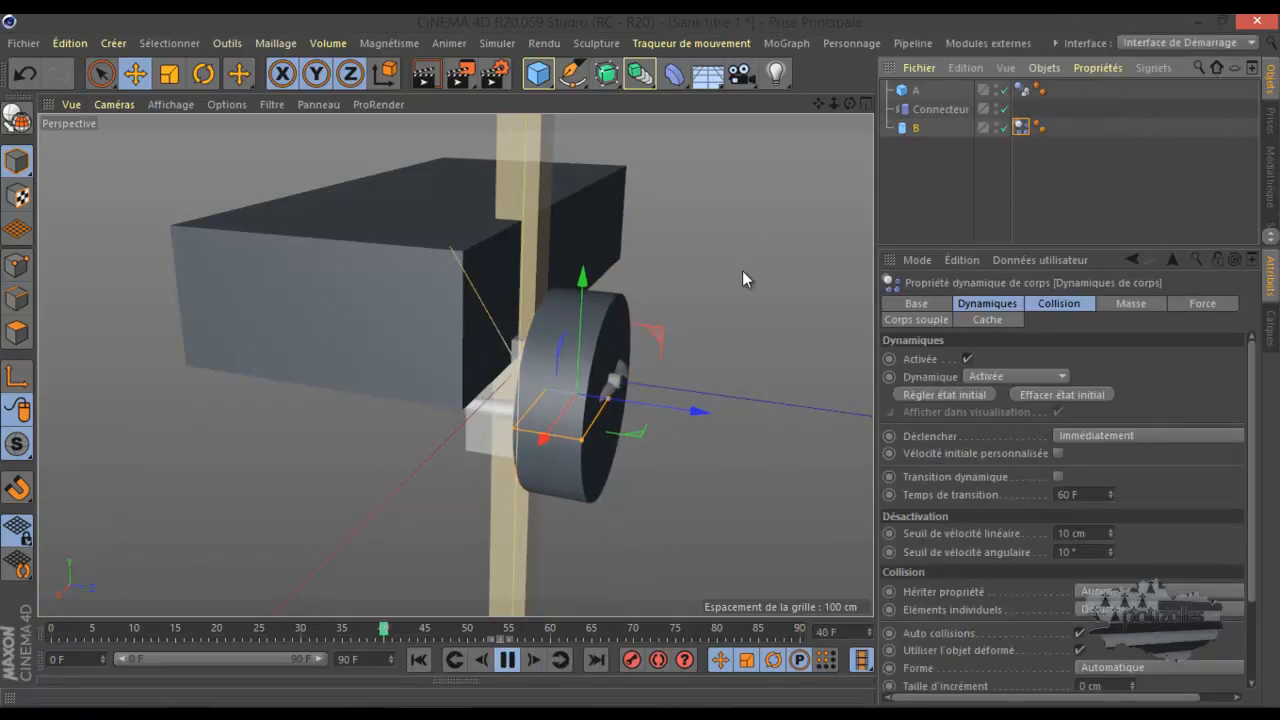
{"action": "left_click_drag", "start_coordinate": [851, 103], "coordinate": [645, 357]}
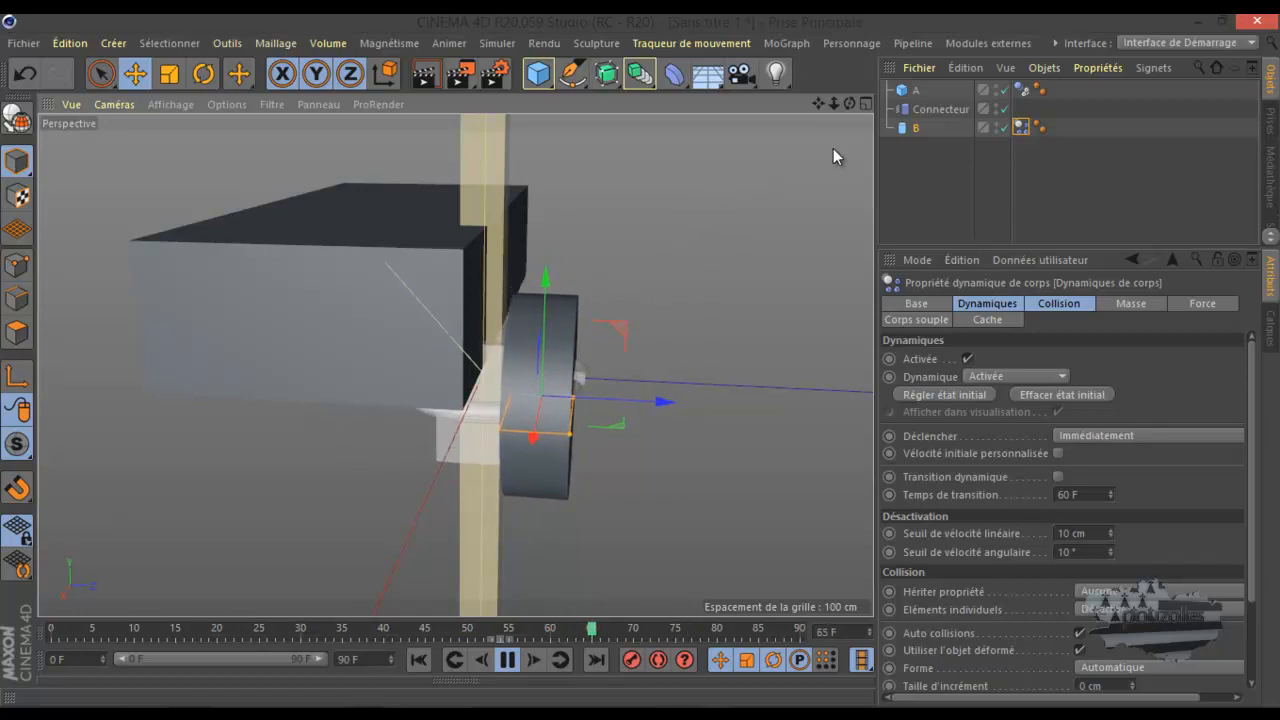
{"action": "left_click", "coordinate": [943, 111]}
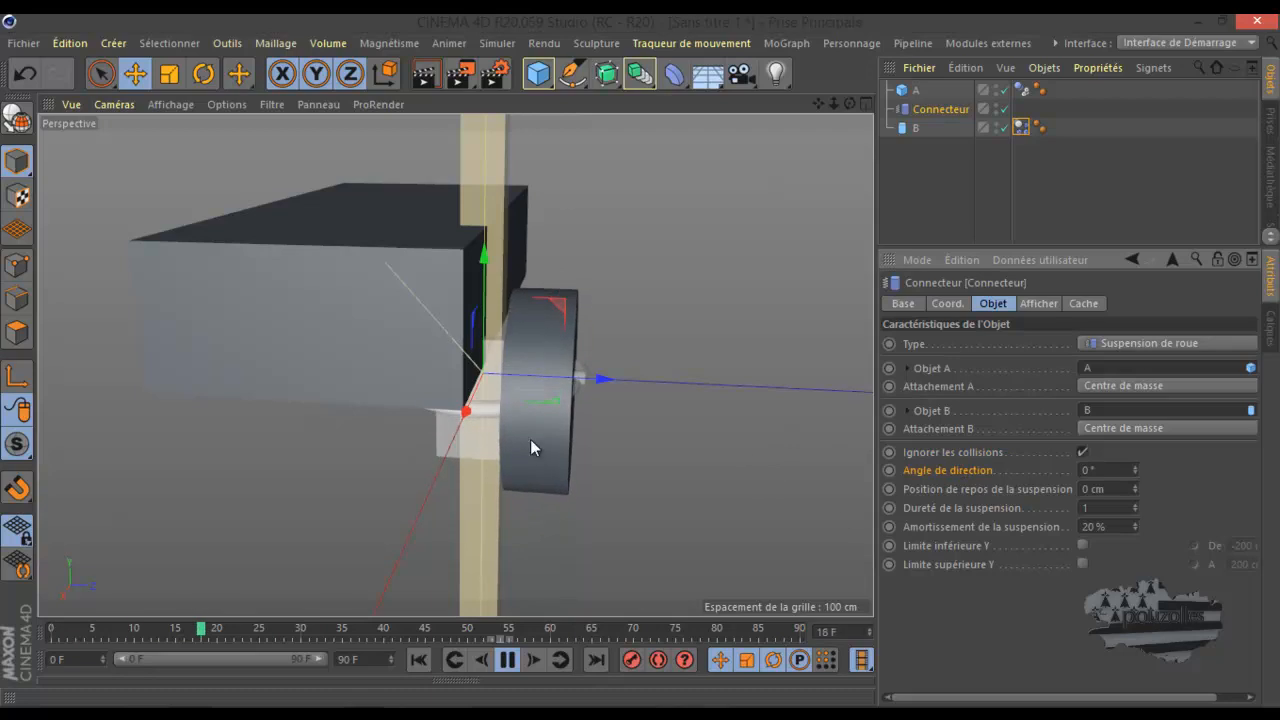
{"action": "left_click", "coordinate": [1082, 451]}
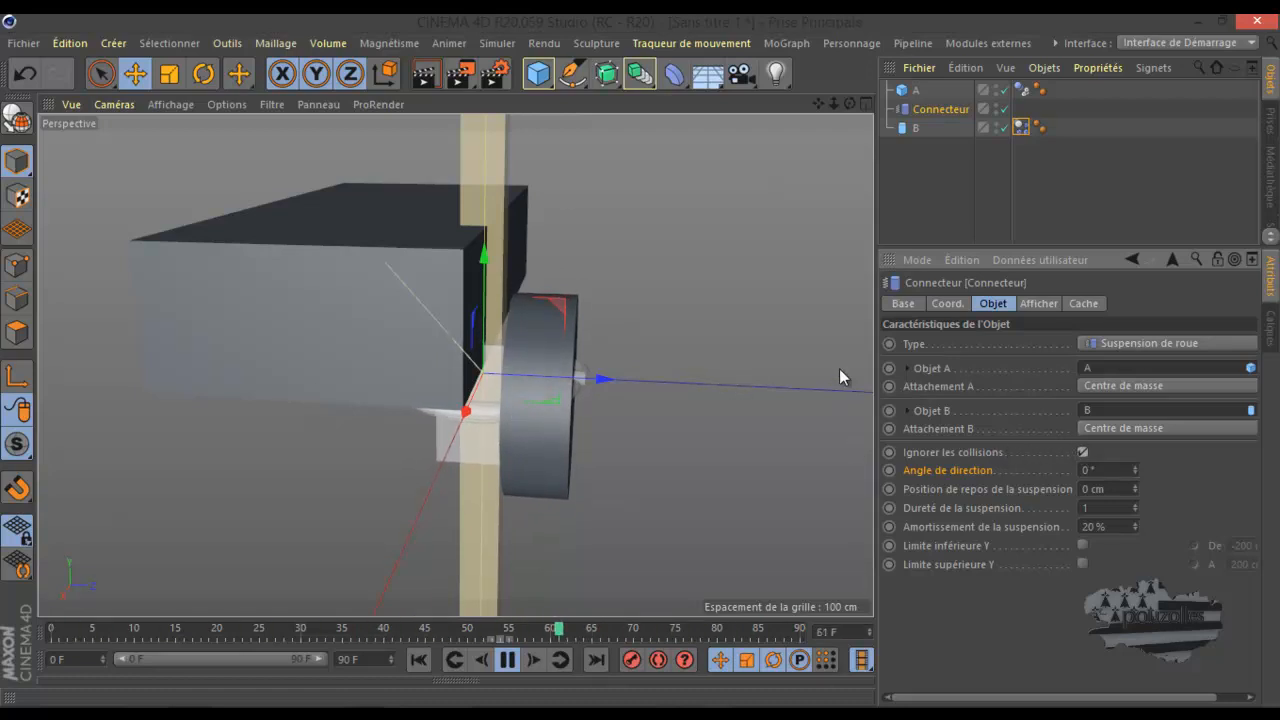
{"action": "left_click", "coordinate": [1102, 388]}
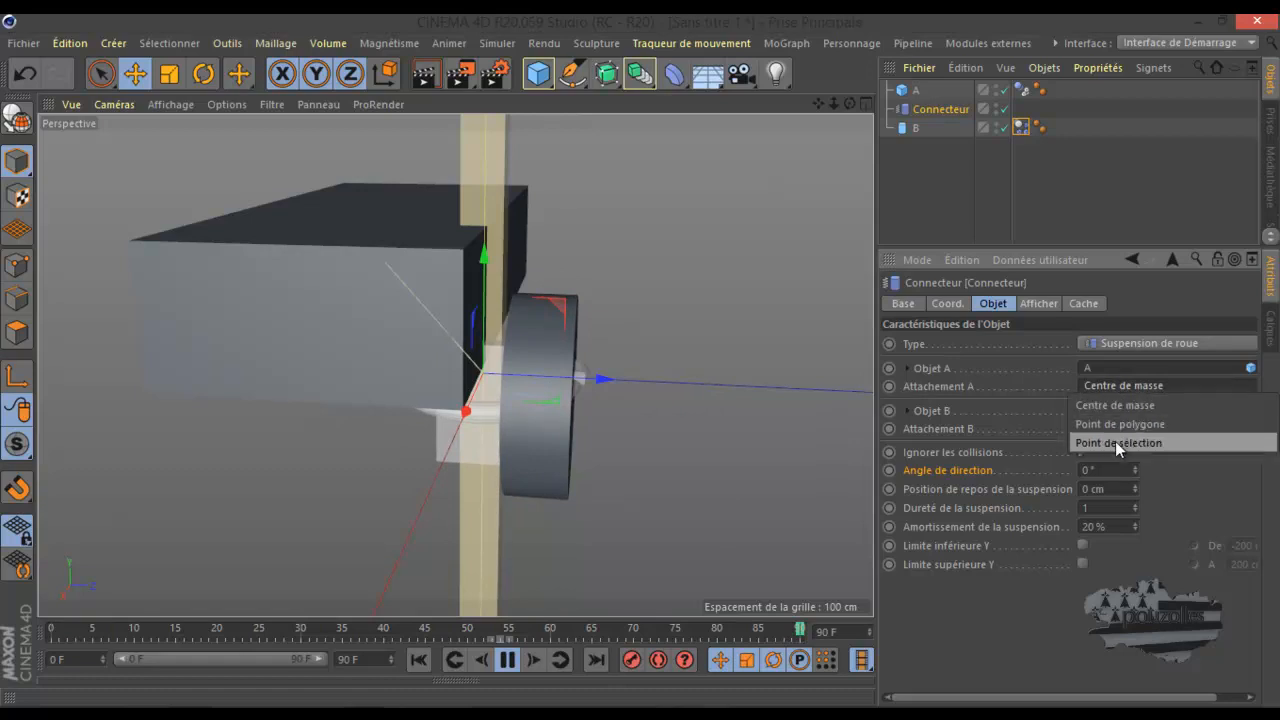
{"action": "left_click", "coordinate": [1161, 470]}
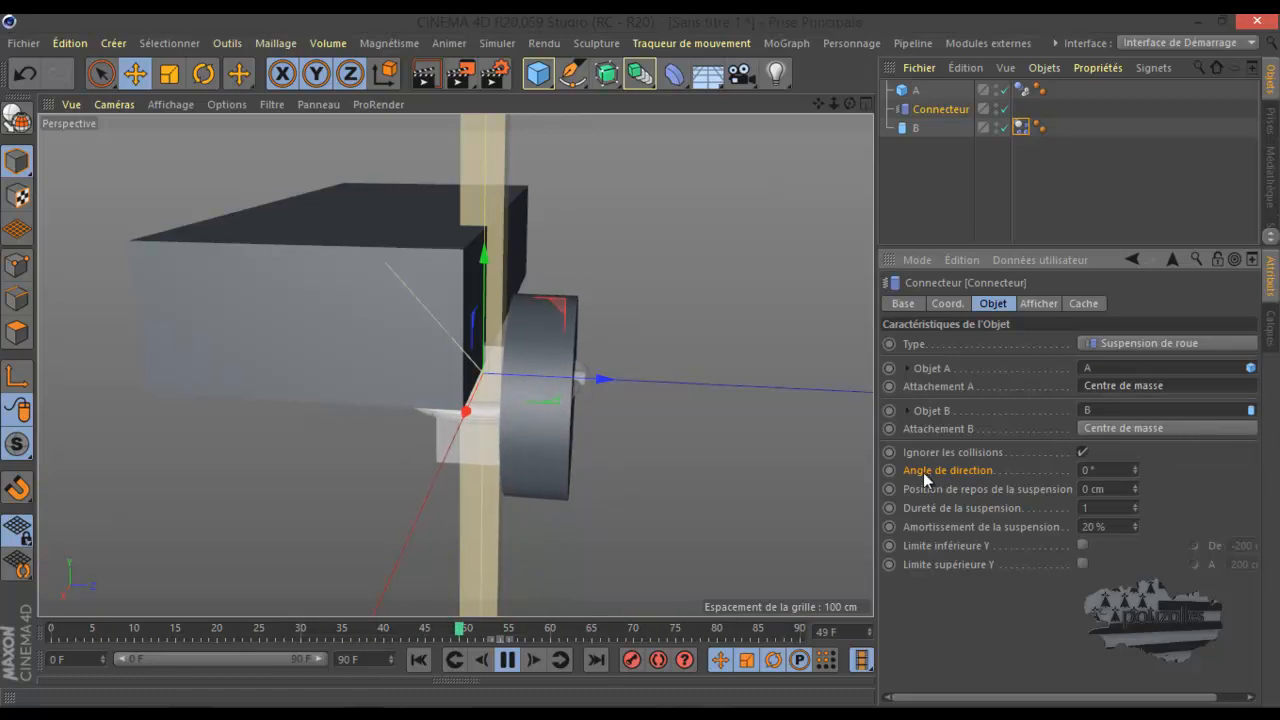
{"action": "left_click", "coordinate": [504, 661]}
{"action": "left_click", "coordinate": [417, 661]}
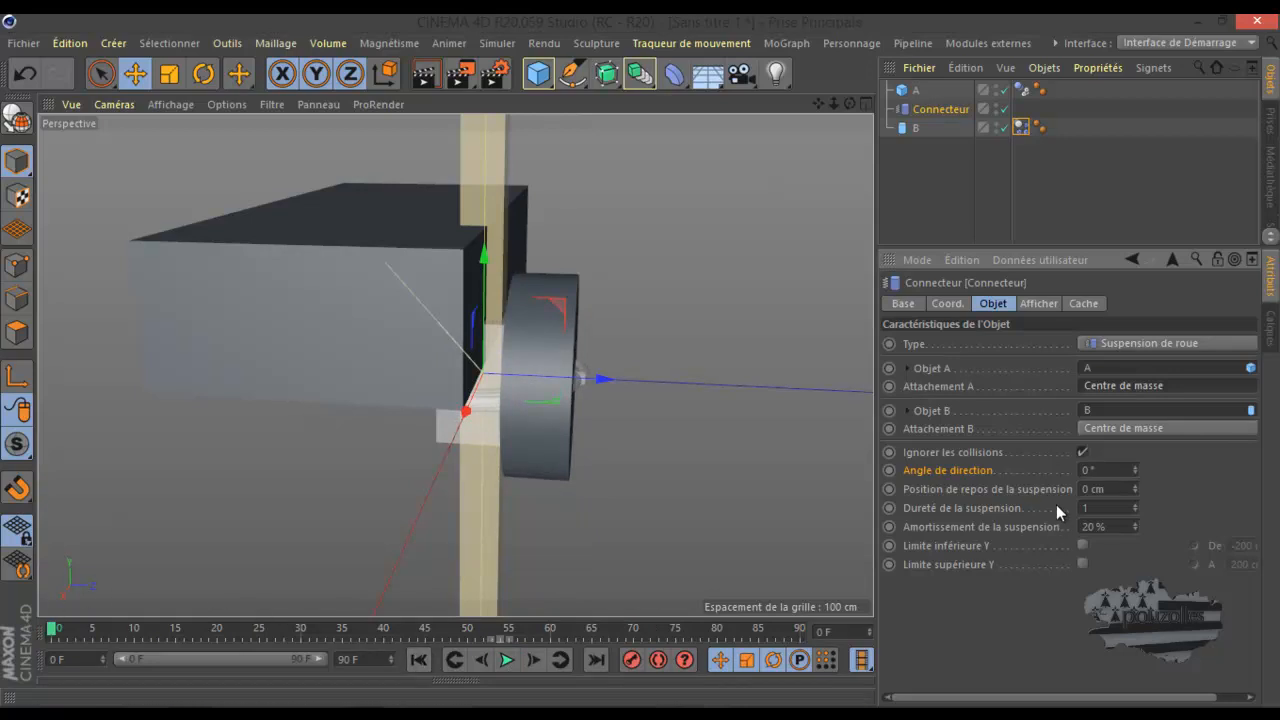
Keyframe the connector's Angle de direction at 0° on frame 0 and at 23° on frame 75
{"action": "left_click", "coordinate": [889, 470]}
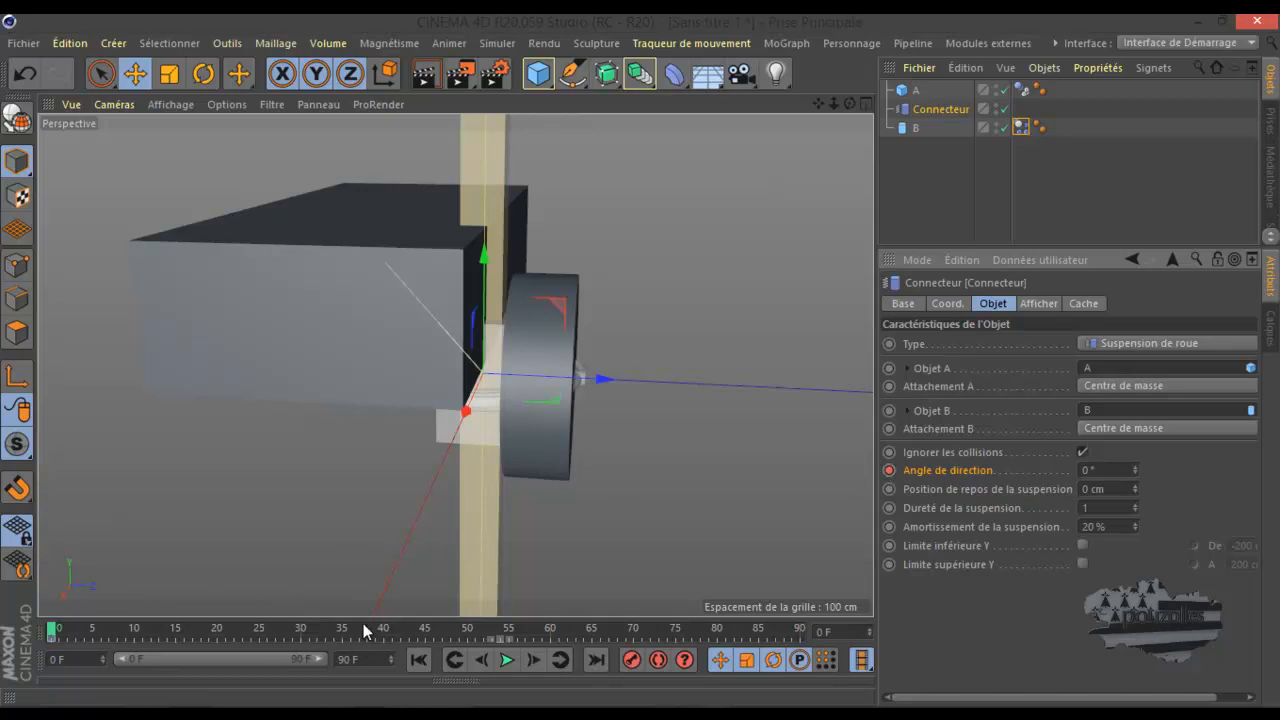
{"action": "left_click", "coordinate": [676, 628]}
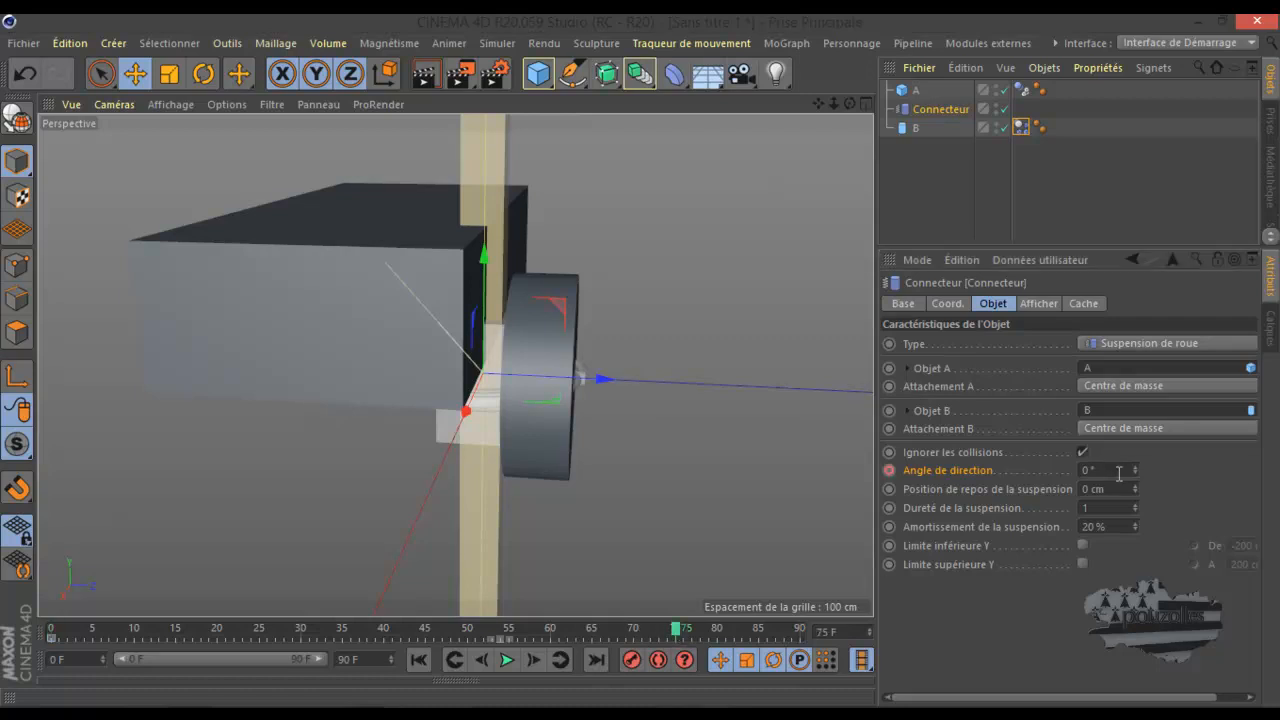
{"action": "left_click_drag", "start_coordinate": [1137, 467], "coordinate": [1136, 469]}
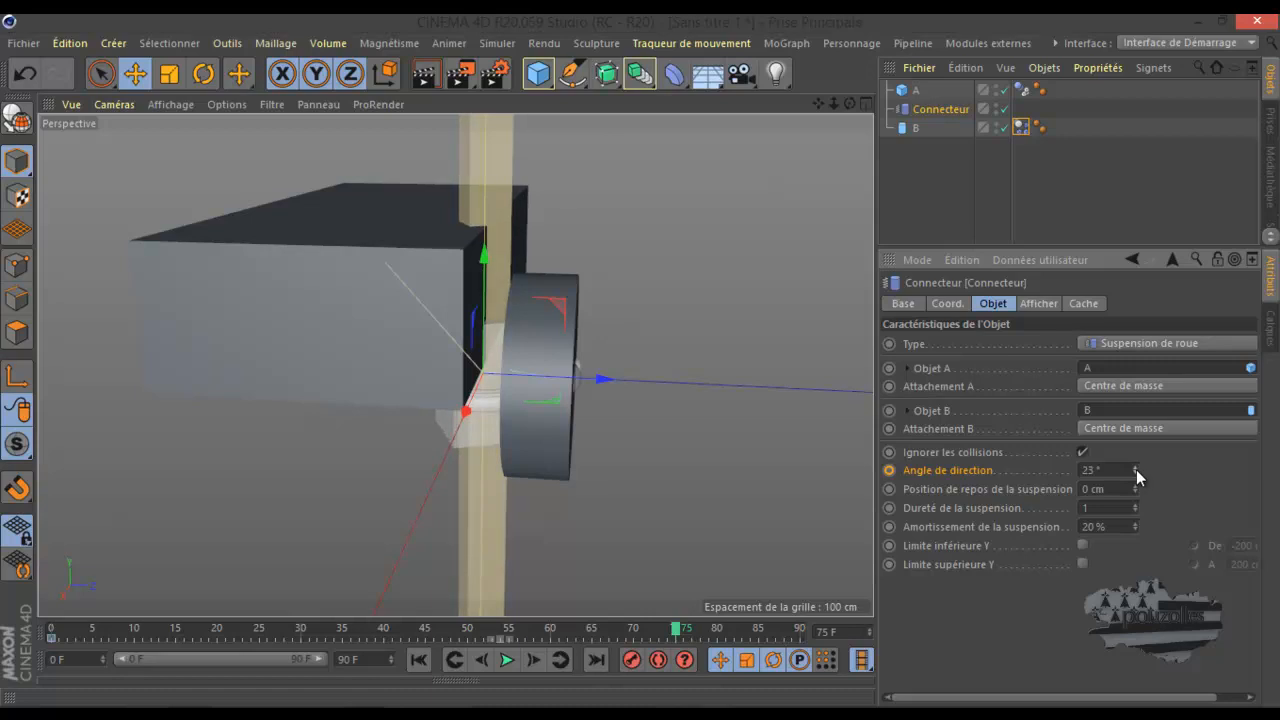
{"action": "left_click", "coordinate": [889, 470]}
Play the steering animation from frame 0 to check the wheel's rotation, and stop it at frame 75
{"action": "left_click", "coordinate": [419, 659]}
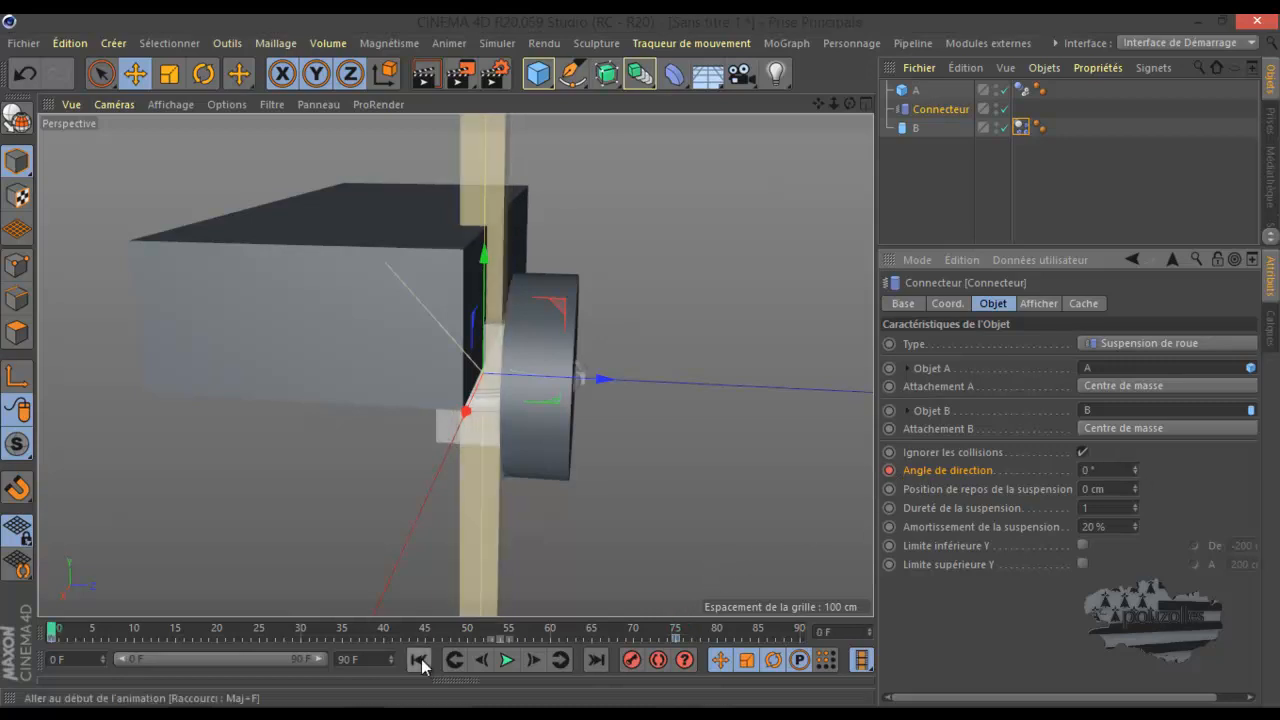
{"action": "left_click", "coordinate": [509, 659]}
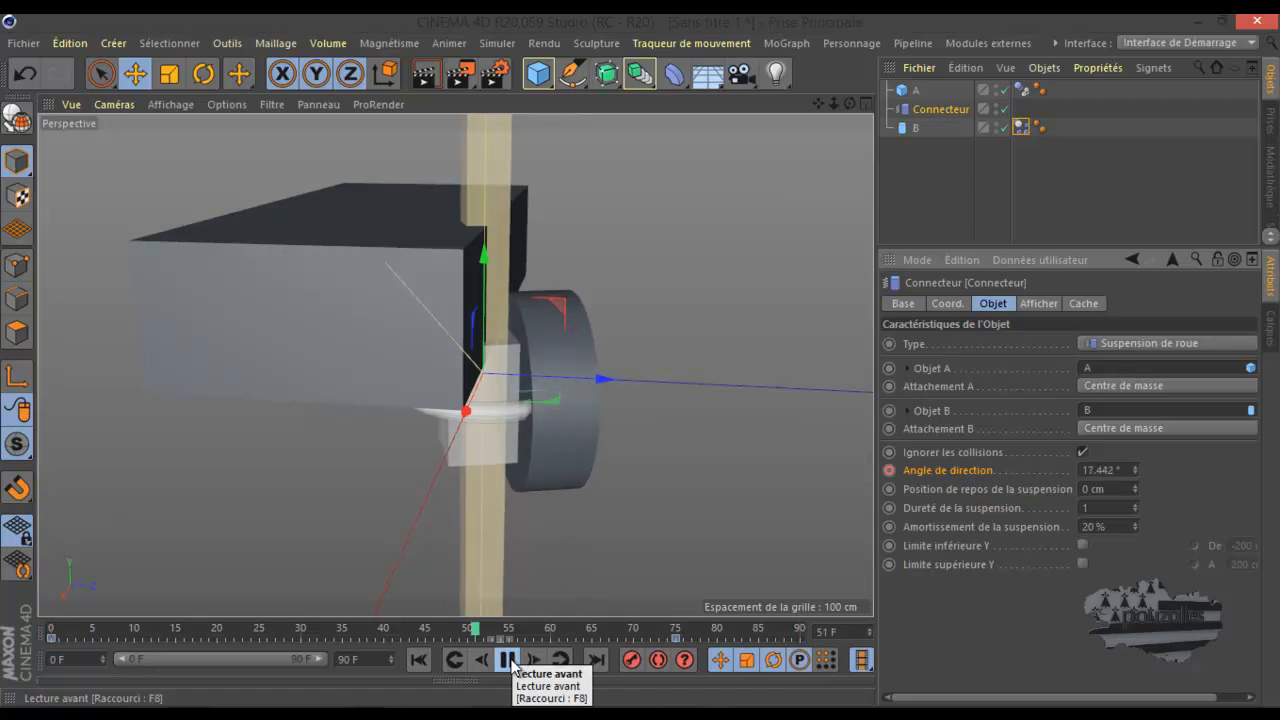
{"action": "left_click", "coordinate": [510, 661]}
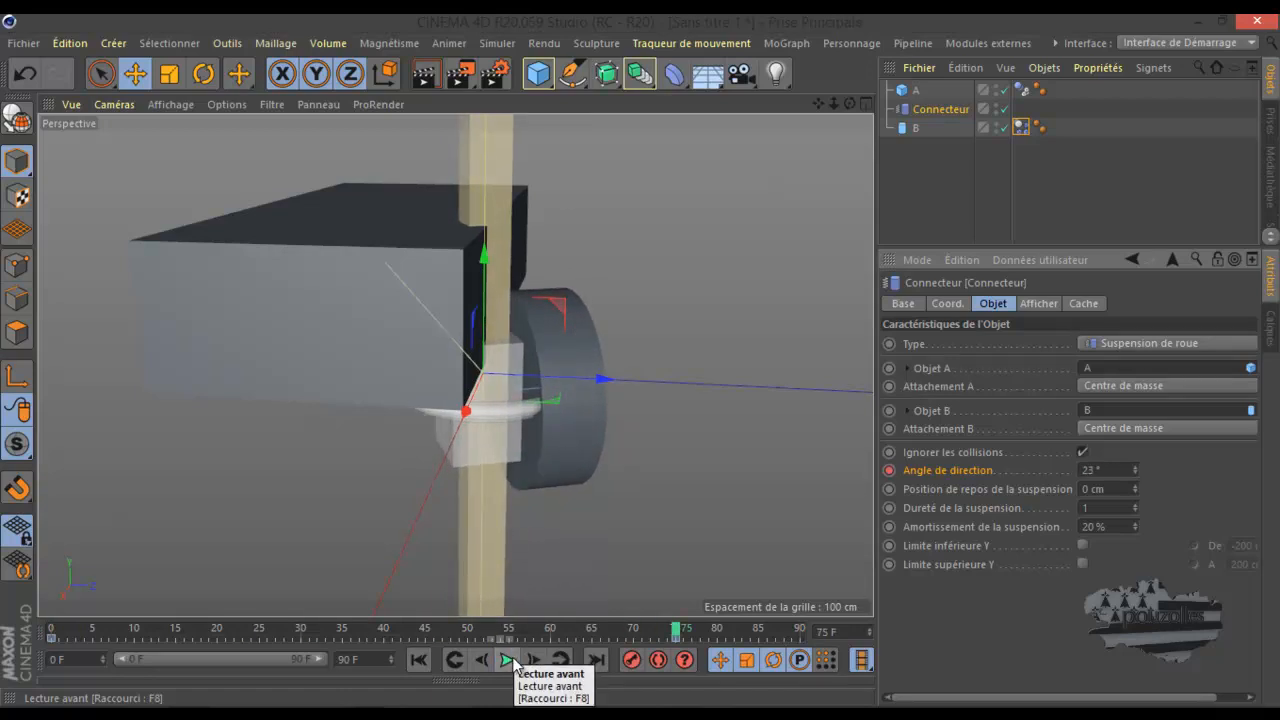
Move the 23° steering key to frame 50 and replay the animation from the start
{"action": "left_click_drag", "start_coordinate": [675, 638], "coordinate": [590, 640]}
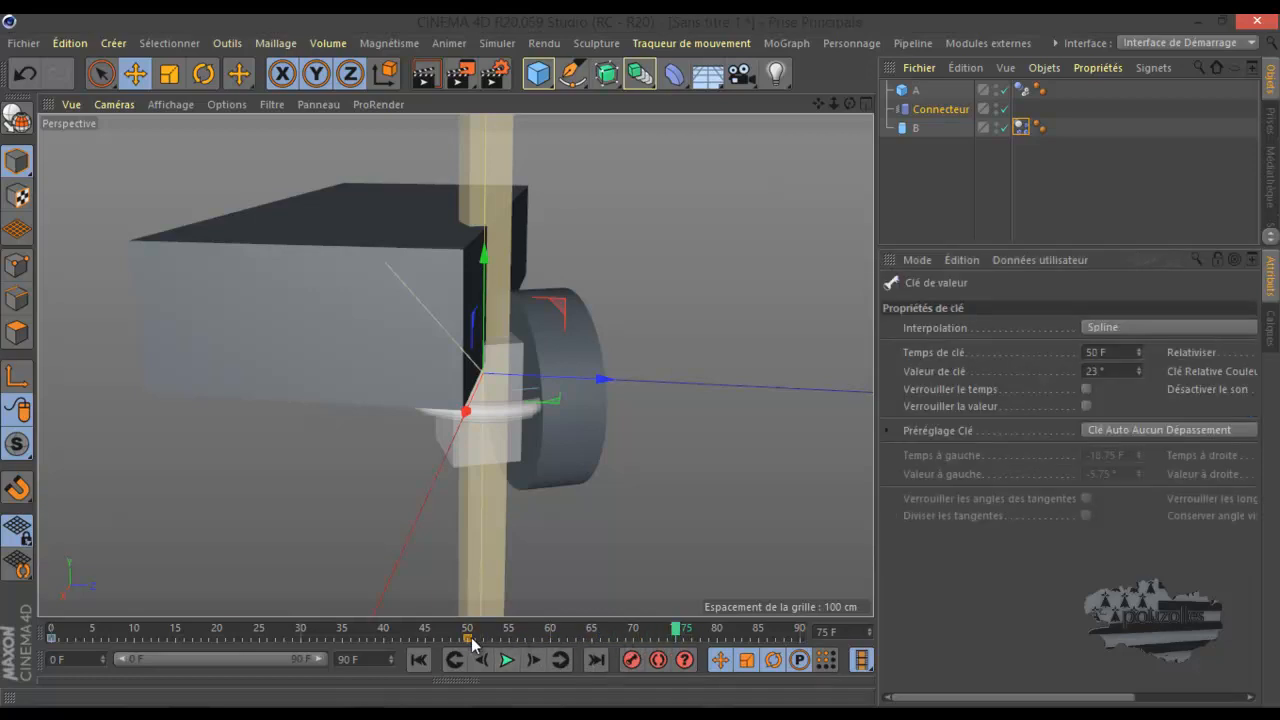
{"action": "left_click", "coordinate": [420, 659]}
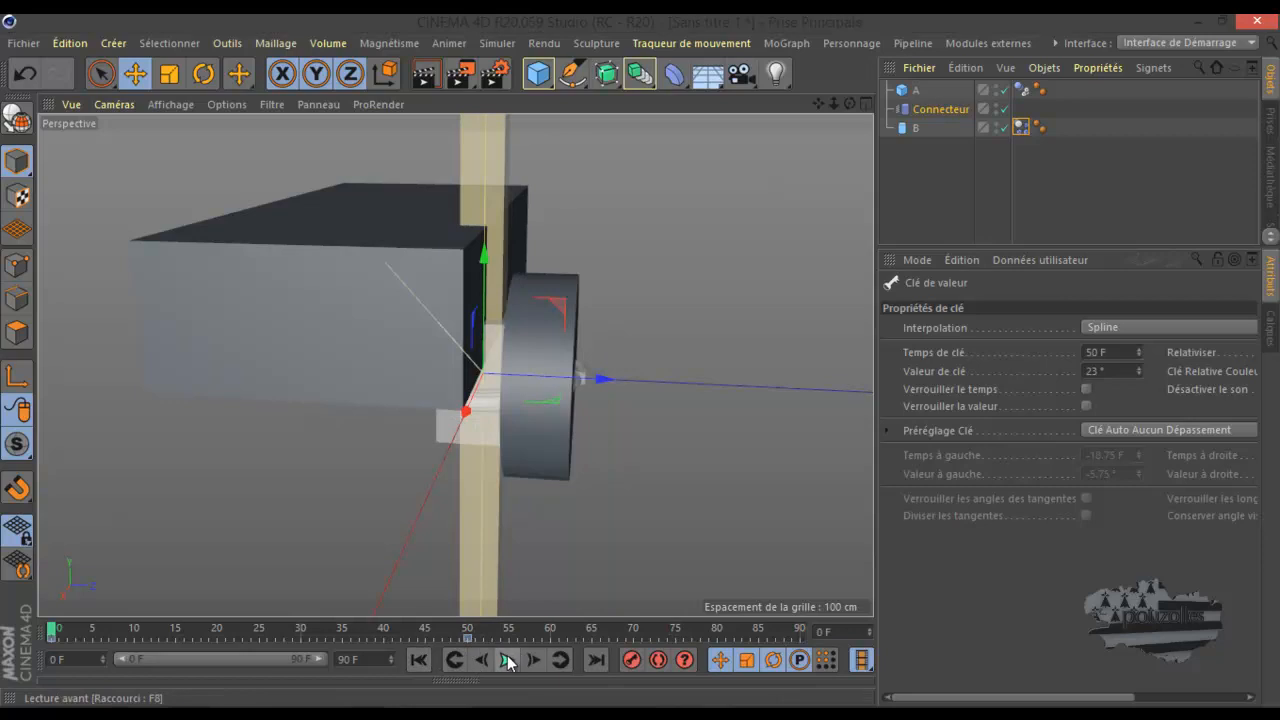
{"action": "left_click", "coordinate": [507, 659]}
{"action": "left_click", "coordinate": [507, 659]}
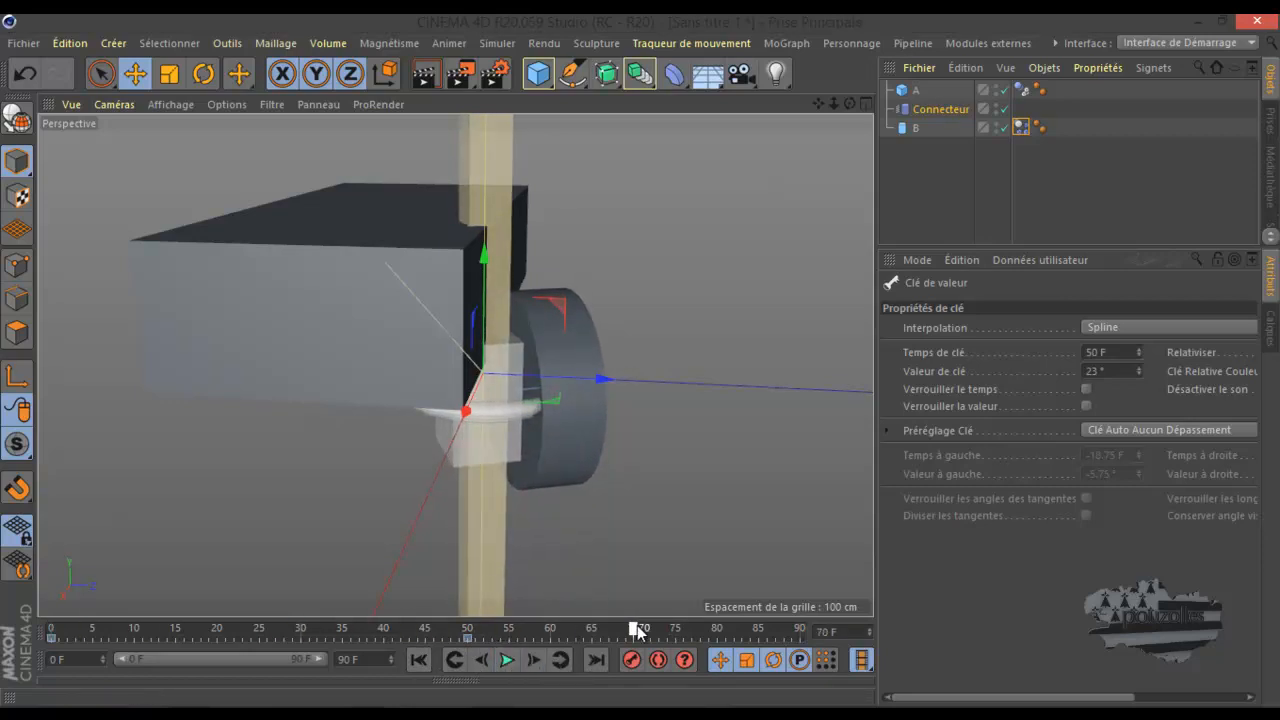
Keyframe the connector's Angle de direction back to 0° at frame 90
{"action": "left_click", "coordinate": [952, 98]}
{"action": "left_click", "coordinate": [935, 110]}
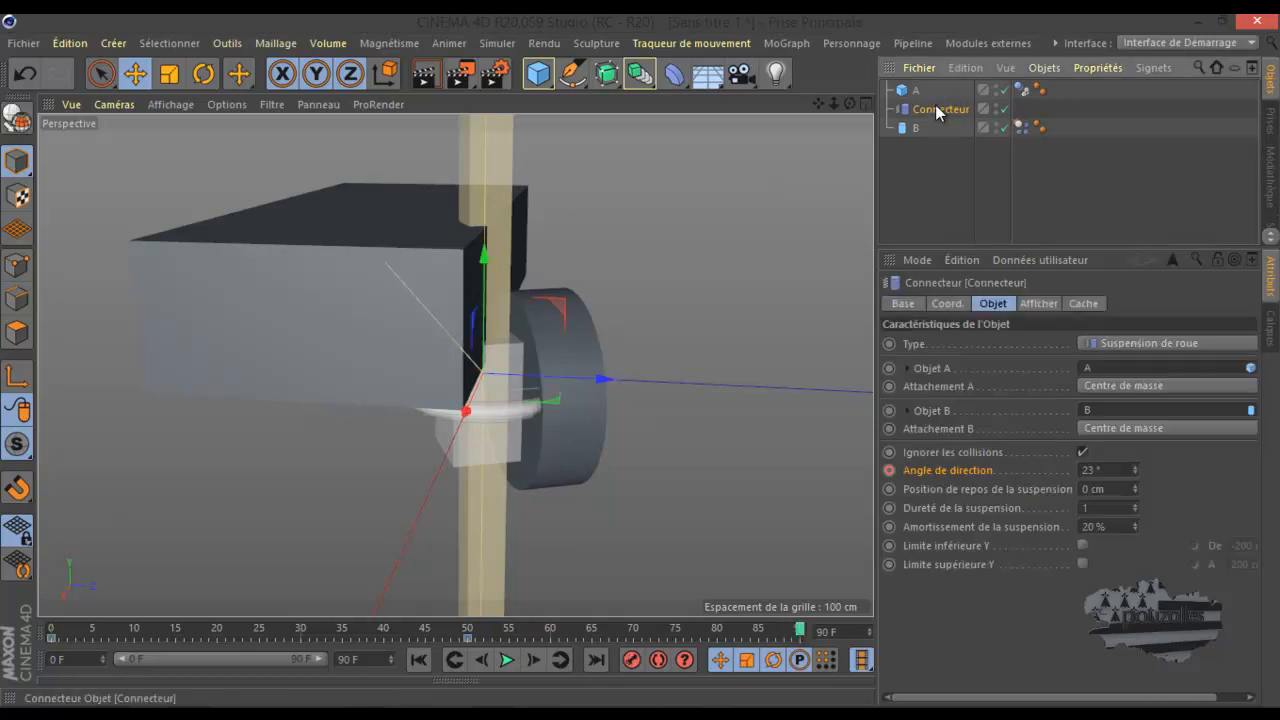
{"action": "left_click", "coordinate": [1101, 469]}
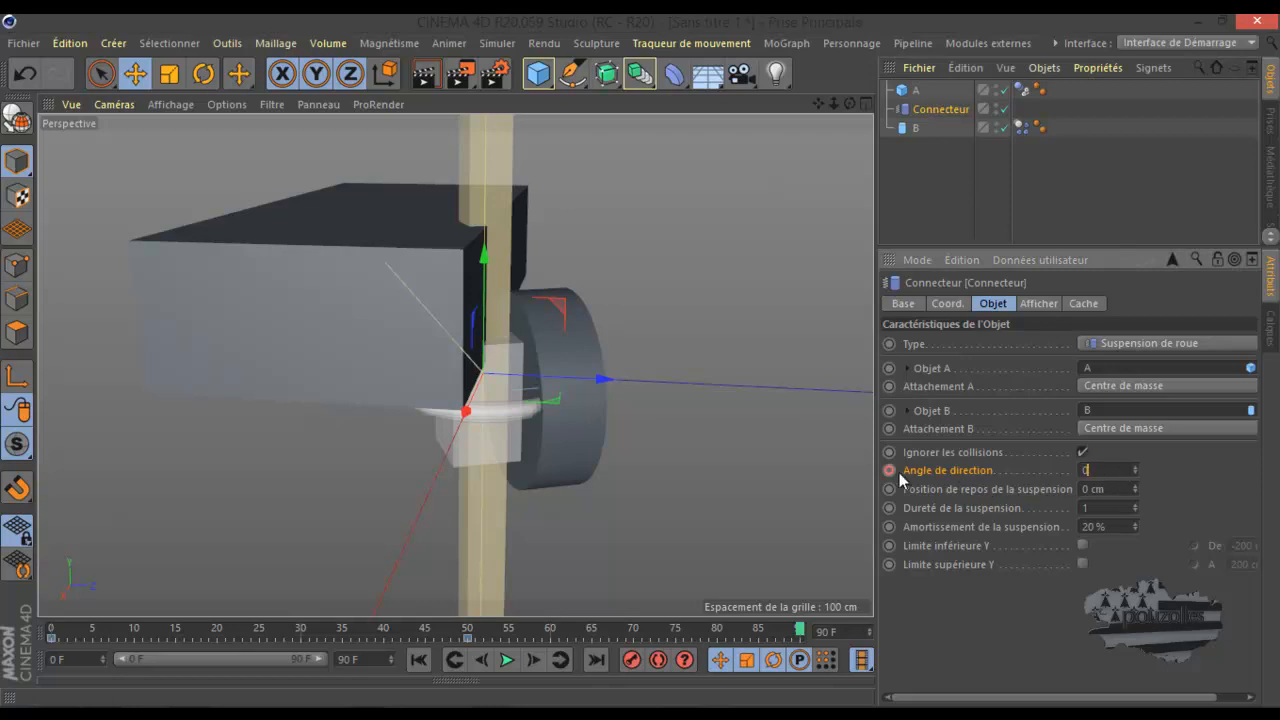
{"action": "type", "text": "0"}
{"action": "key", "text": "Return"}
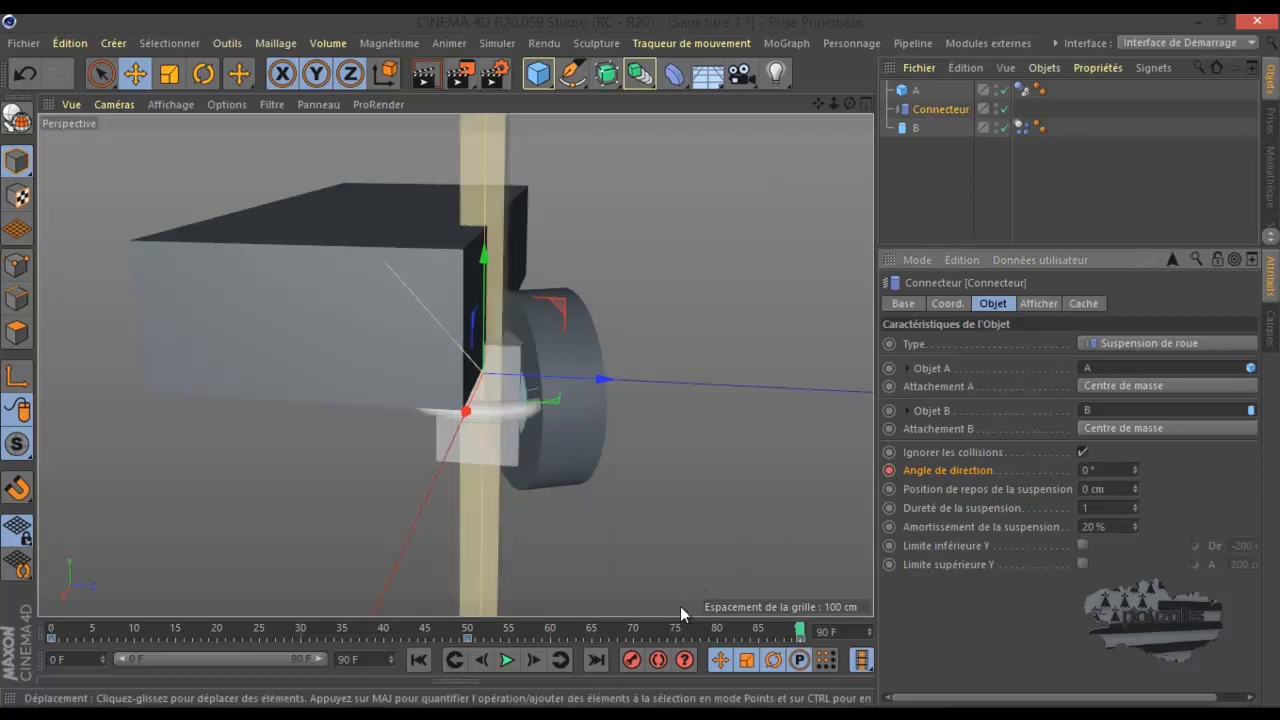
Play the three-key steering animation from frame 0 to check the wheel turning out and back, and stop it
{"action": "left_click", "coordinate": [426, 662]}
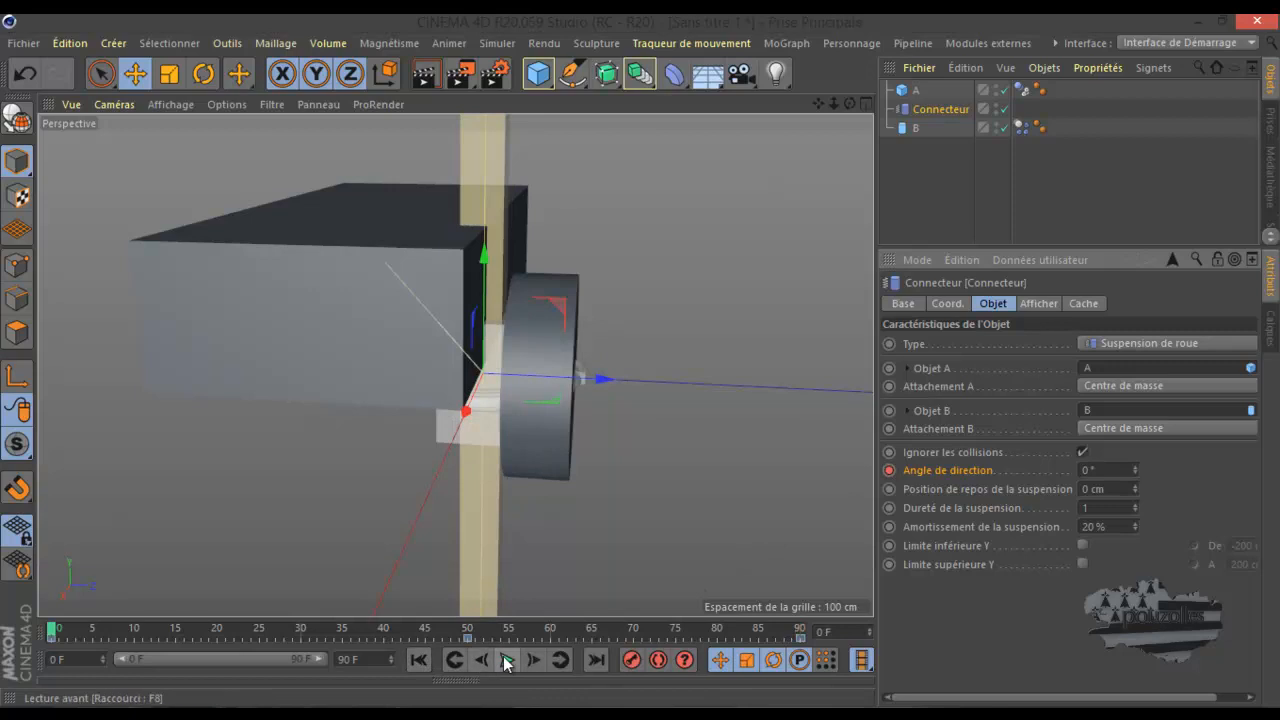
{"action": "left_click", "coordinate": [506, 660]}
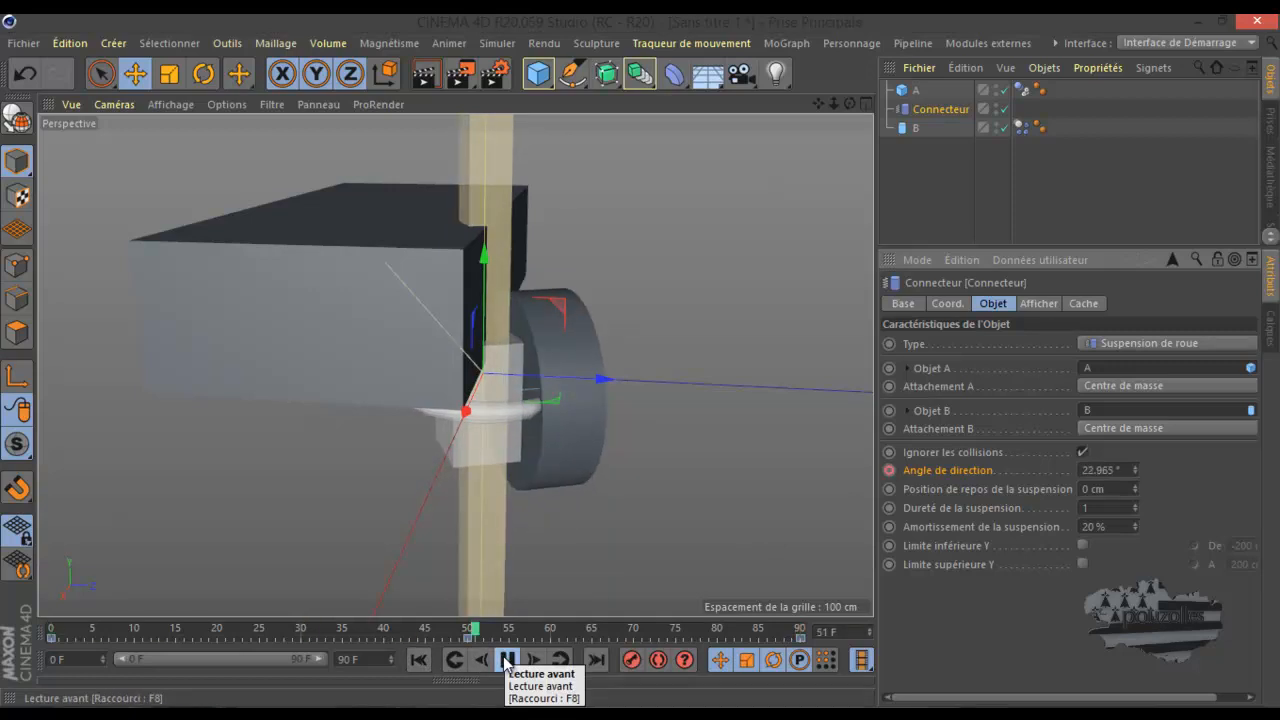
{"action": "left_click", "coordinate": [506, 660]}
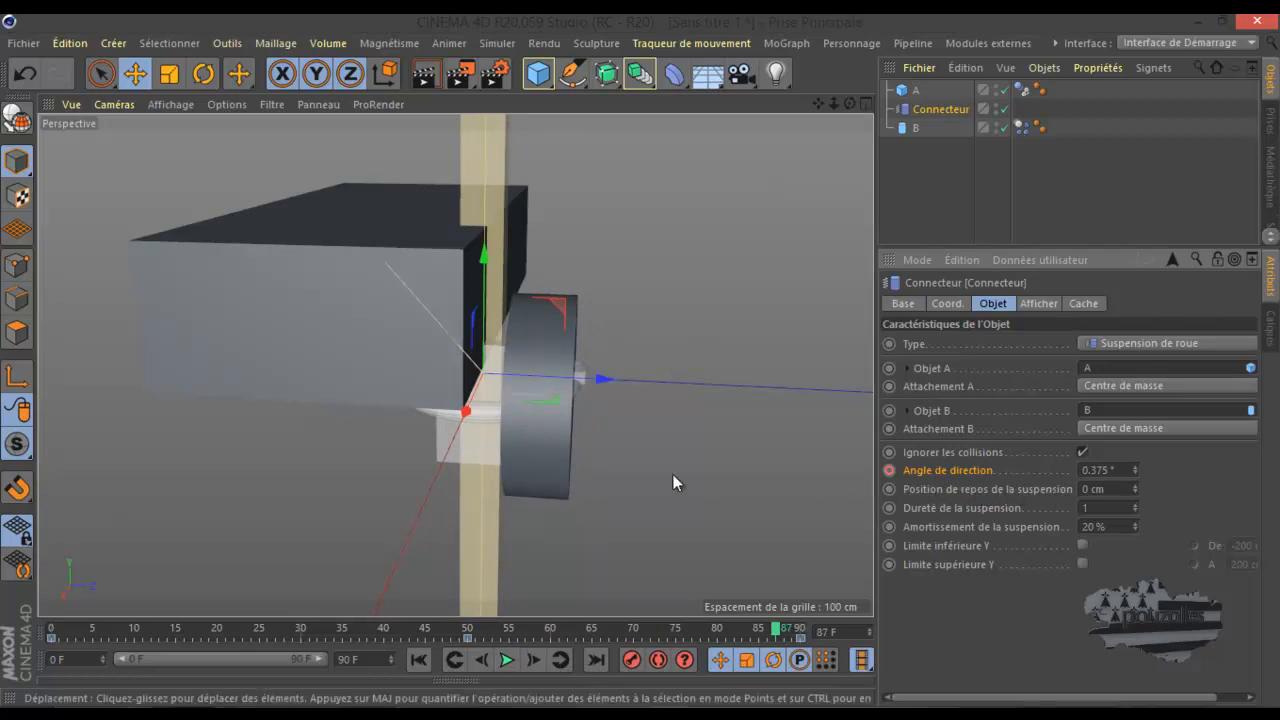
Set the connector's Position de repos de la suspension to 35 cm at frame 0 and play the simulation
{"action": "left_click_drag", "start_coordinate": [849, 104], "coordinate": [641, 358]}
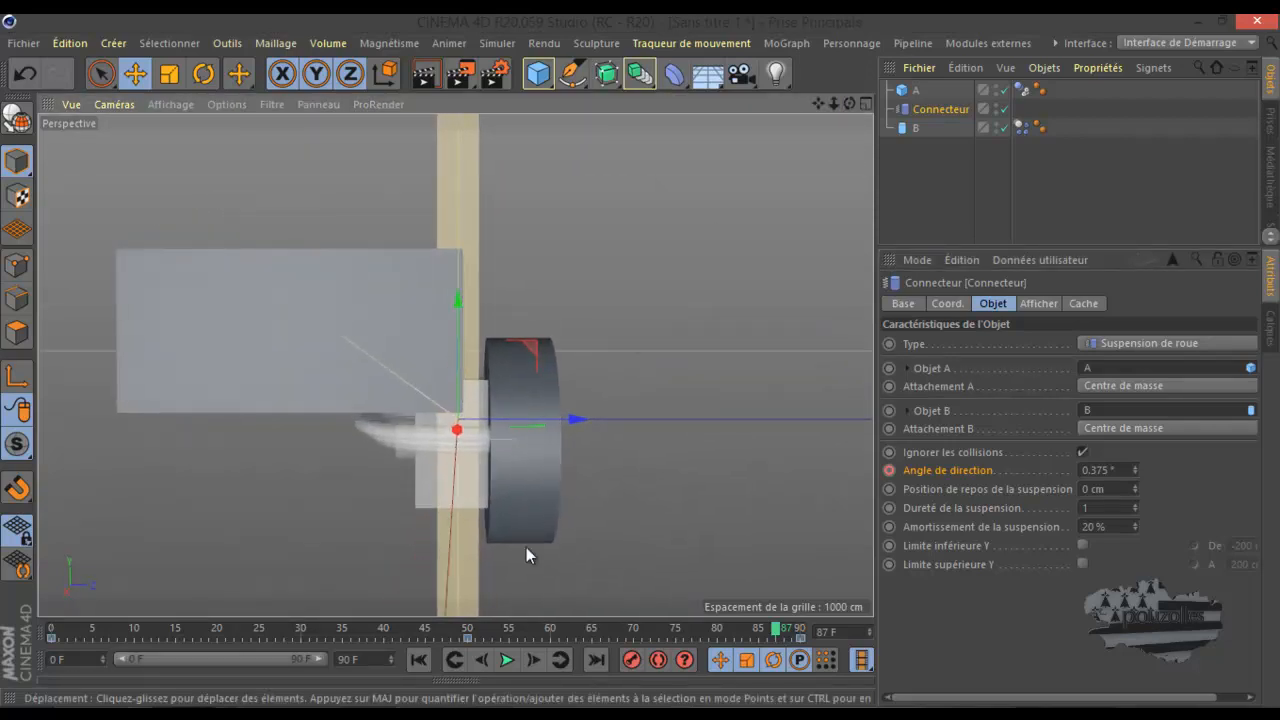
{"action": "left_click", "coordinate": [421, 657]}
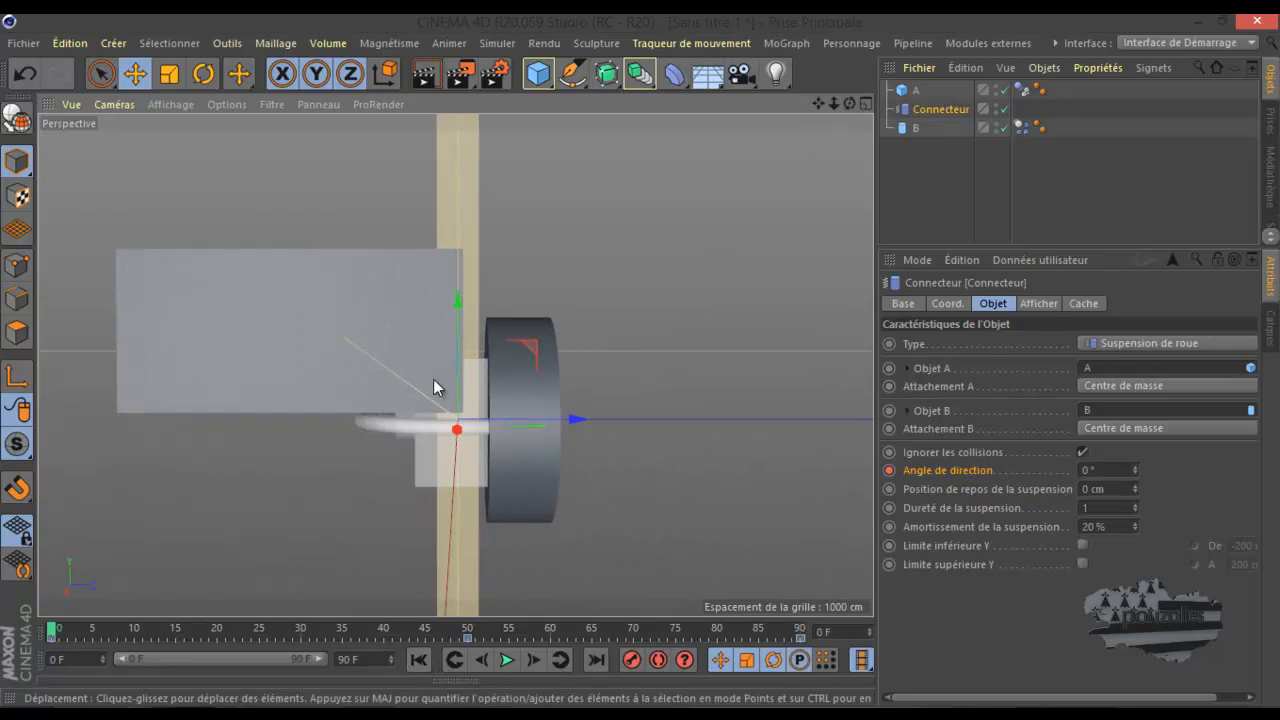
{"action": "left_click_drag", "start_coordinate": [1135, 486], "coordinate": [1135, 484]}
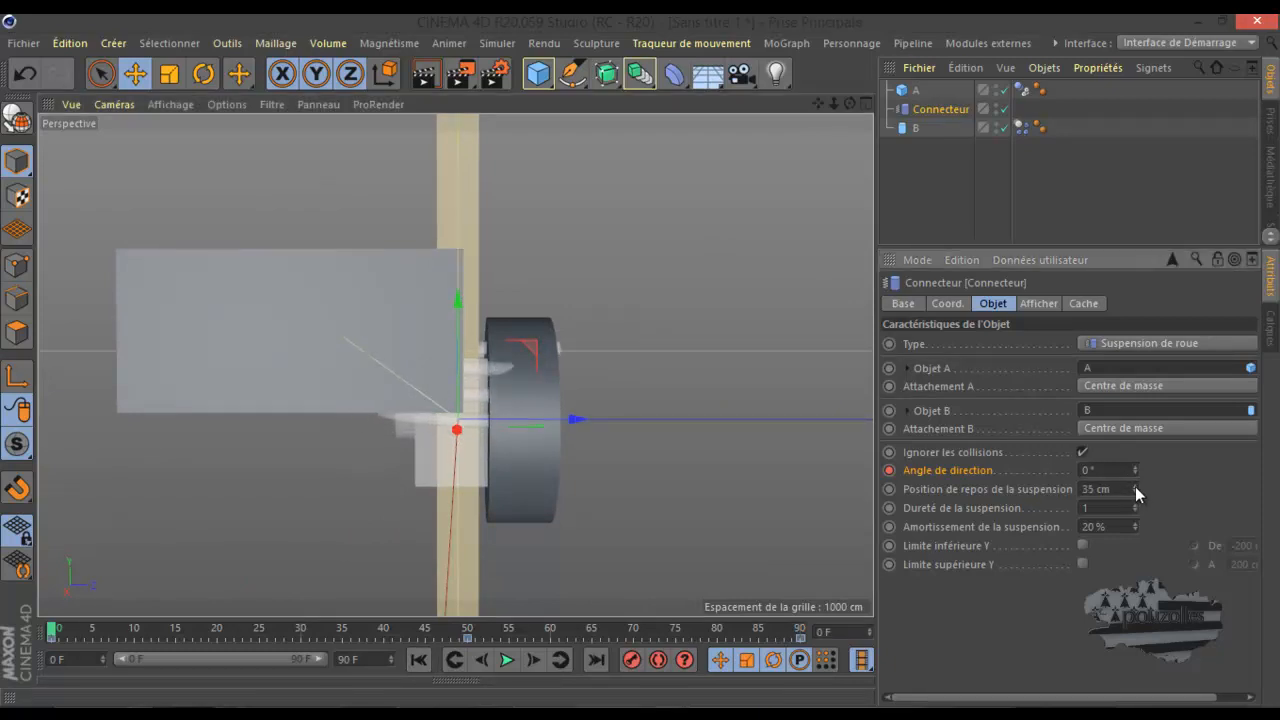
{"action": "left_click", "coordinate": [508, 658]}
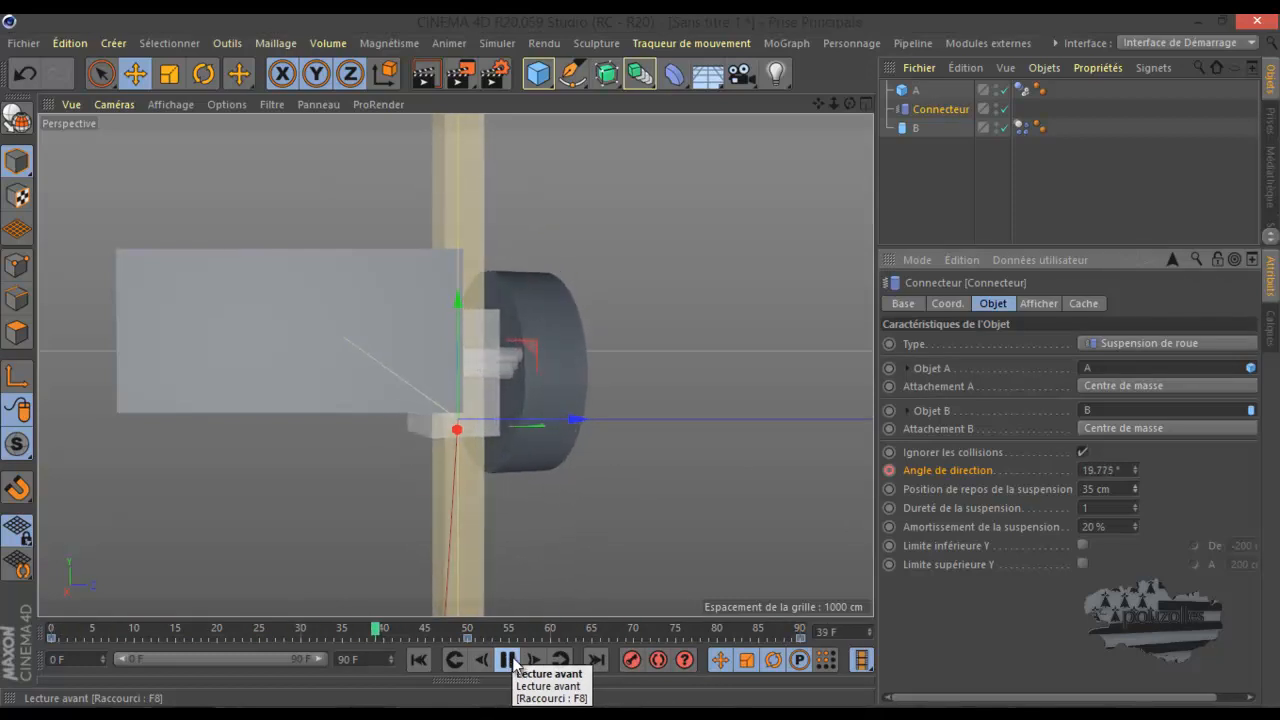
Set the suspension's rest position to -14 cm and its Dureté to 49, and replay the simulation from frame 0
{"action": "left_click_drag", "start_coordinate": [1135, 490], "coordinate": [1135, 493]}
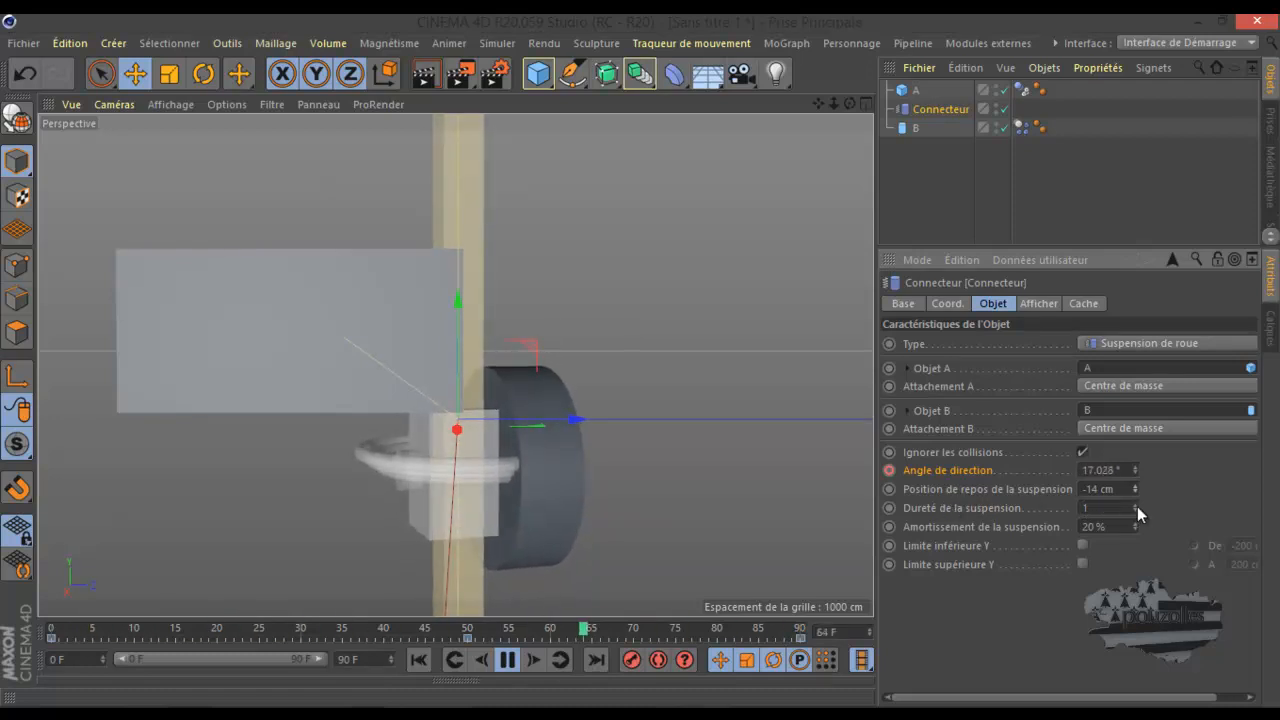
{"action": "left_click_drag", "start_coordinate": [1135, 507], "coordinate": [1134, 506]}
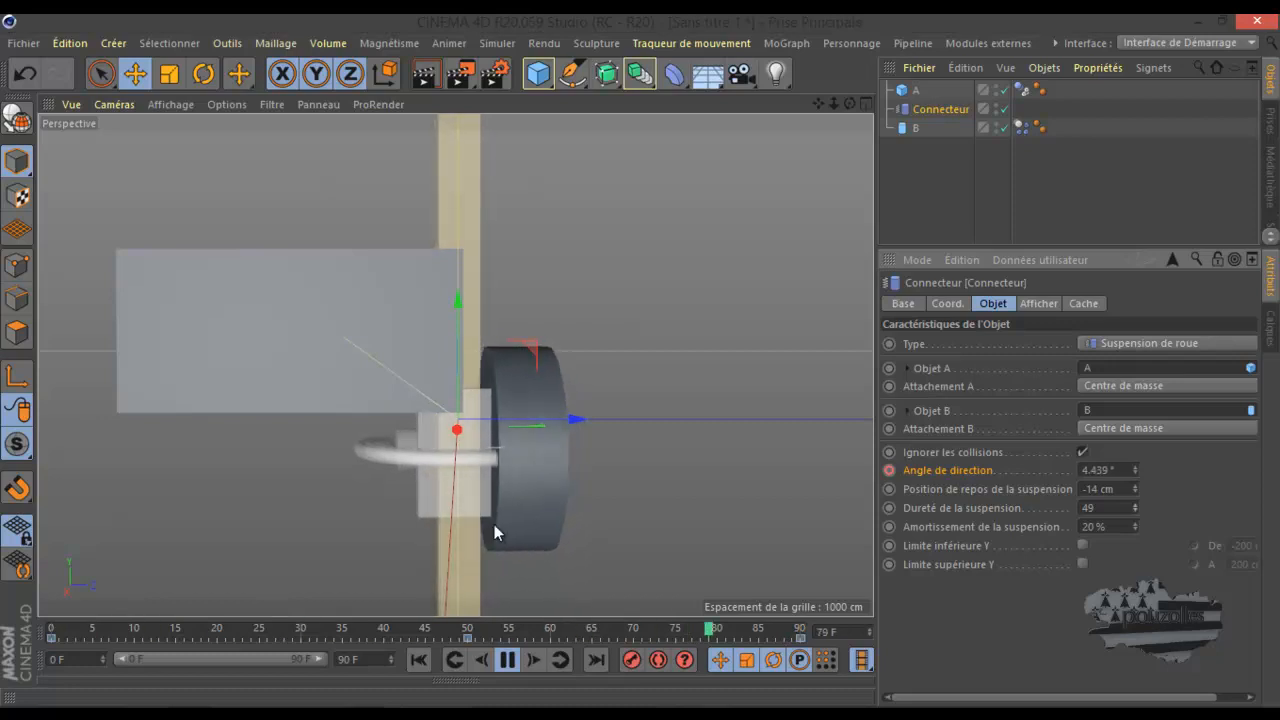
{"action": "left_click", "coordinate": [508, 661]}
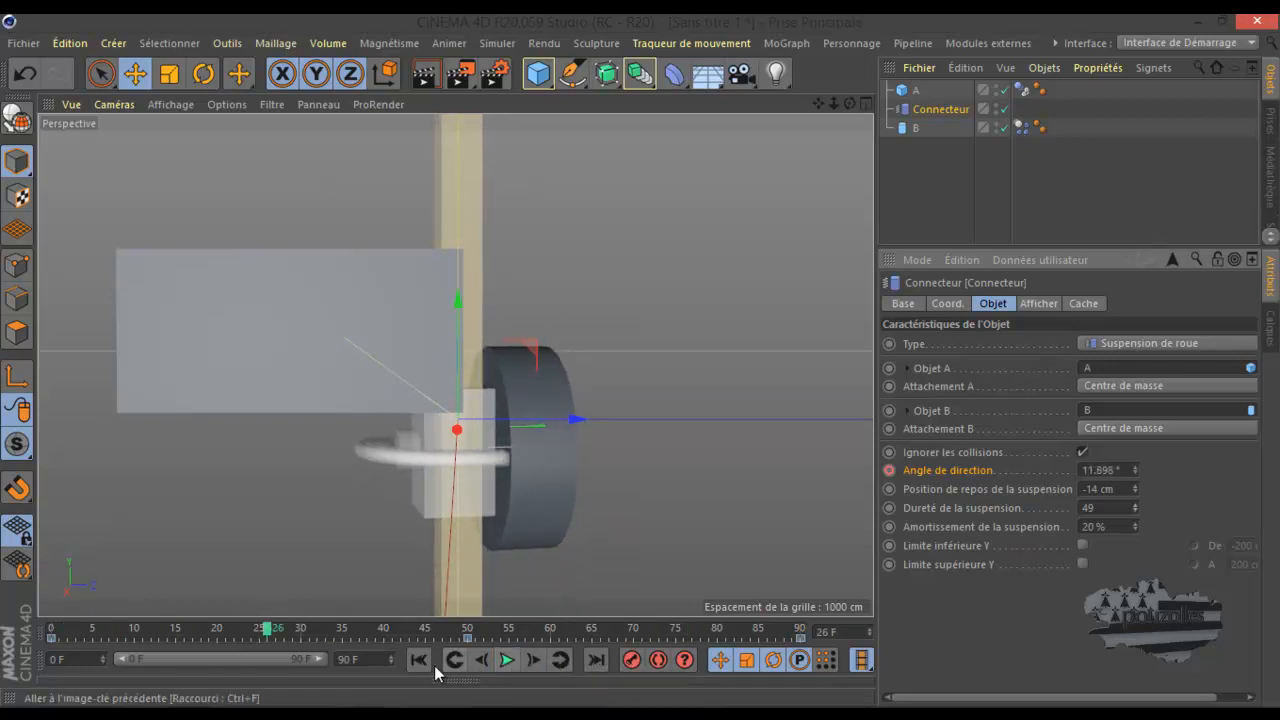
{"action": "left_click", "coordinate": [419, 660]}
{"action": "left_click", "coordinate": [508, 661]}
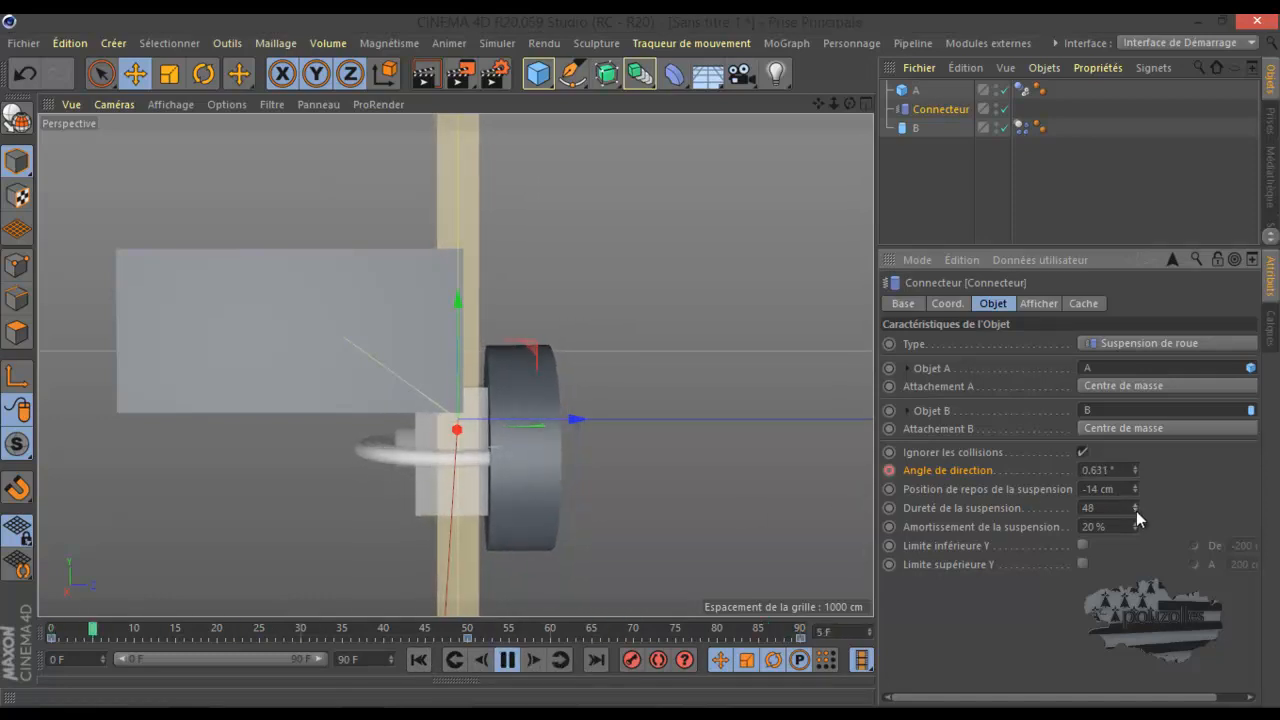
Lower the connector's Dureté de la suspension to 15 and then to 0.4 while the simulation plays
{"action": "left_click_drag", "start_coordinate": [1136, 511], "coordinate": [1136, 511]}
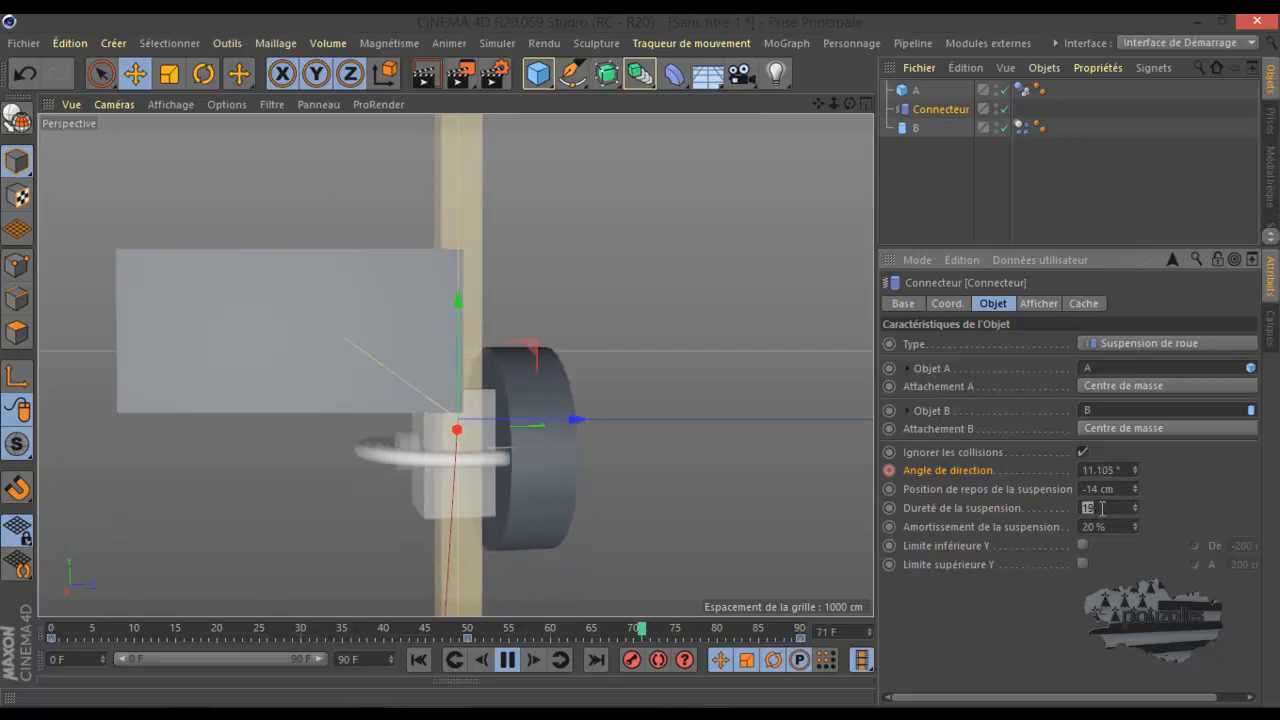
{"action": "key", "text": "BackSpace"}
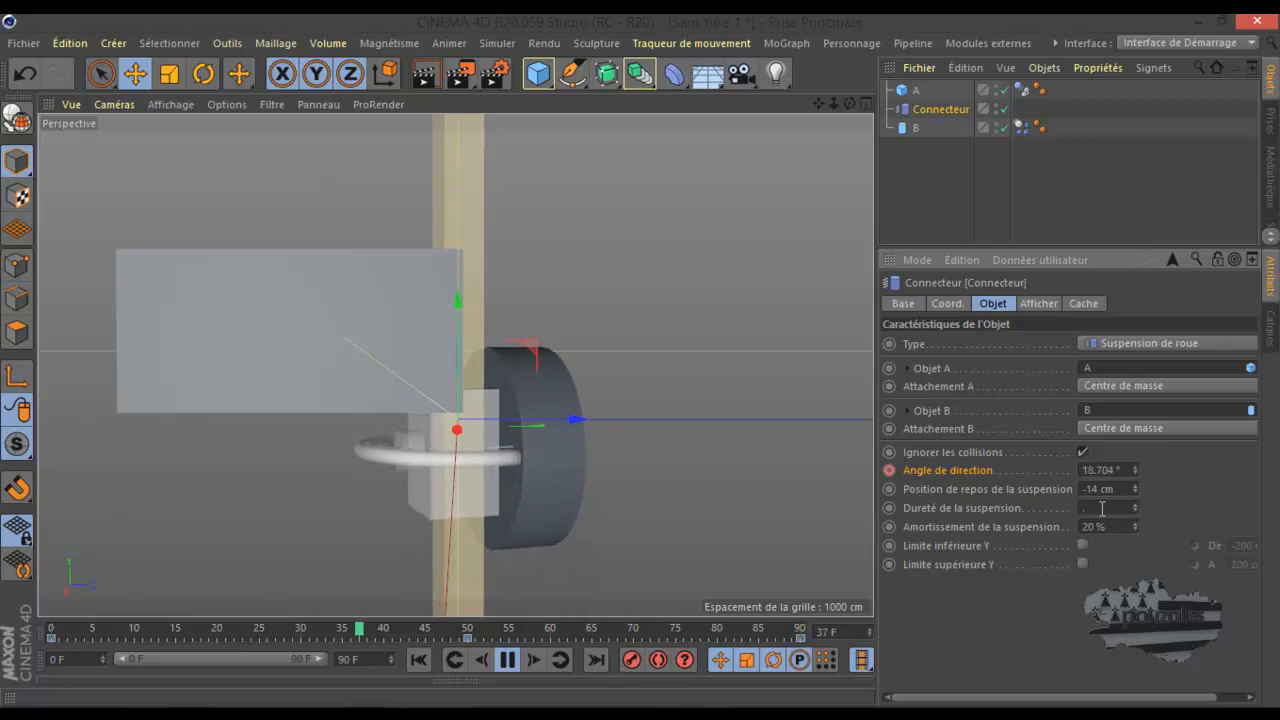
{"action": "type", "text": "0.4"}
{"action": "key", "text": "Return"}
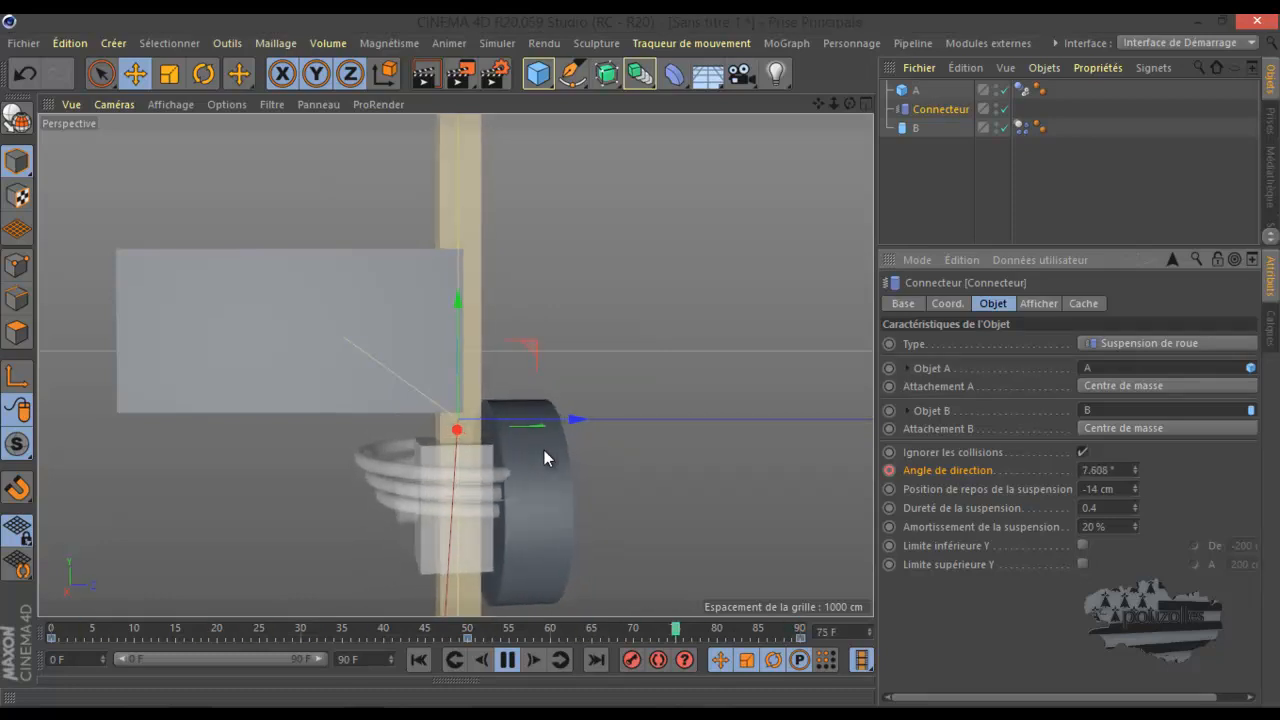
Raise the Dureté de la suspension to 0.8 and then to 1 to compare the wheel's behaviour
{"action": "left_click", "coordinate": [1108, 508]}
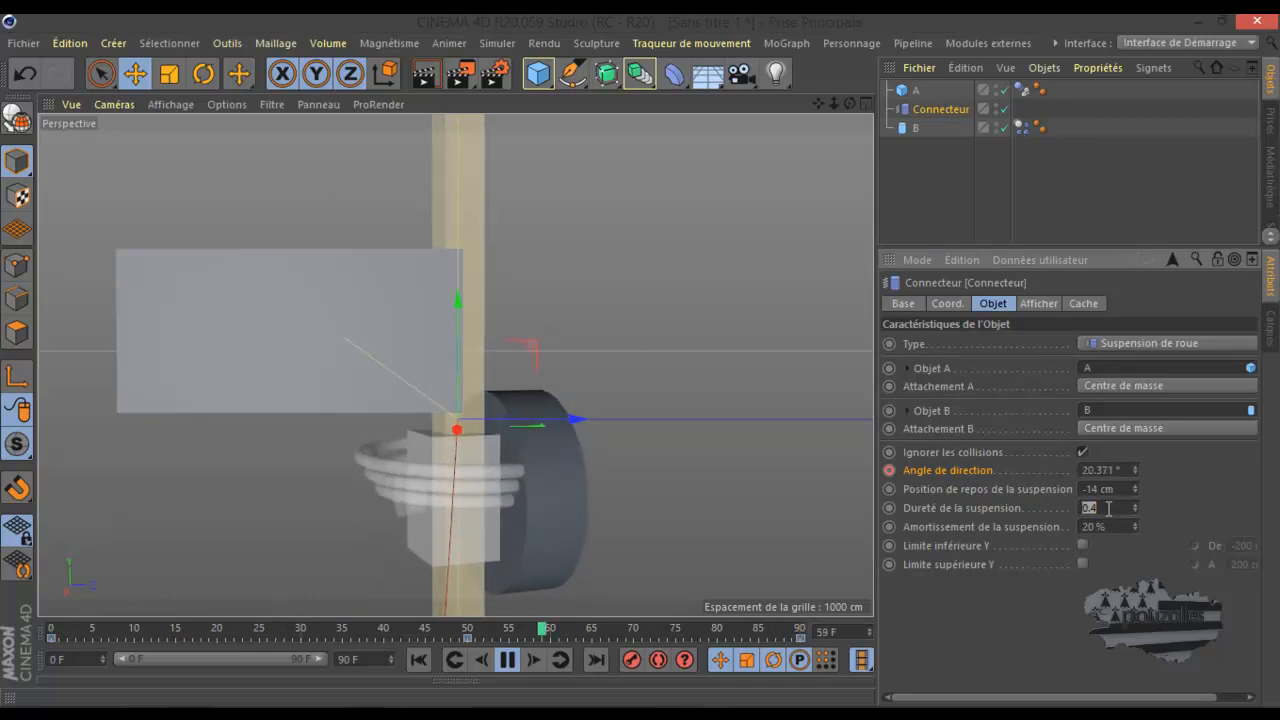
{"action": "type", "text": "0.8"}
{"action": "key", "text": "Return"}
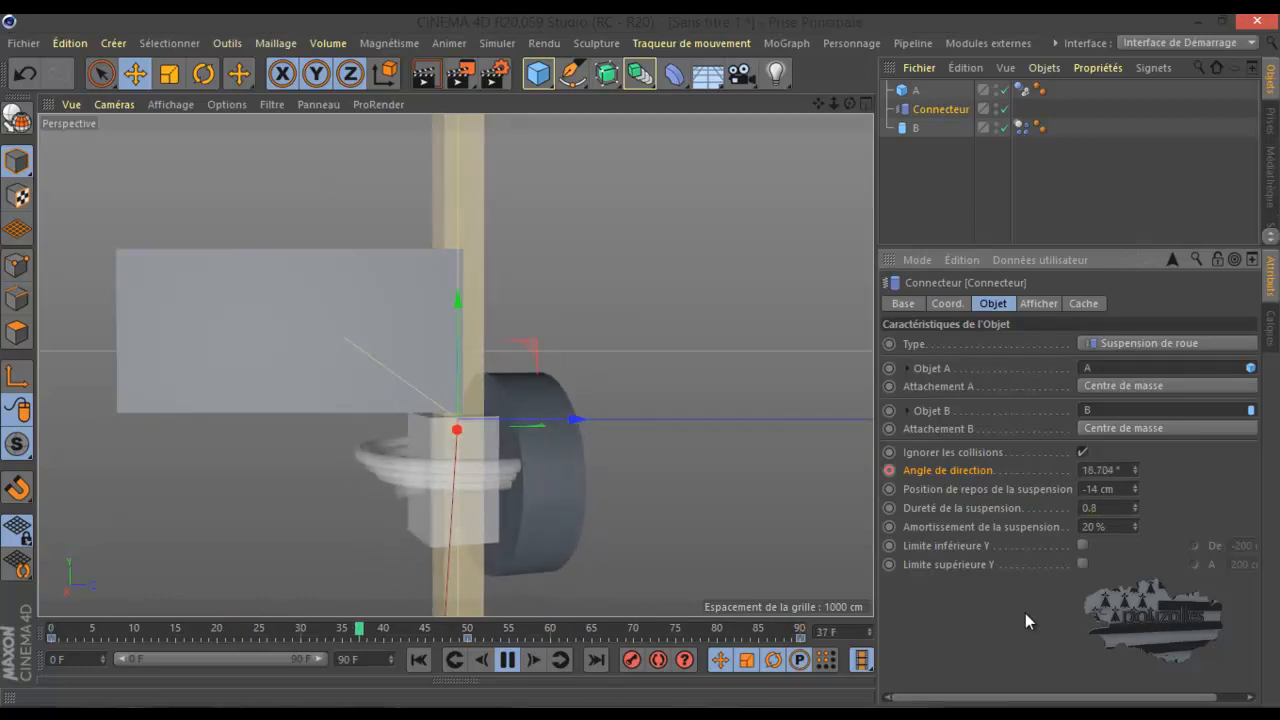
{"action": "double_click", "coordinate": [1105, 508]}
{"action": "type", "text": "1"}
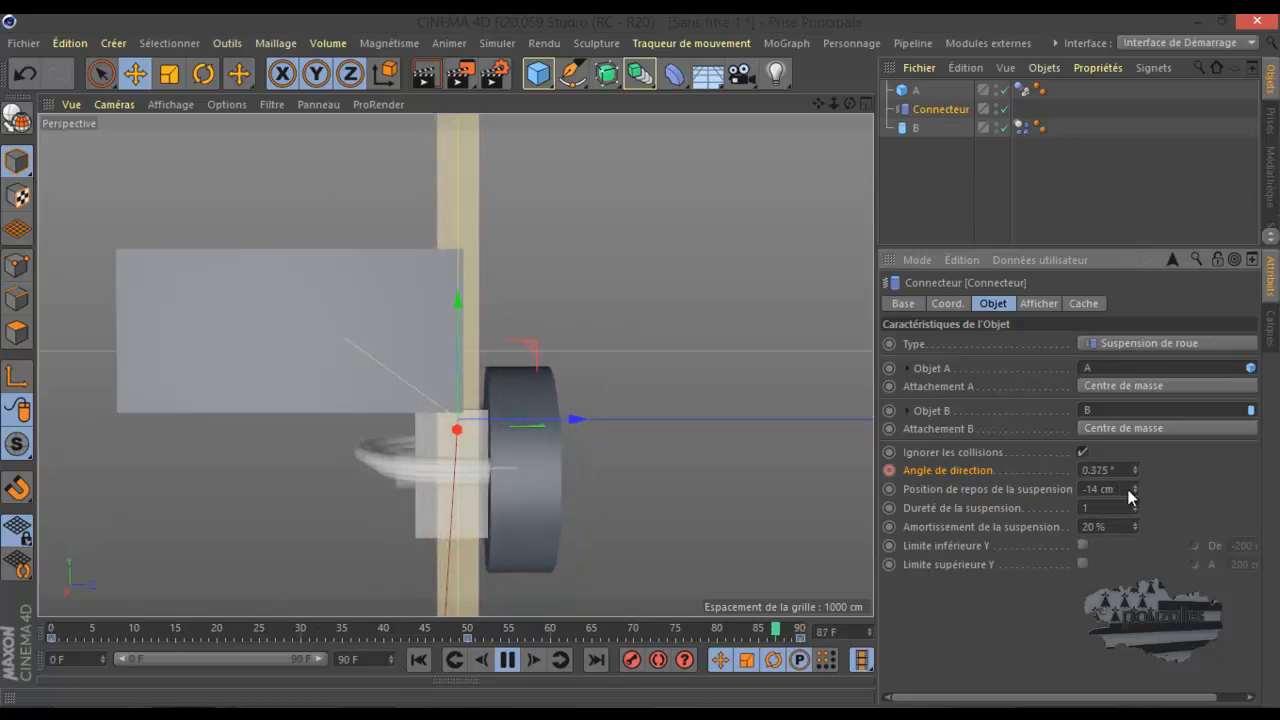
Set the suspension's rest position to 0 cm and its Dureté to 1.5
{"action": "left_click_drag", "start_coordinate": [1136, 488], "coordinate": [1136, 487]}
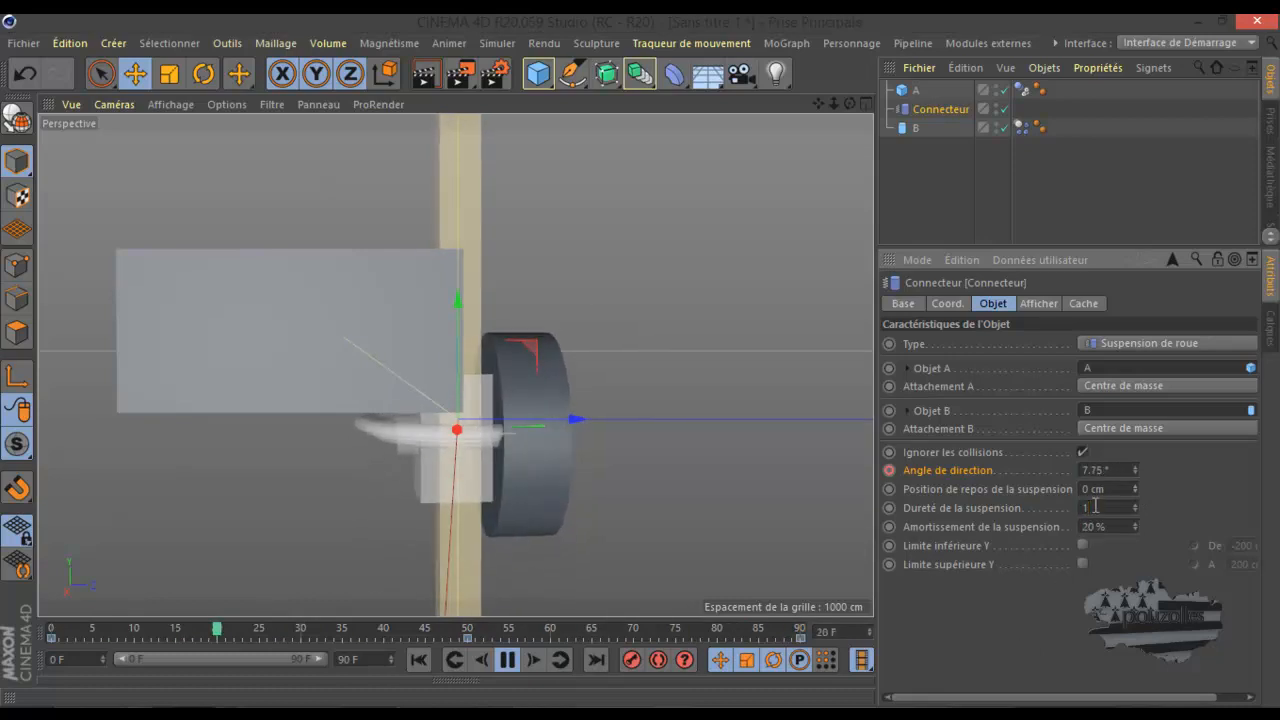
{"action": "type", "text": ".5"}
{"action": "key", "text": "Return"}
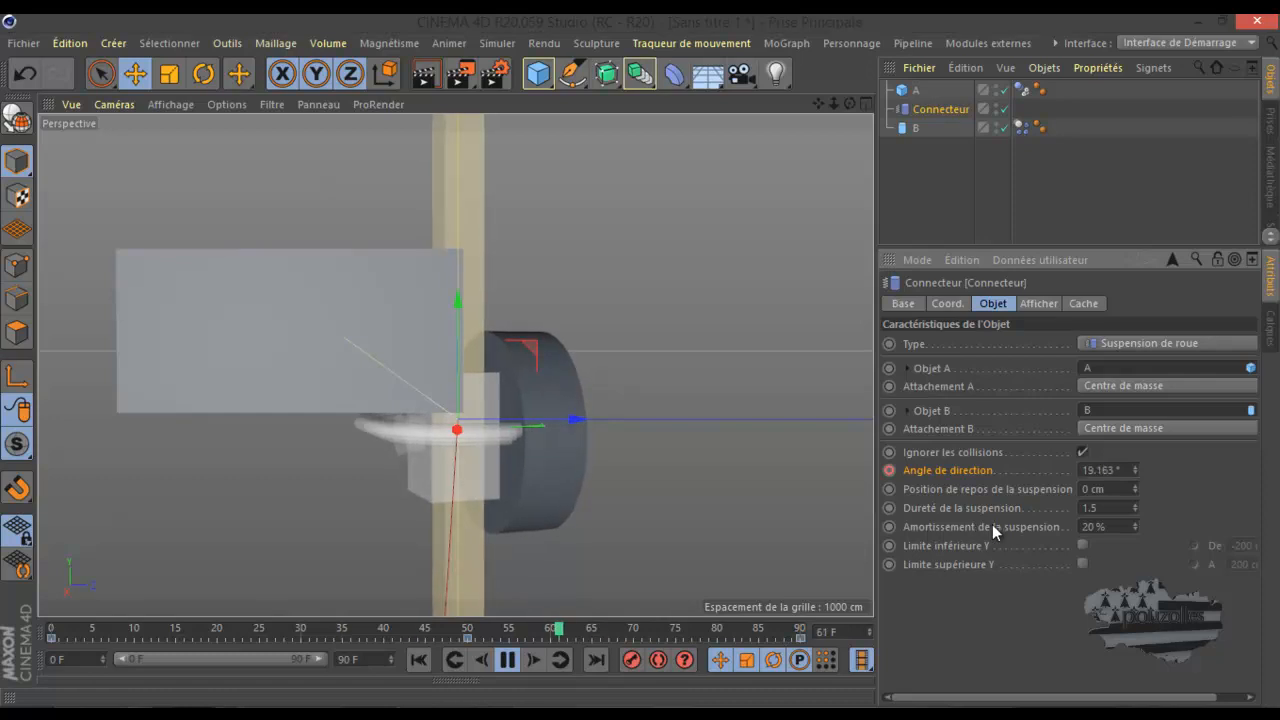
Try the Amortissement de la suspension at 87 % and 0 %, and set it to 18 %
{"action": "left_click_drag", "start_coordinate": [1132, 524], "coordinate": [1132, 524]}
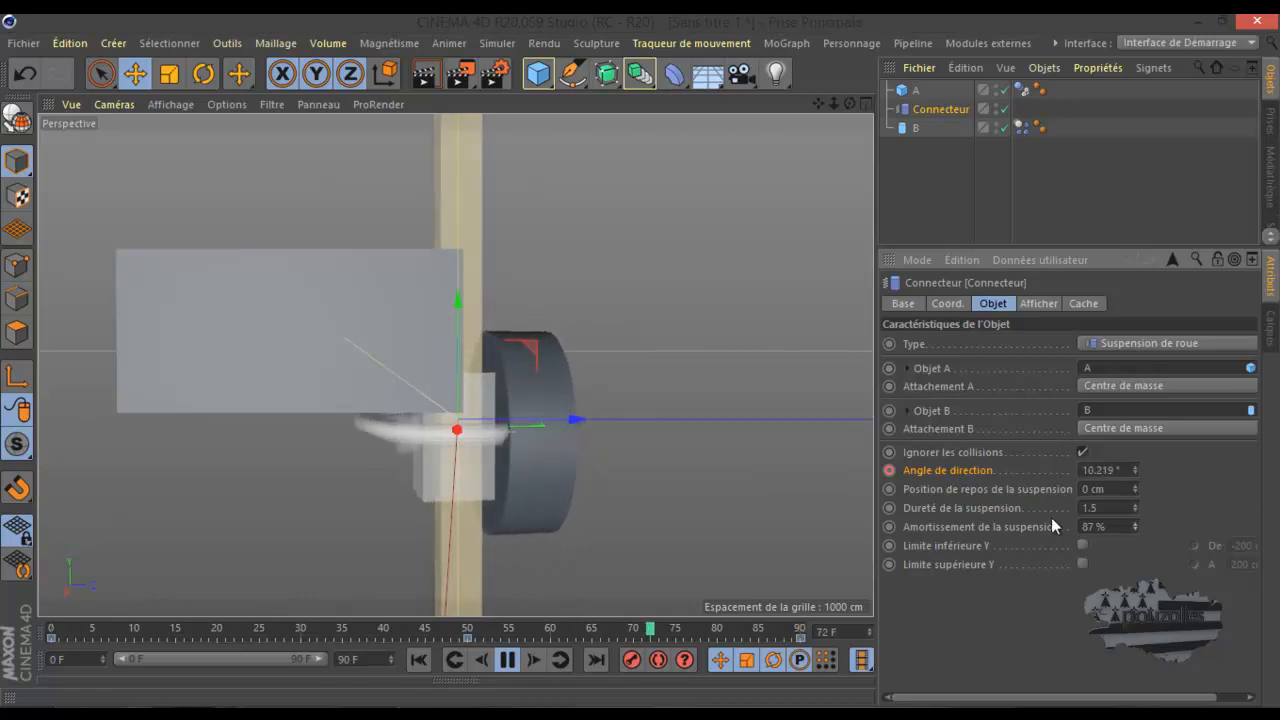
{"action": "left_click", "coordinate": [1135, 526]}
{"action": "left_click_drag", "start_coordinate": [1135, 530], "coordinate": [1135, 526]}
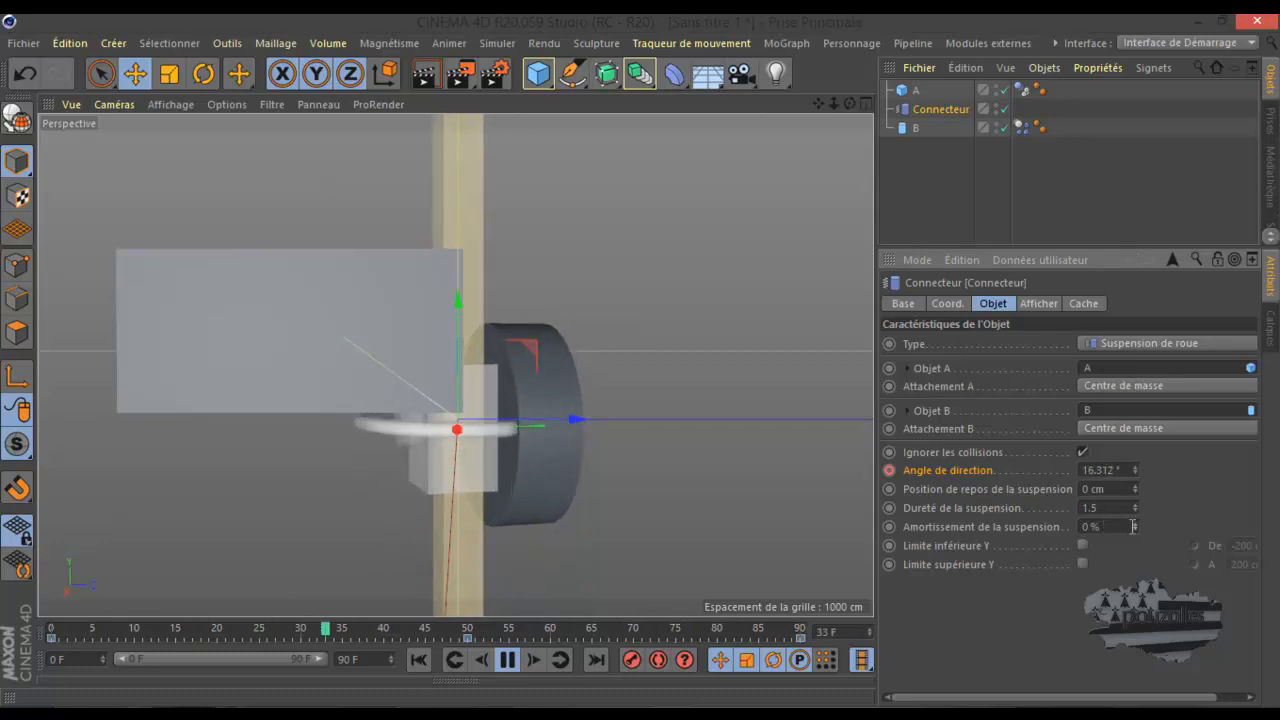
{"action": "left_click_drag", "start_coordinate": [1136, 524], "coordinate": [1136, 520]}
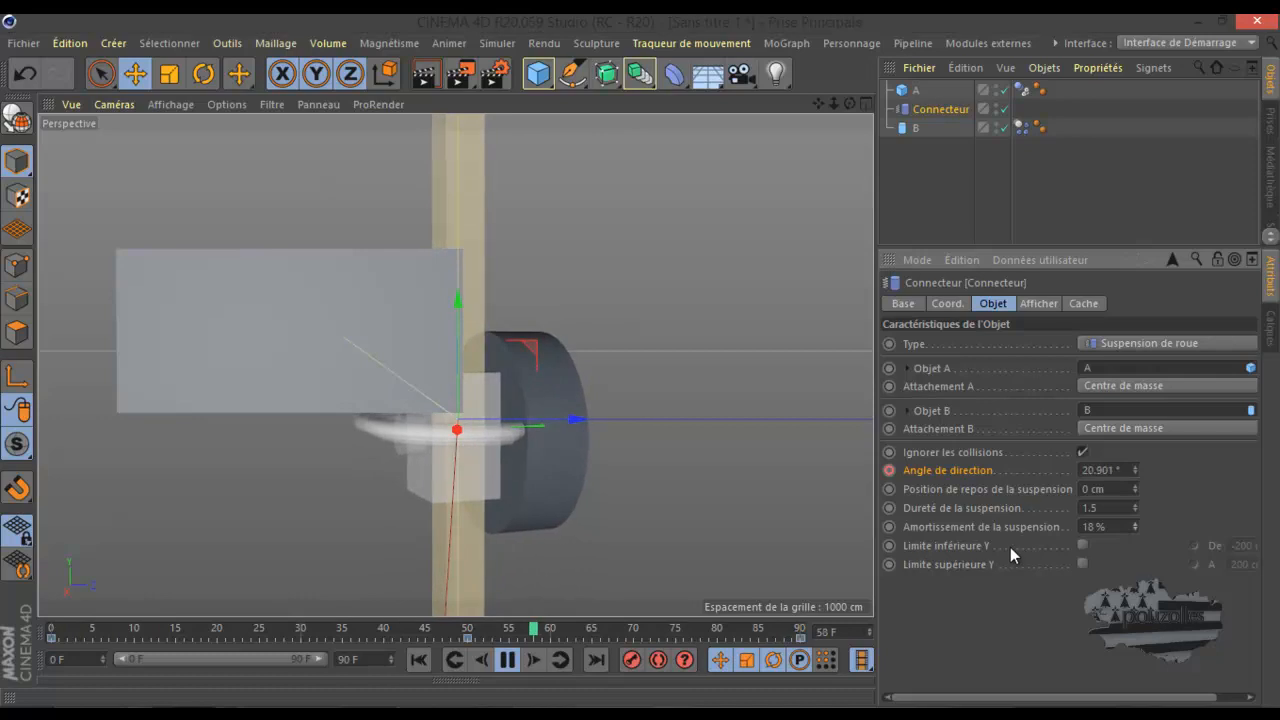
Enable Limite inférieure Y on the connector, trying Limite supérieure Y briefly and switching it off again
{"action": "left_click", "coordinate": [1083, 546]}
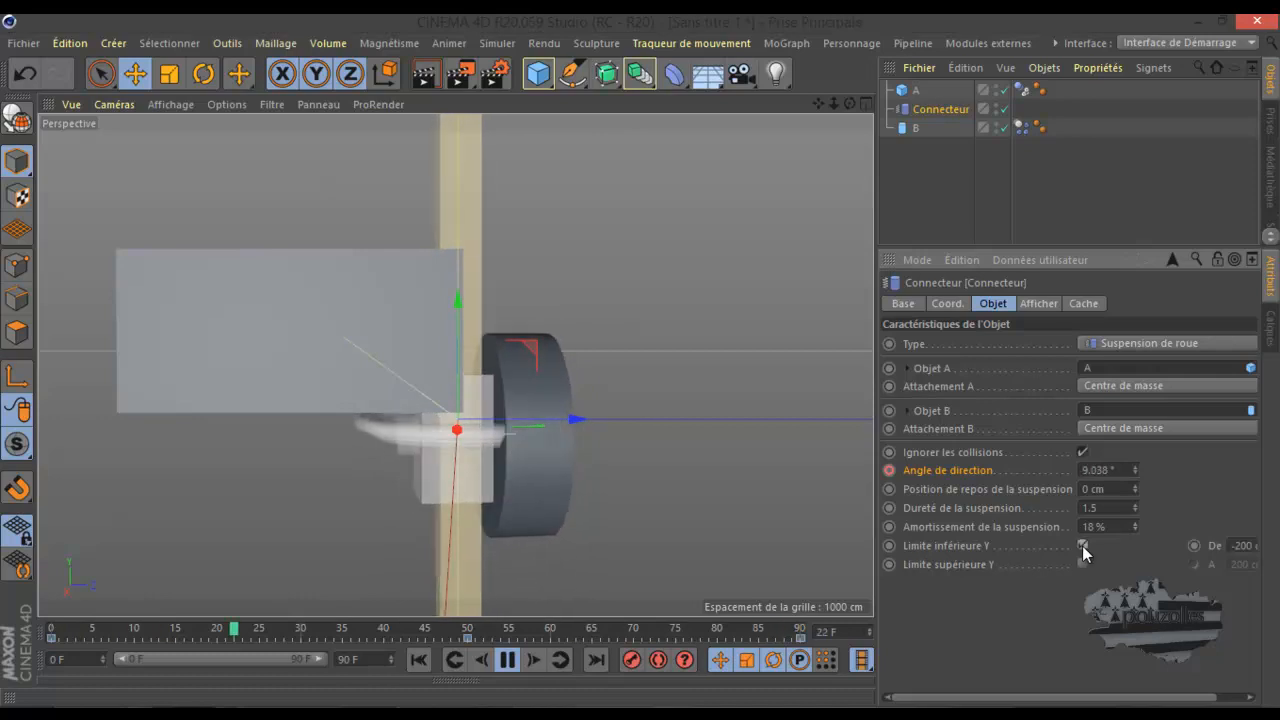
{"action": "scroll", "coordinate": [719, 474], "scroll_direction": "down", "scroll_amount": 6}
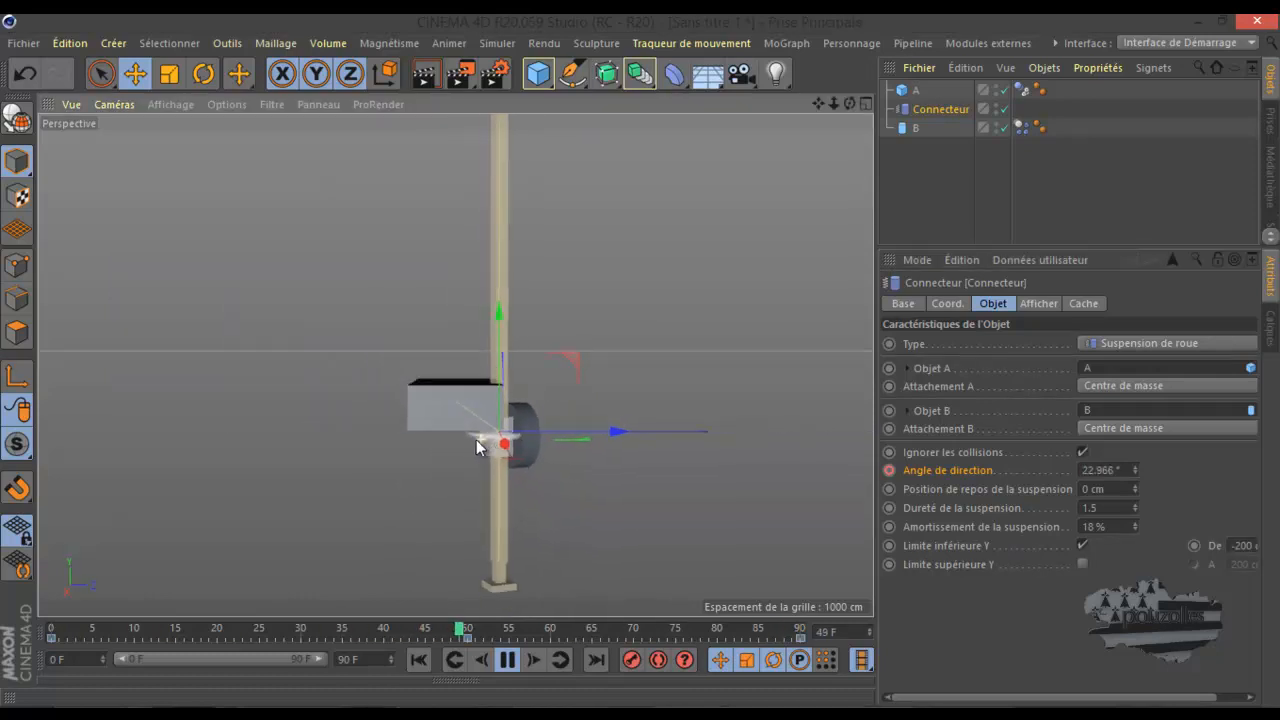
{"action": "left_click", "coordinate": [1082, 564]}
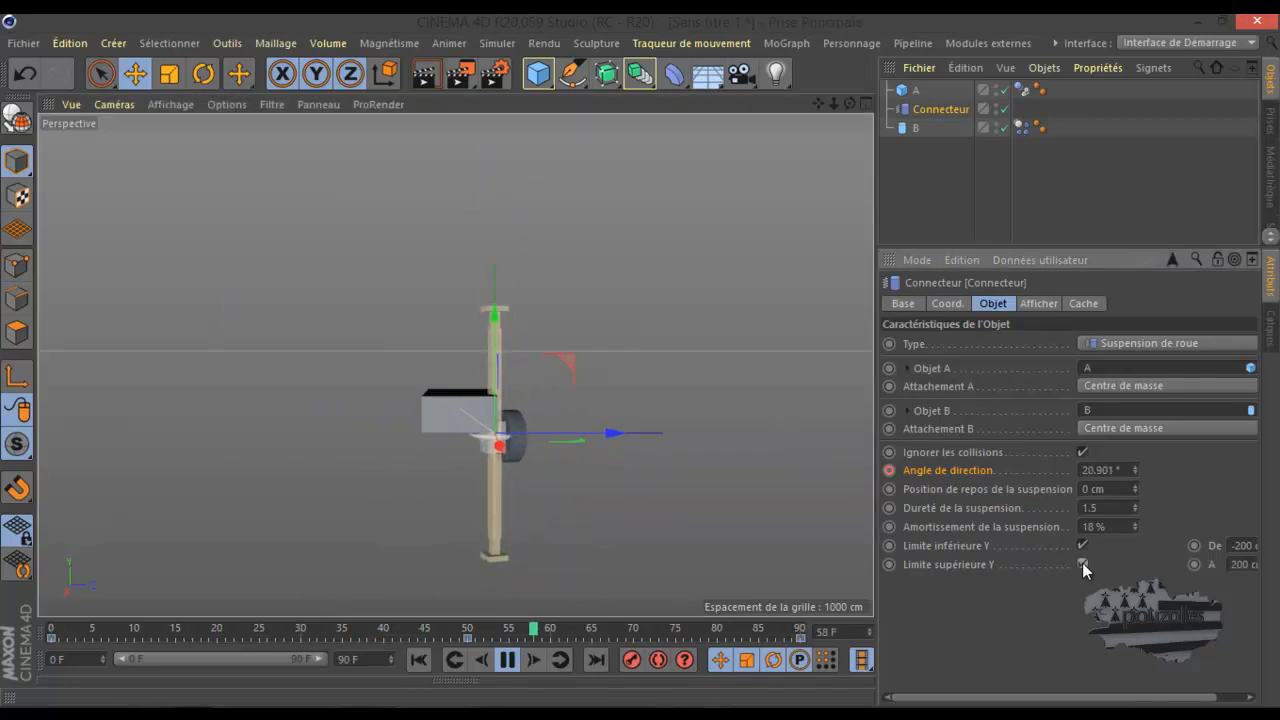
{"action": "left_click", "coordinate": [1082, 563]}
{"action": "scroll", "coordinate": [502, 564], "scroll_direction": "up", "scroll_amount": 3}
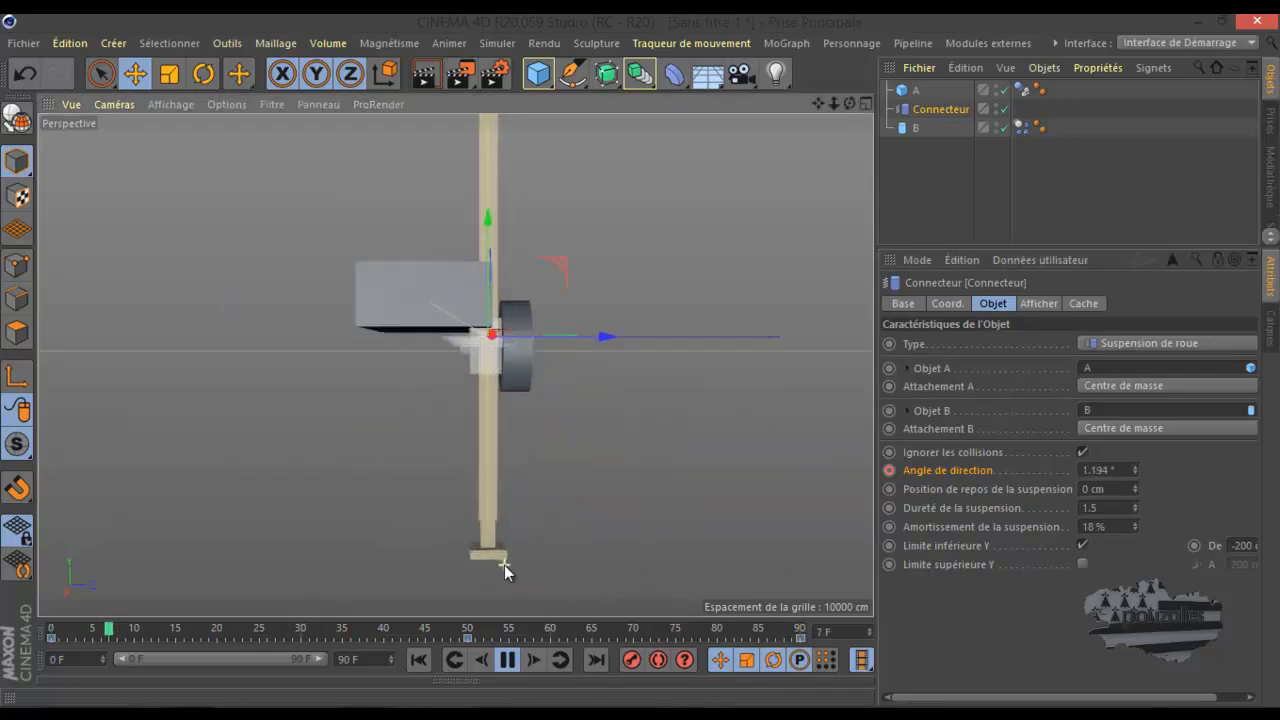
{"action": "scroll", "coordinate": [504, 565], "scroll_direction": "up", "scroll_amount": 3}
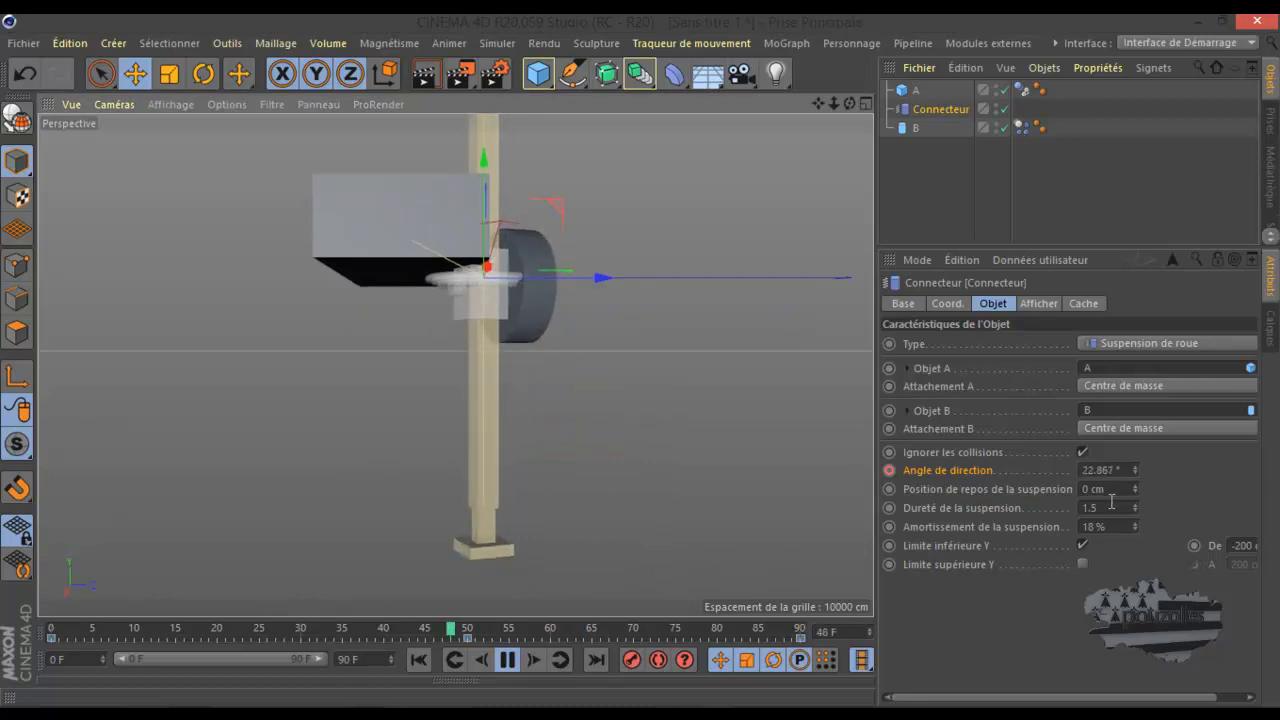
Set the suspension's Amortissement to 48 % and its rest position to -98 cm
{"action": "left_click_drag", "start_coordinate": [1134, 524], "coordinate": [1135, 519]}
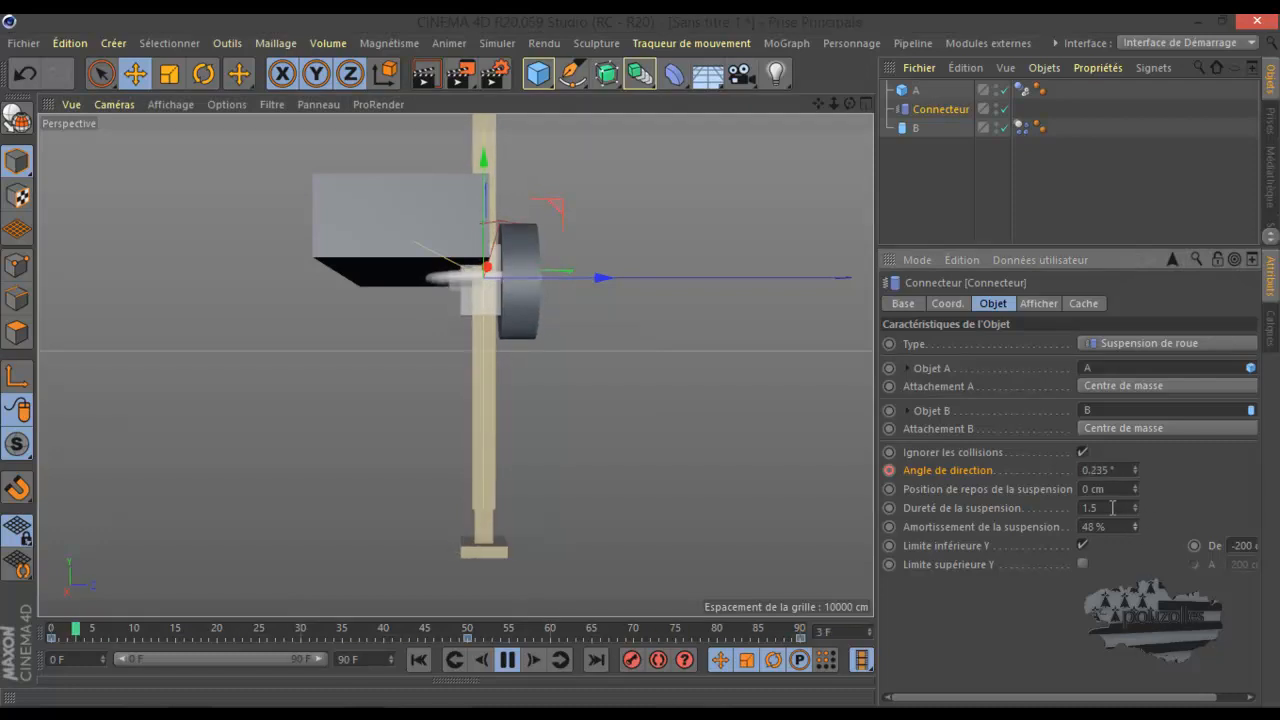
{"action": "left_click_drag", "start_coordinate": [1134, 490], "coordinate": [1135, 484]}
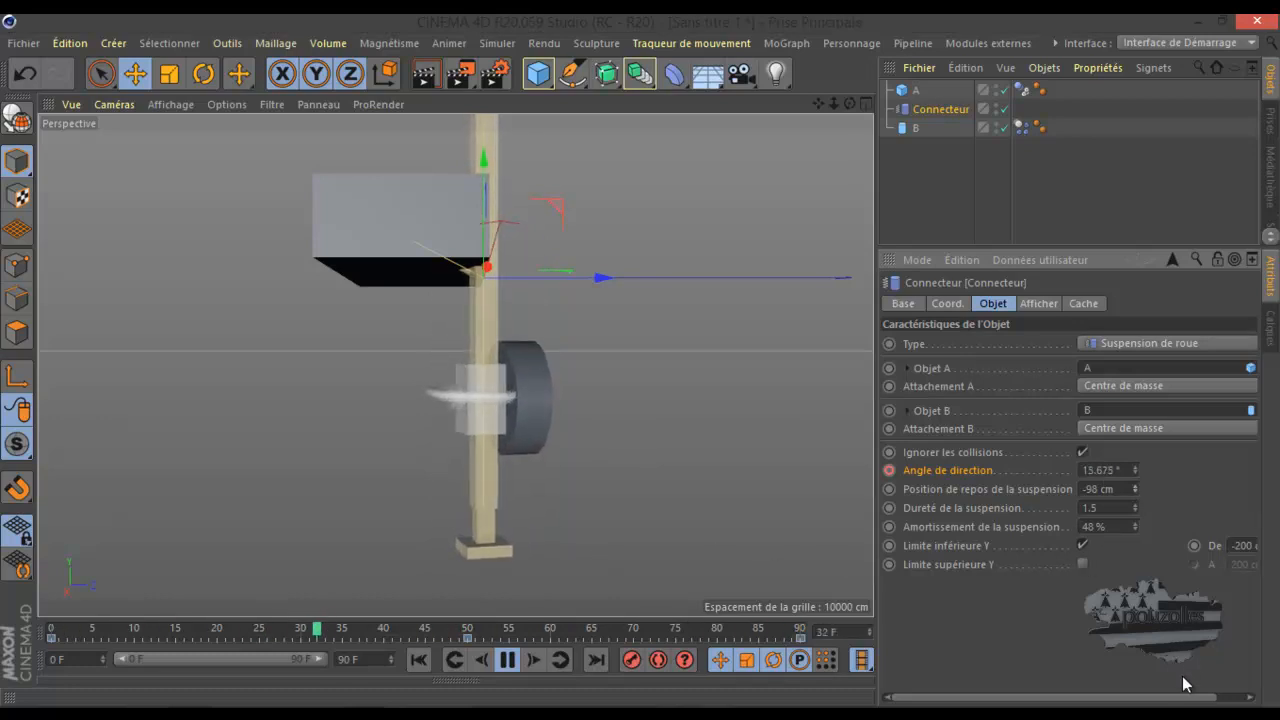
Set the lower Y limit to -65 cm and the suspension's rest position to 8 cm
{"action": "left_click_drag", "start_coordinate": [1185, 700], "coordinate": [1215, 700]}
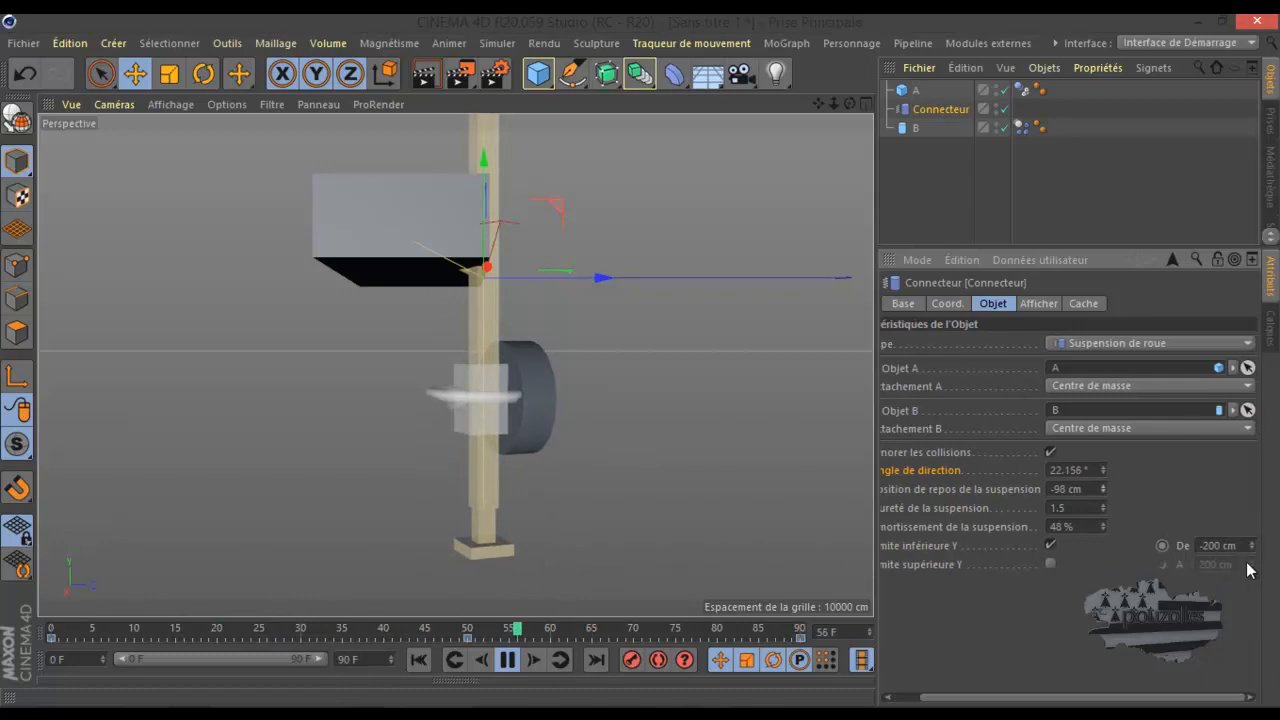
{"action": "left_click_drag", "start_coordinate": [1250, 547], "coordinate": [1258, 545]}
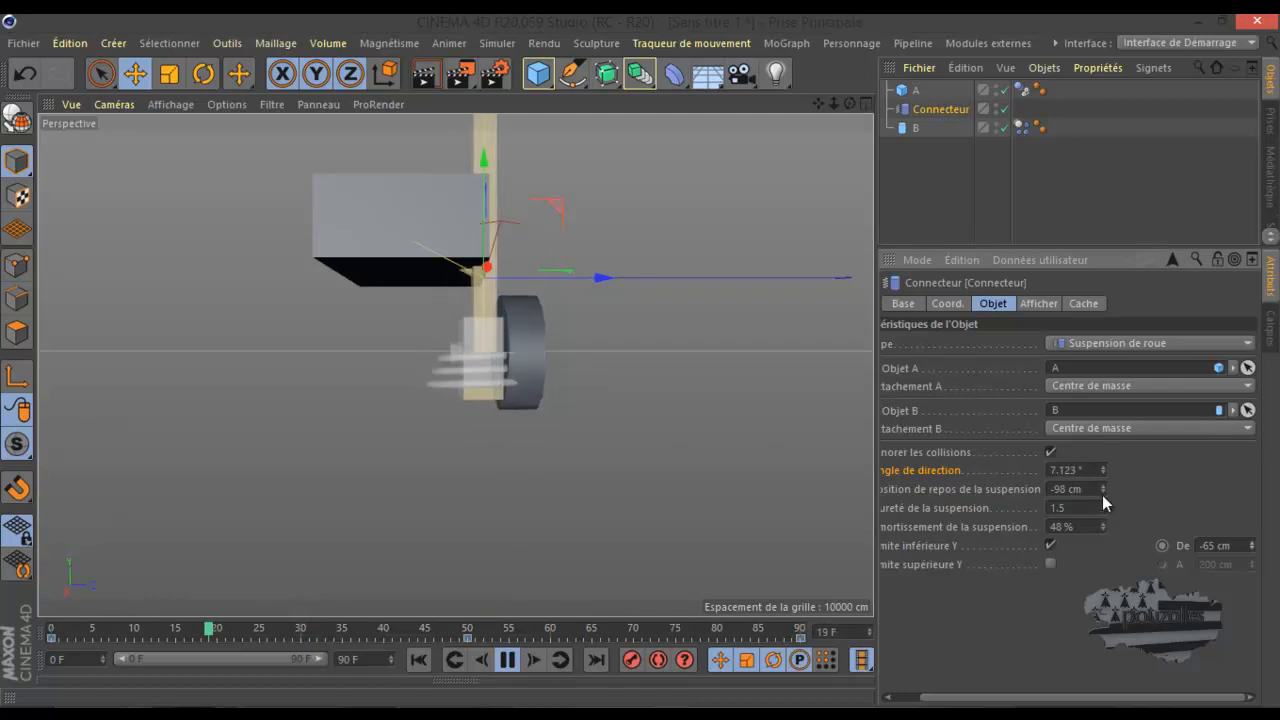
{"action": "mouse_move", "coordinate": [1102, 495]}
{"action": "left_mouse_down"}
{"action": "mouse_move", "coordinate": [1107, 483]}
{"action": "mouse_move", "coordinate": [1102, 497]}
{"action": "left_mouse_up"}
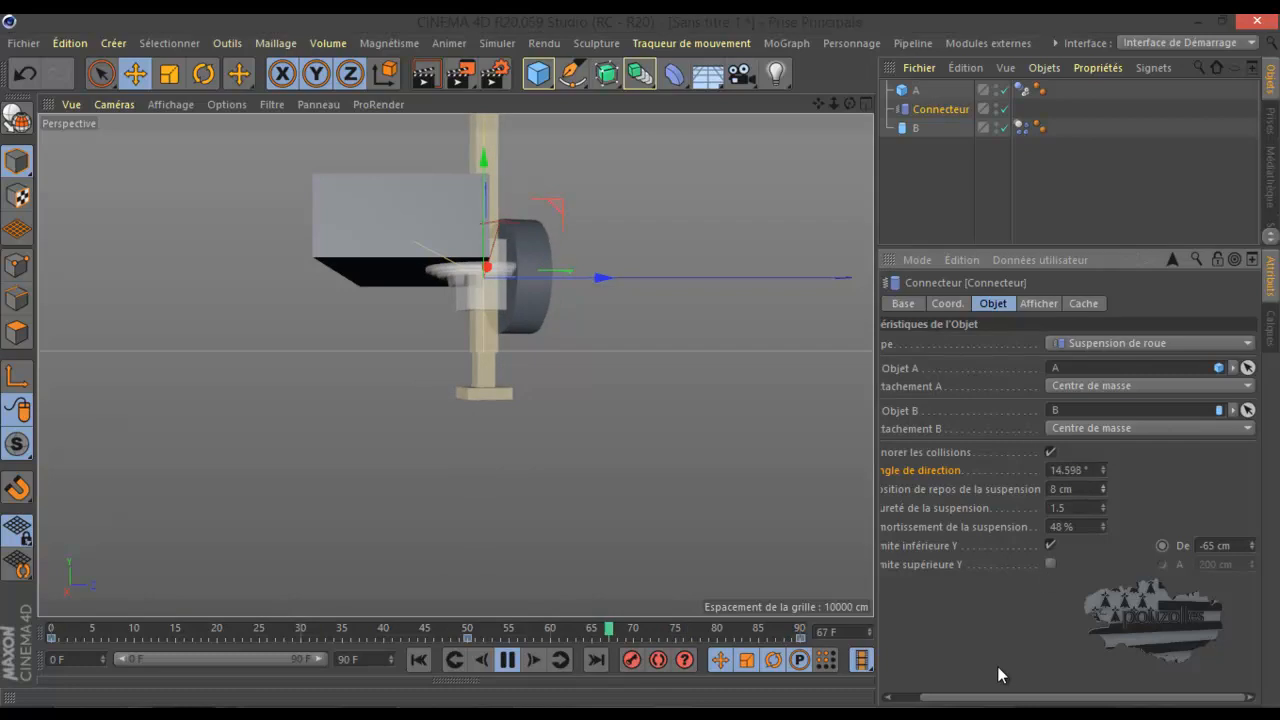
Drop the Dureté de la suspension to 0 to test the lower stop, and set it to 0.3
{"action": "left_click_drag", "start_coordinate": [1105, 501], "coordinate": [1102, 523]}
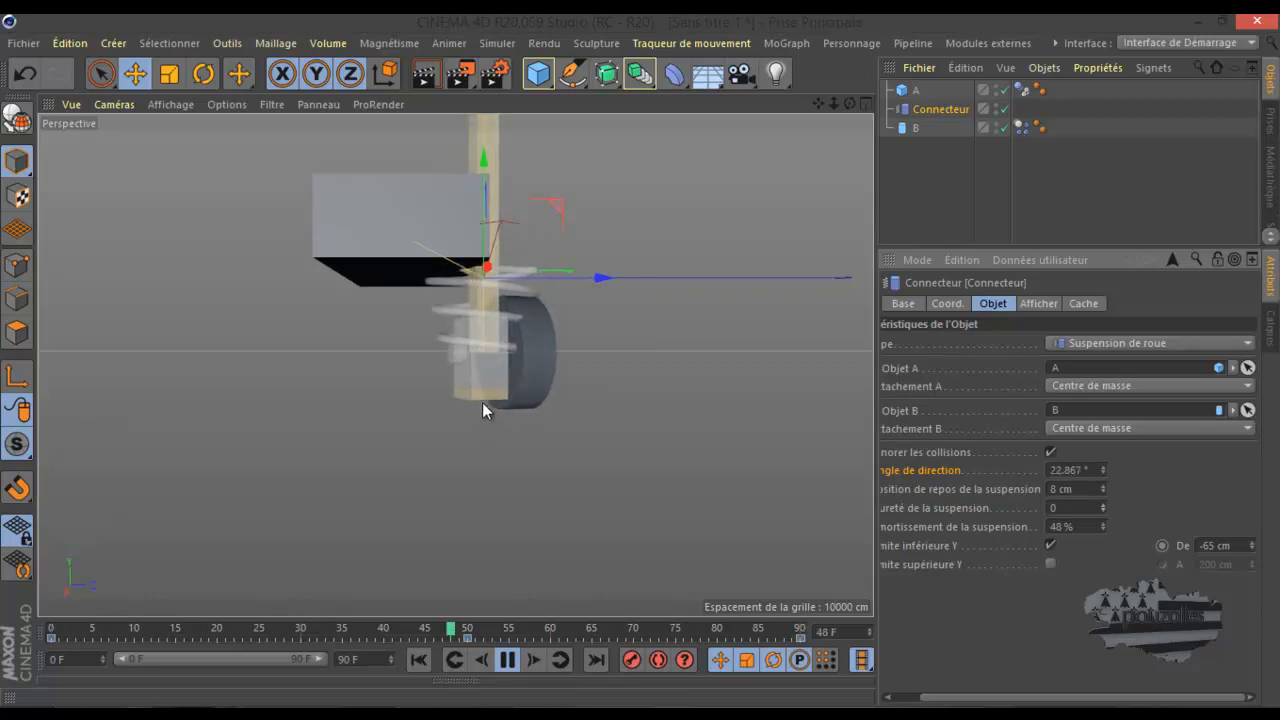
{"action": "double_click", "coordinate": [1066, 506]}
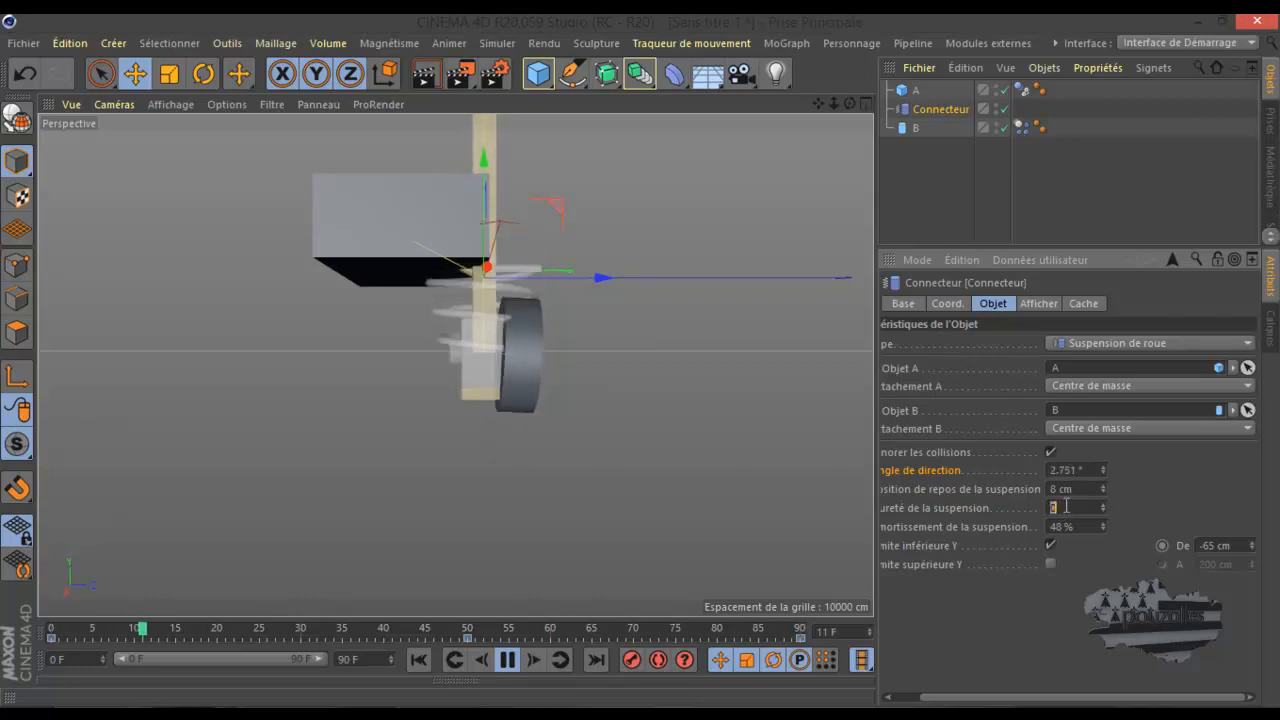
{"action": "type", "text": "0.3"}
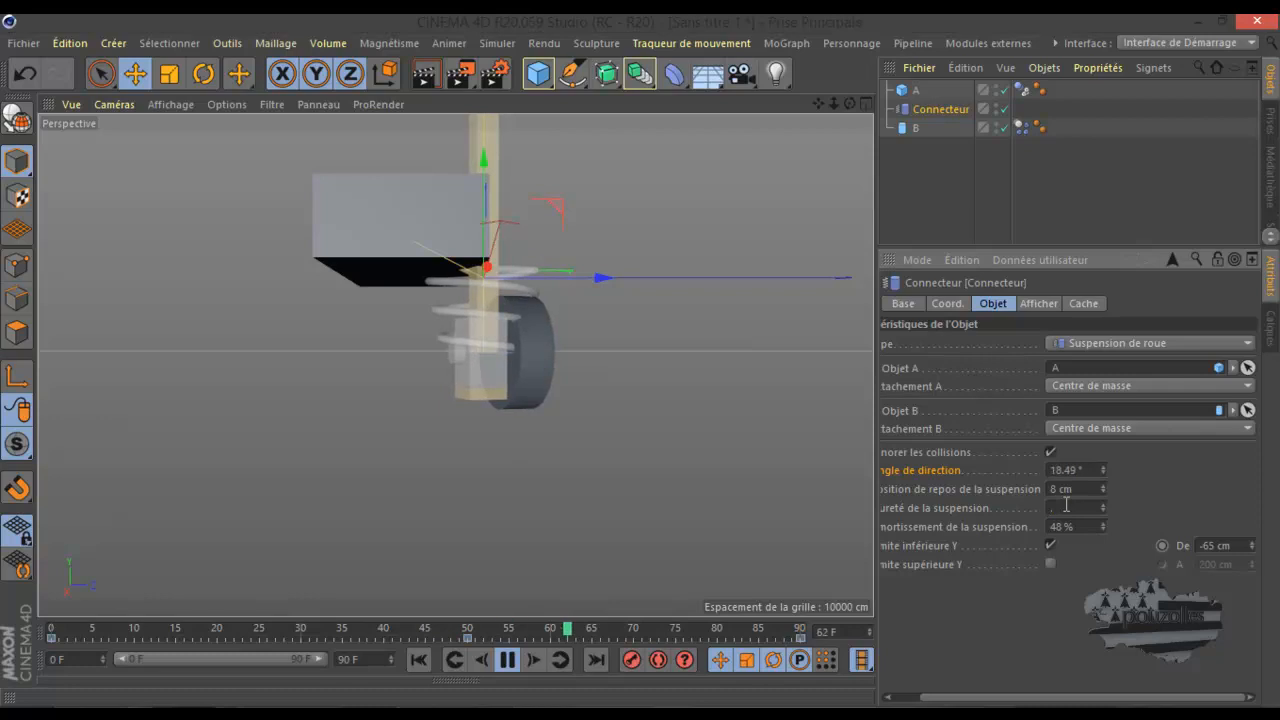
{"action": "key", "text": "Return"}
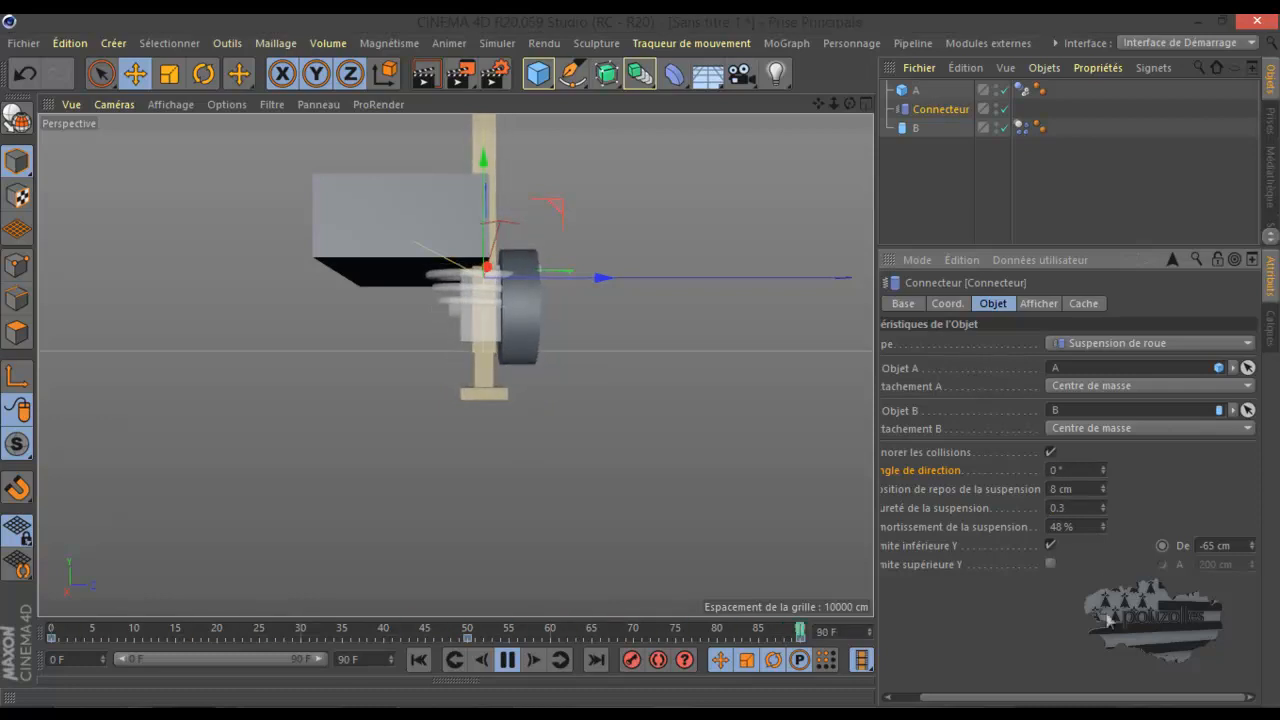
Raise the lower Y limit to -3 cm, and disable Limite inférieure Y
{"action": "left_click", "coordinate": [1251, 548]}
{"action": "left_click_drag", "start_coordinate": [1253, 553], "coordinate": [1253, 553]}
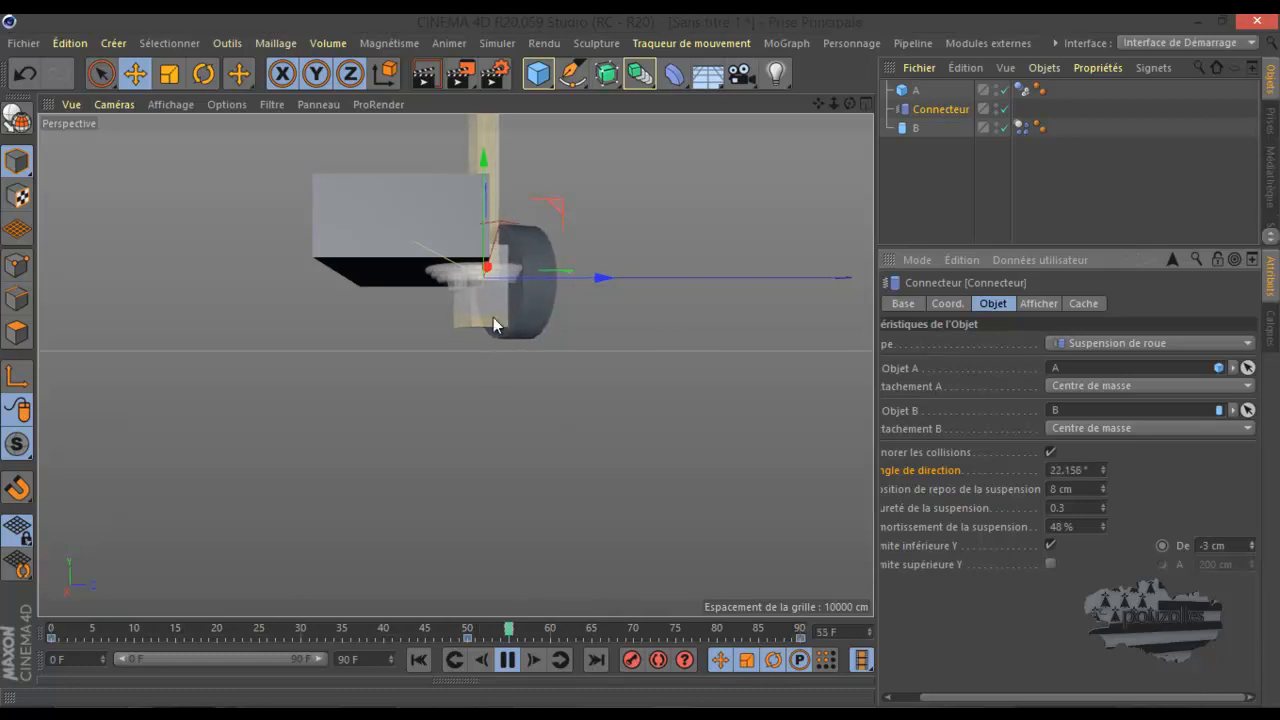
{"action": "left_click", "coordinate": [1049, 545]}
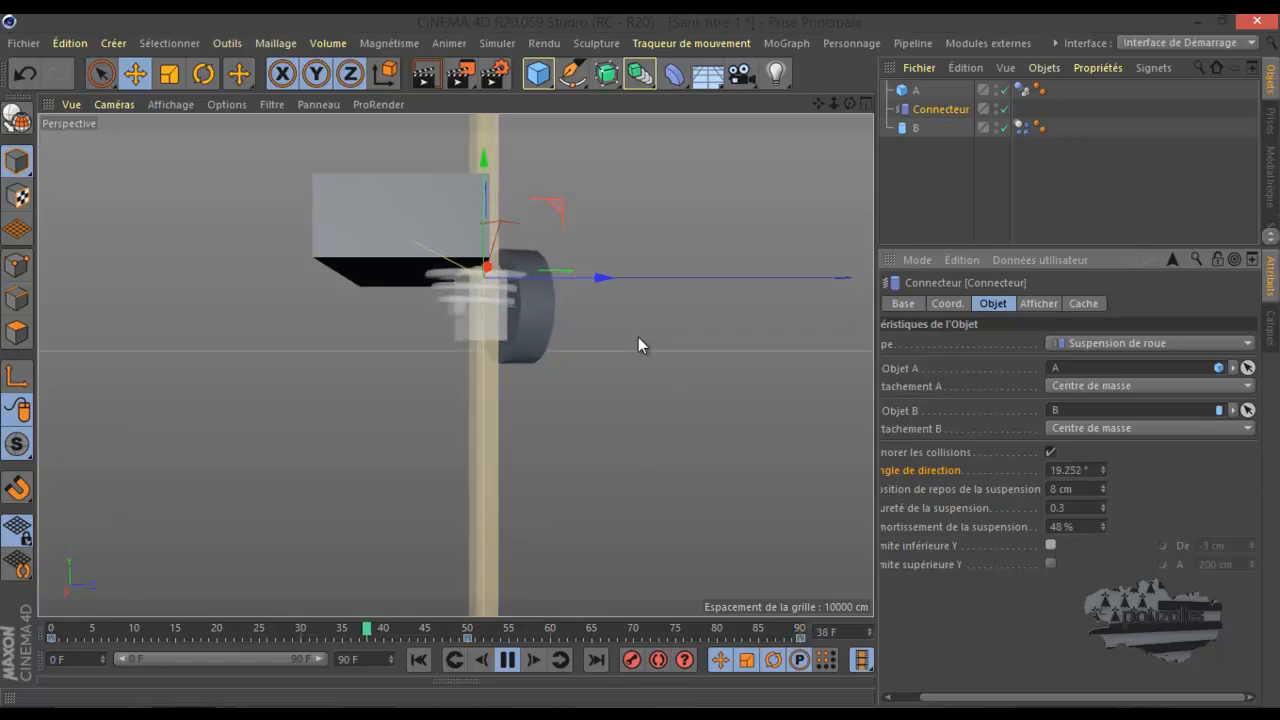
Stop the simulation and examine the connector's Attachement A modes and its display options
{"action": "left_click_drag", "start_coordinate": [1014, 698], "coordinate": [946, 704]}
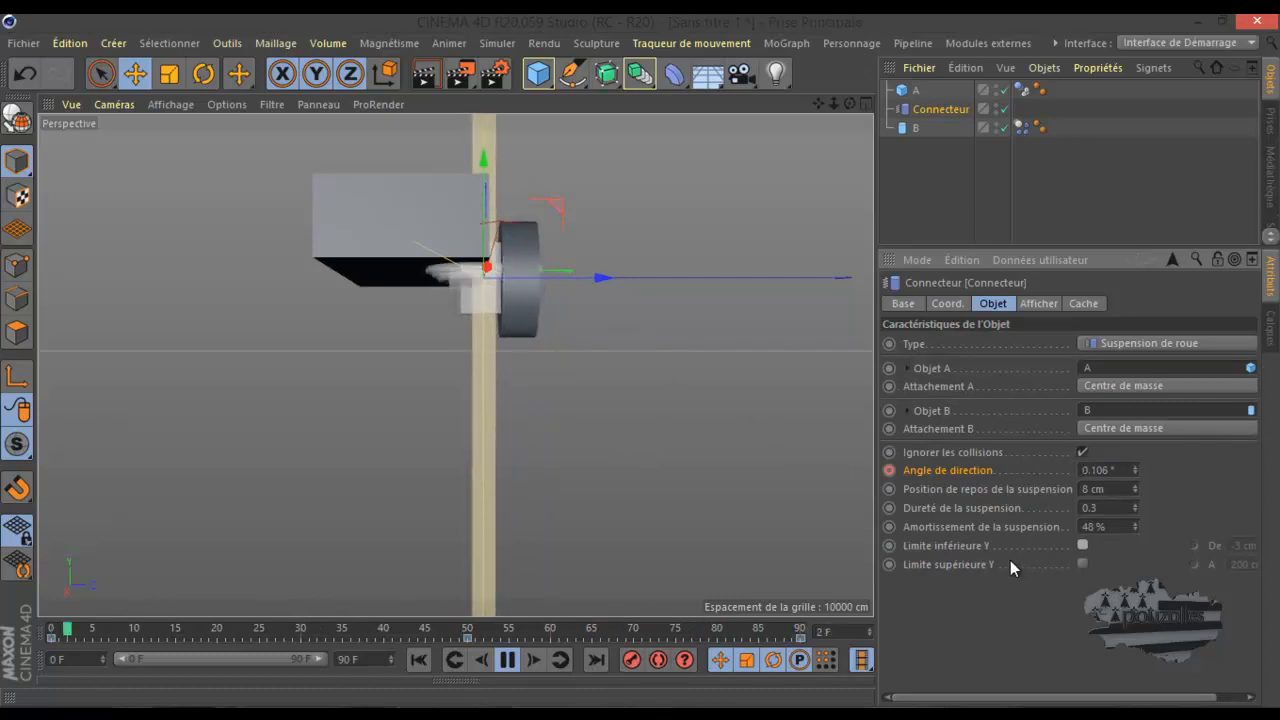
{"action": "left_click", "coordinate": [508, 658]}
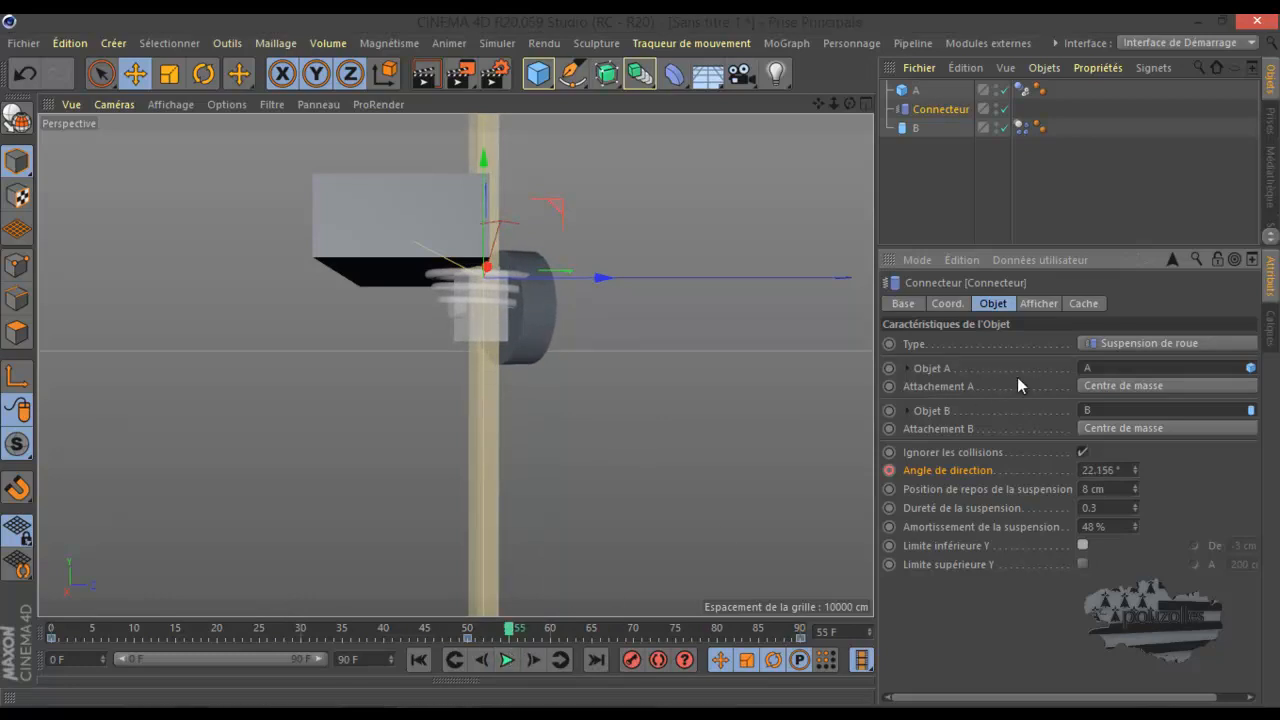
{"action": "left_click", "coordinate": [1126, 388]}
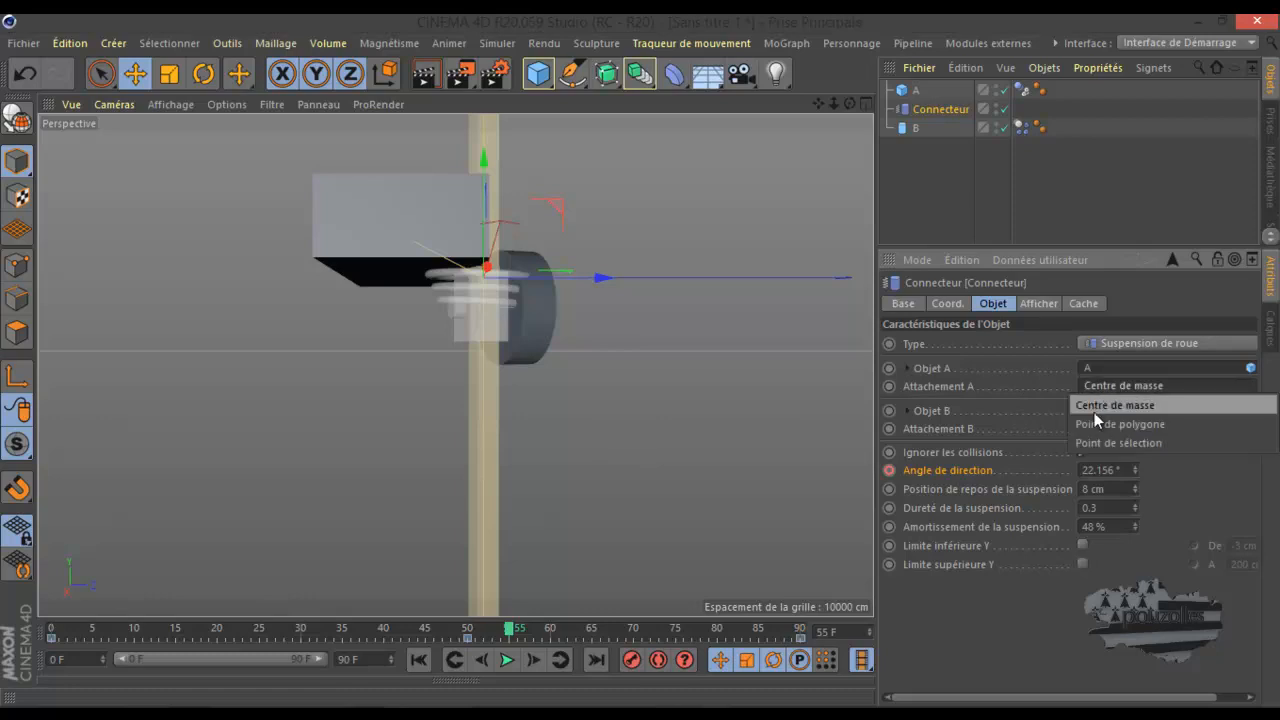
{"action": "left_click", "coordinate": [1176, 517]}
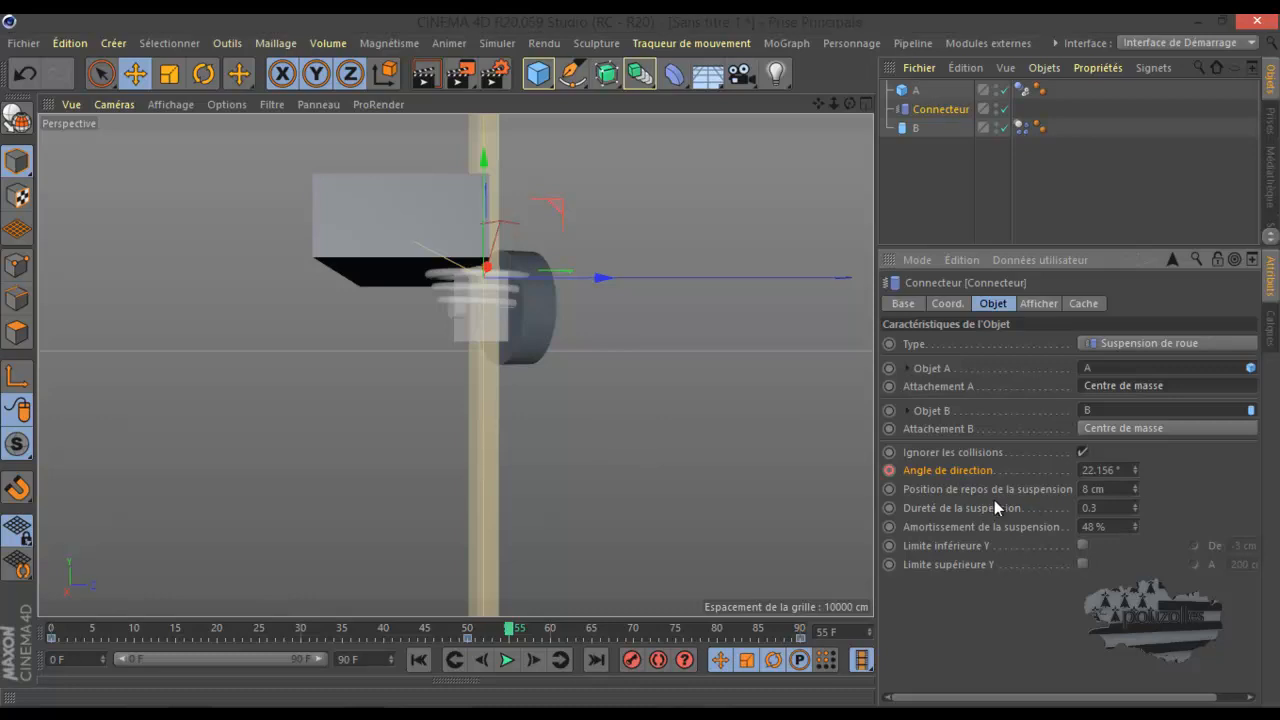
{"action": "left_click", "coordinate": [1037, 304]}
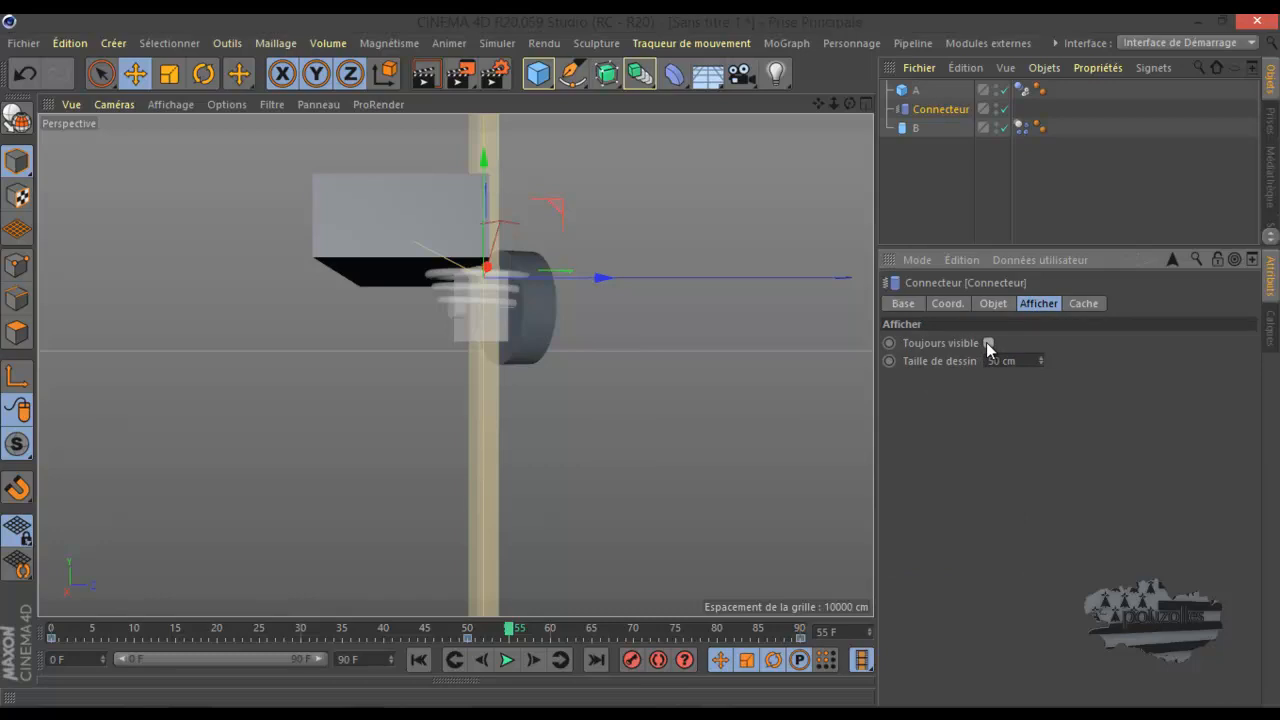
Deselect the connector, return the animation to frame 0 and advance it to frame 1
{"action": "left_click", "coordinate": [936, 197]}
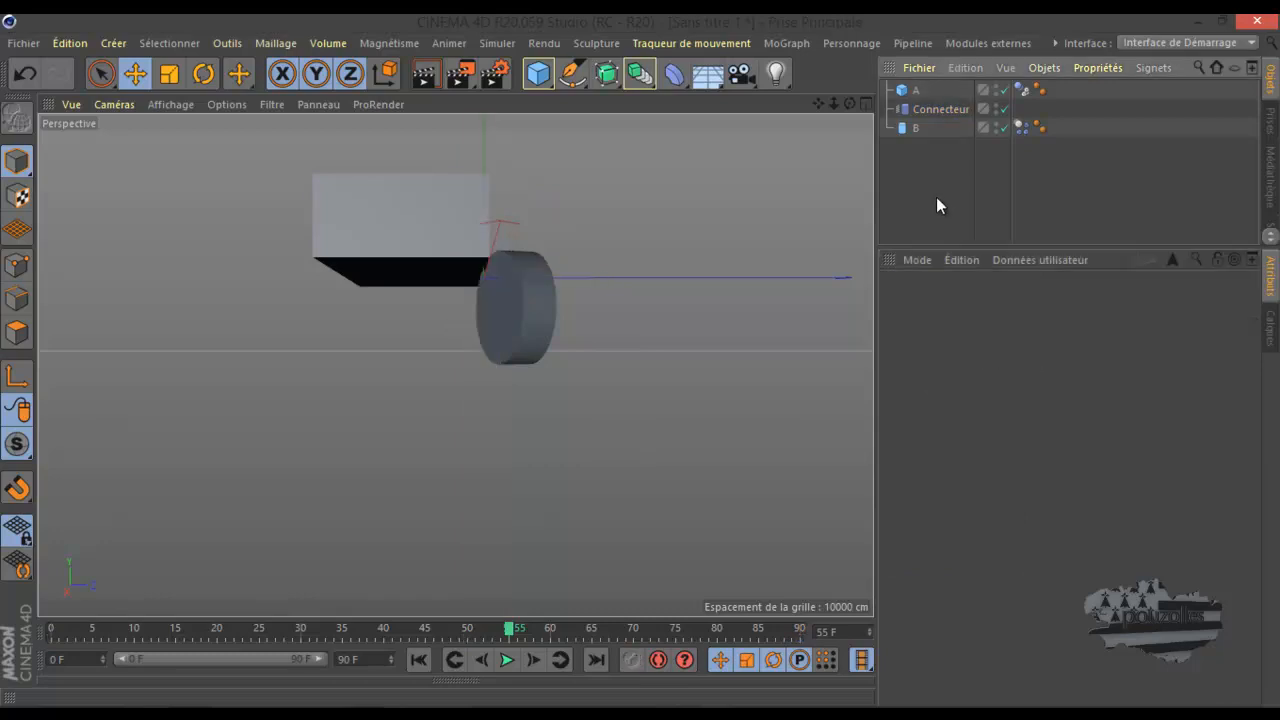
{"action": "left_click", "coordinate": [419, 659]}
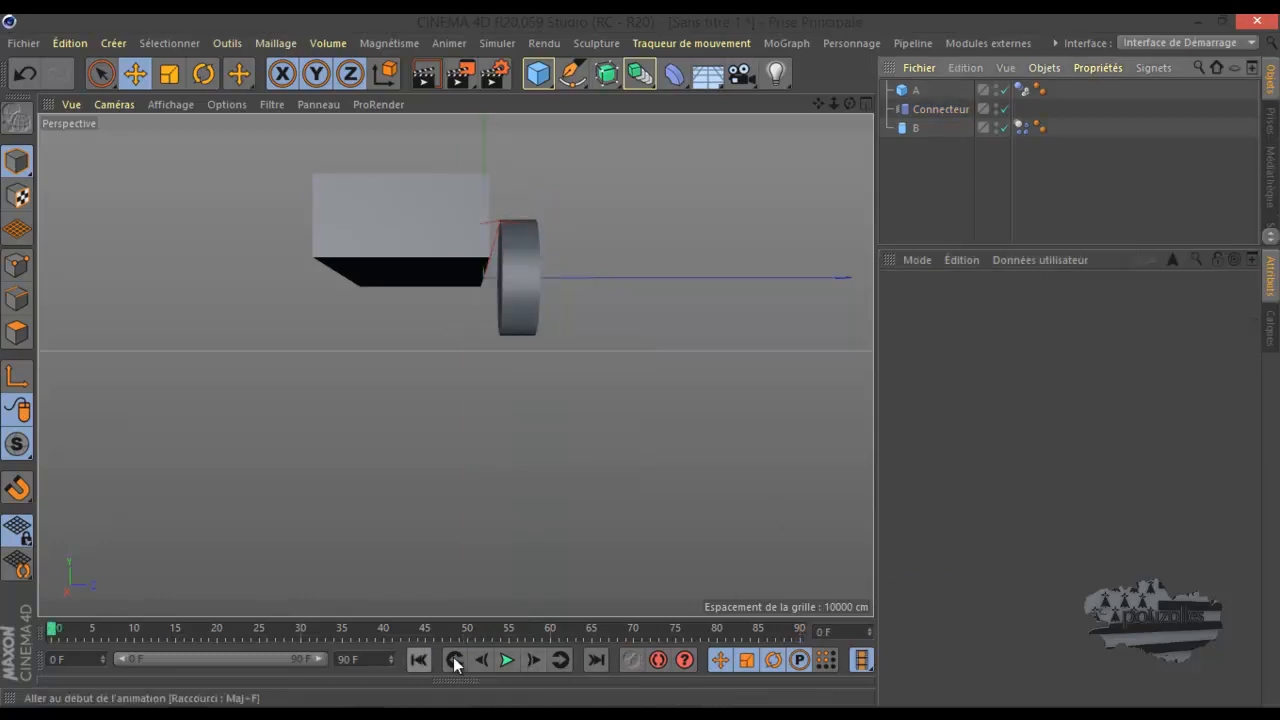
{"action": "left_click", "coordinate": [533, 659]}
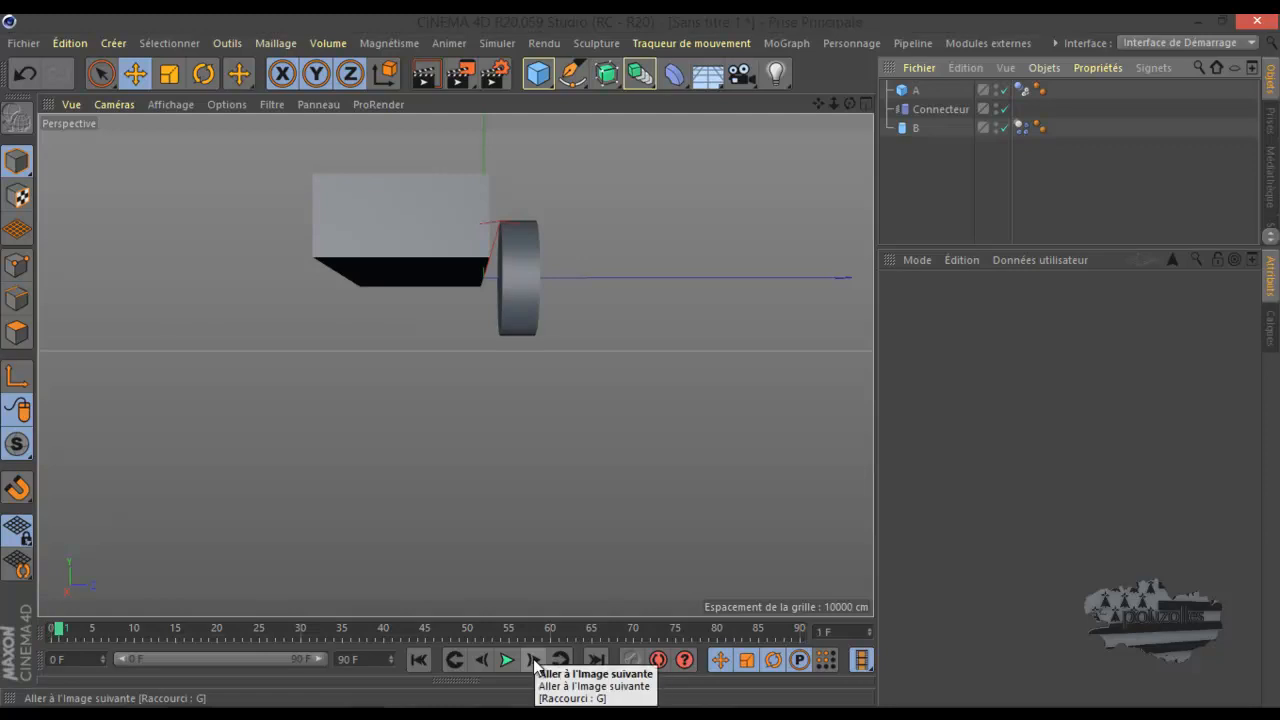
Play the wheel-suspension simulation with the connector deselected, stop it and return to frame 0
{"action": "left_click", "coordinate": [507, 660]}
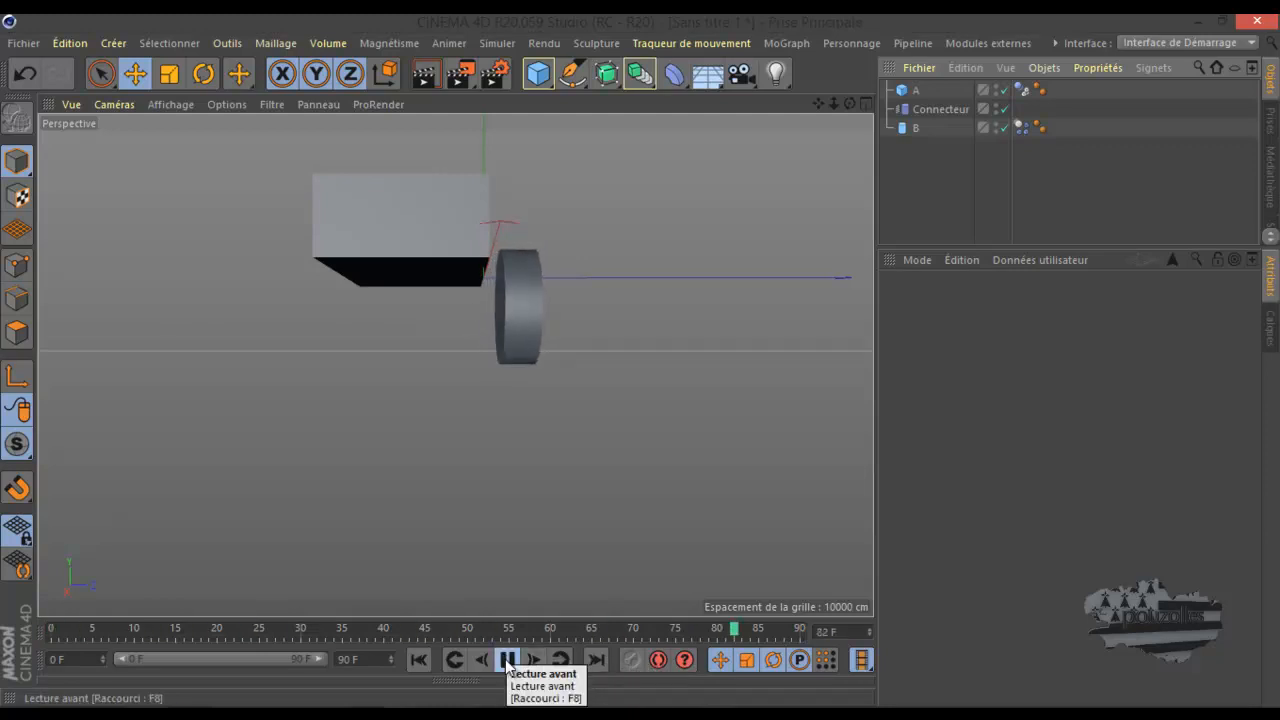
{"action": "left_click", "coordinate": [507, 660]}
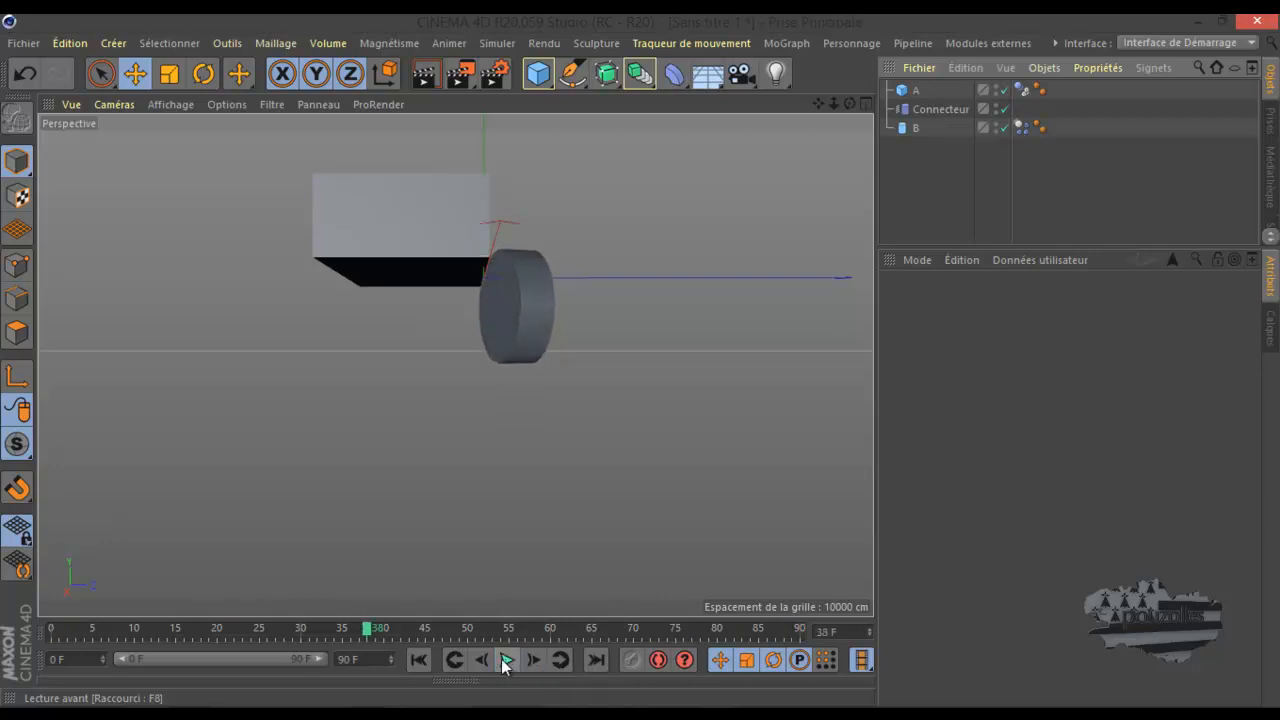
{"action": "left_click", "coordinate": [419, 661]}
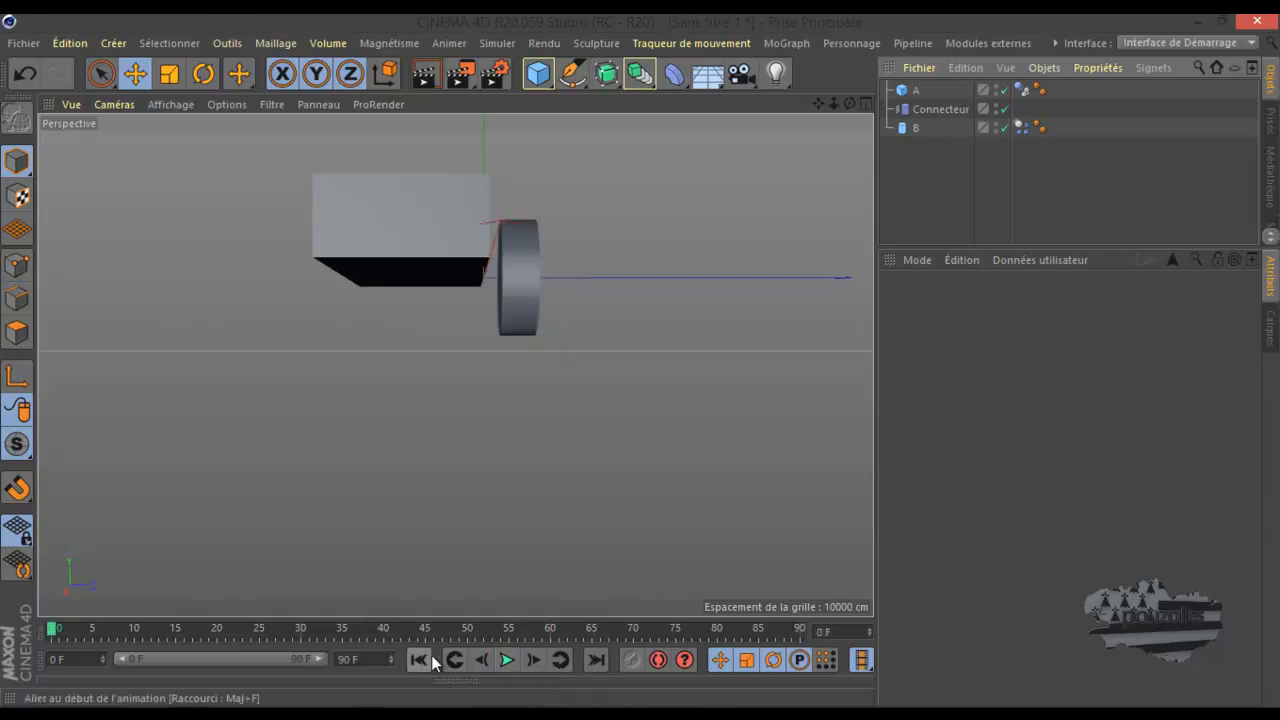
Turn on Toujours visible for the connector and reduce its Taille de dessin to 28 cm
{"action": "left_click", "coordinate": [945, 108]}
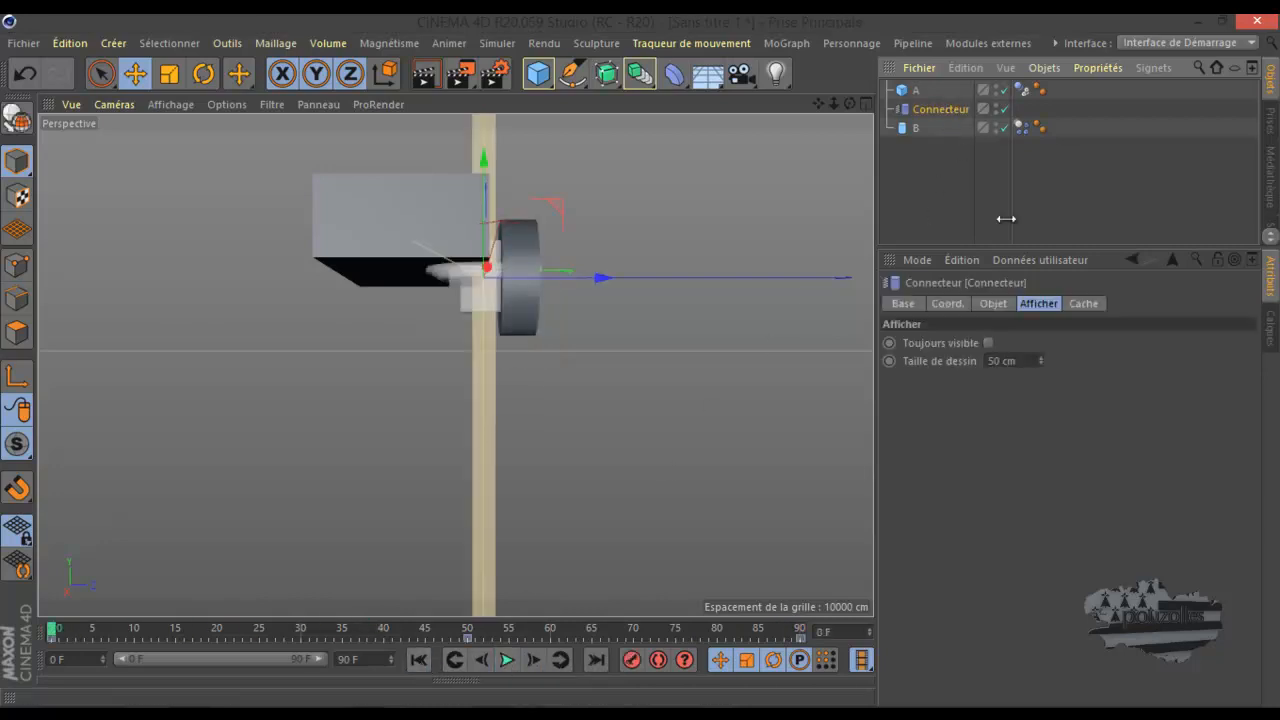
{"action": "left_click", "coordinate": [988, 343]}
{"action": "mouse_move", "coordinate": [1039, 361]}
{"action": "left_mouse_down"}
{"action": "mouse_move", "coordinate": [1046, 325]}
{"action": "mouse_move", "coordinate": [1040, 403]}
{"action": "mouse_move", "coordinate": [1041, 360]}
{"action": "left_mouse_up"}
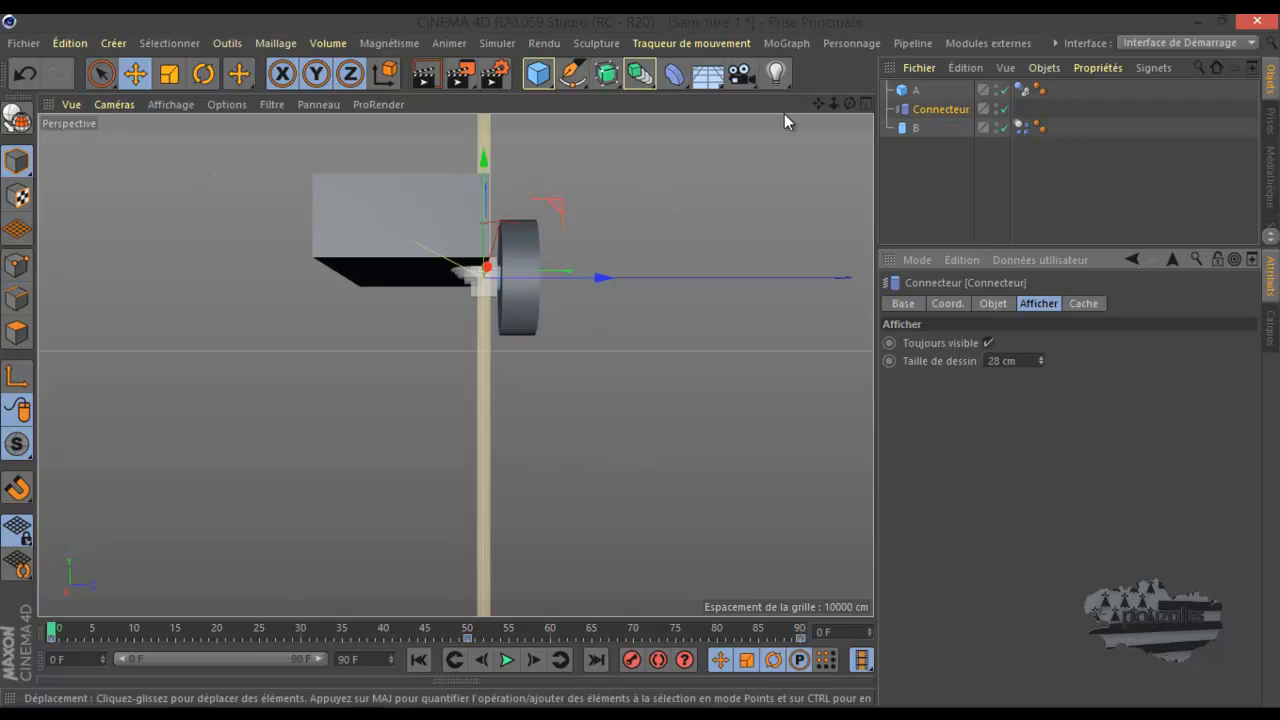
{"action": "left_click_drag", "start_coordinate": [812, 100], "coordinate": [667, 181]}
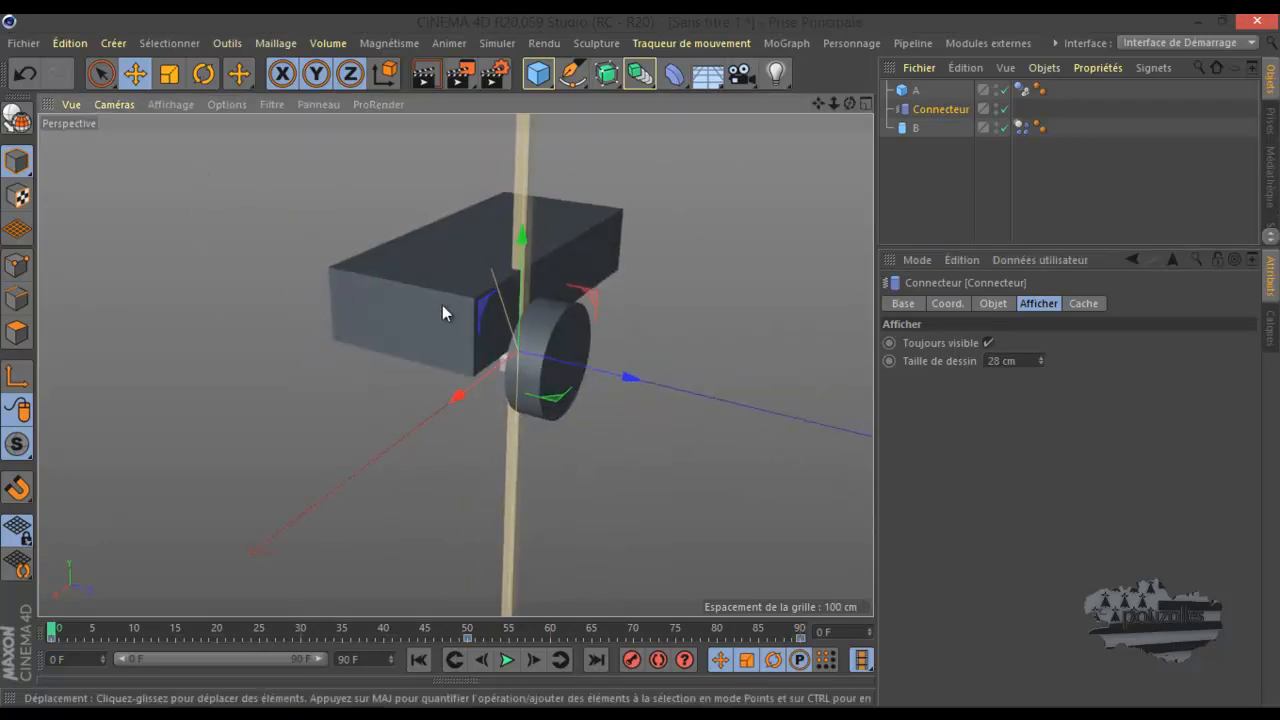
{"action": "scroll", "coordinate": [348, 406], "scroll_direction": "down", "scroll_amount": 4}
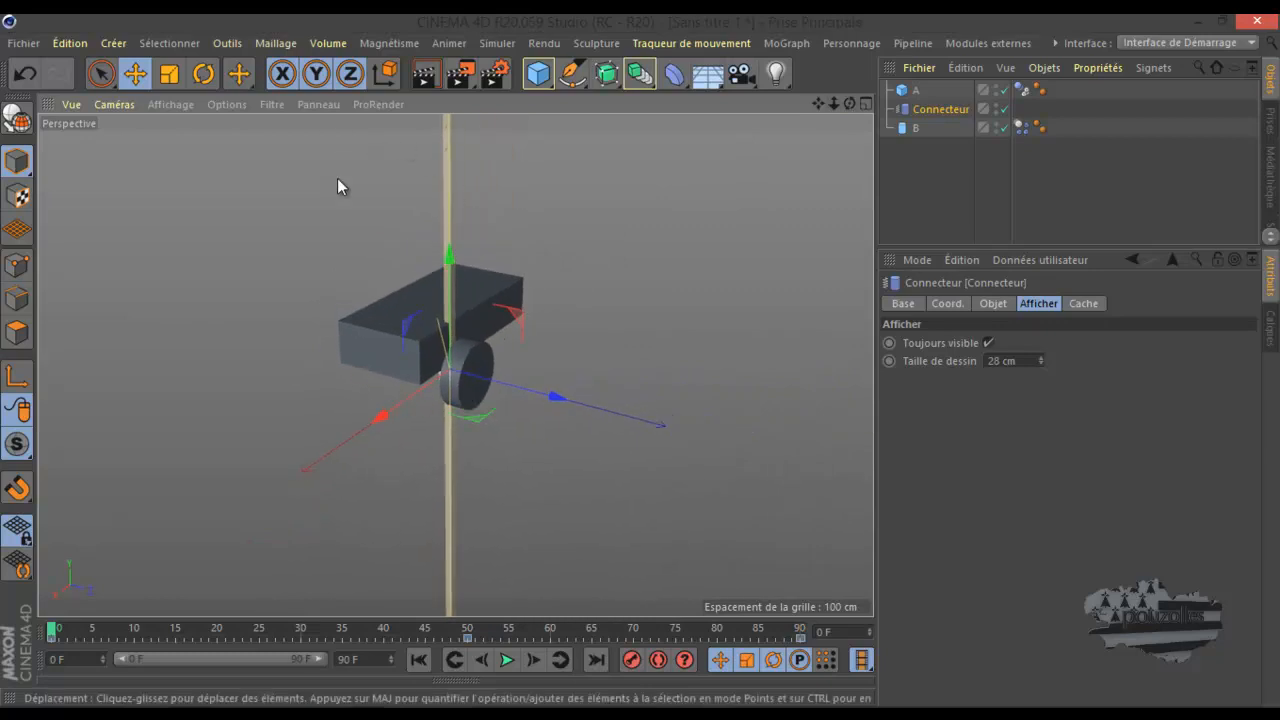
{"action": "scroll", "coordinate": [370, 277], "scroll_direction": "down", "scroll_amount": 2}
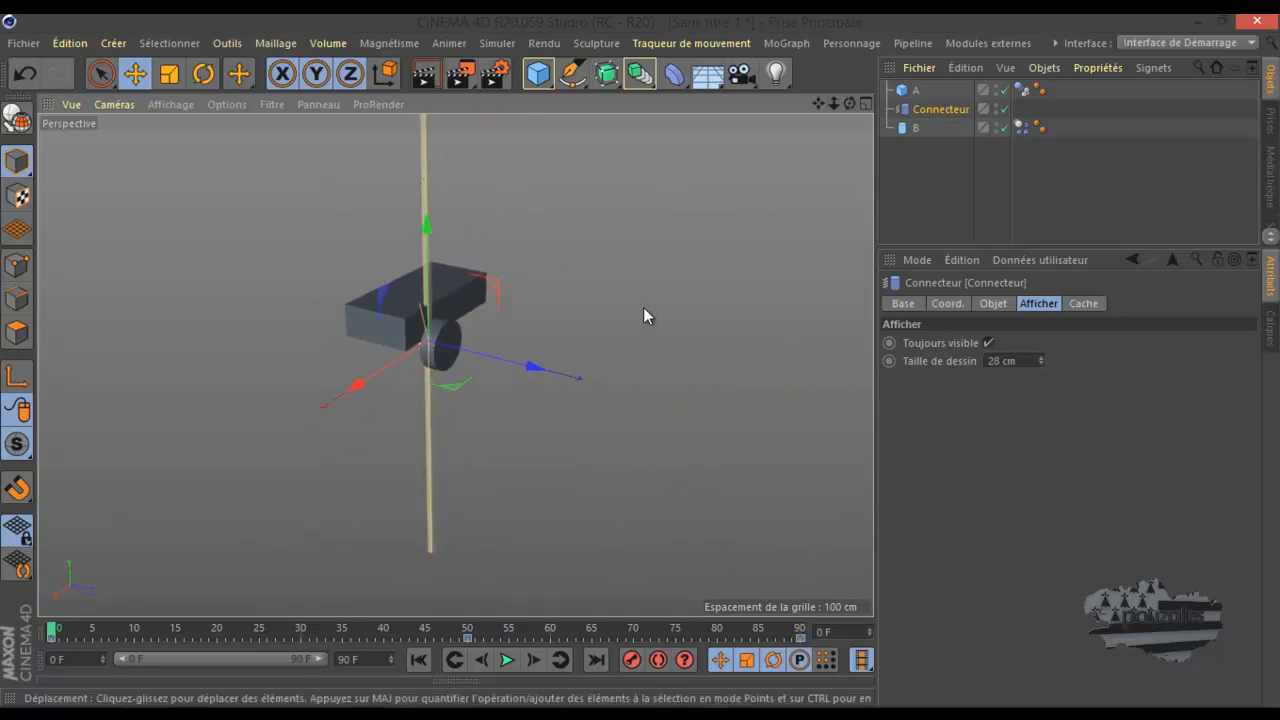
Turn off Toujours visible, deselect the connector to check its display, and reselect it to turn the option back on
{"action": "left_click", "coordinate": [989, 342]}
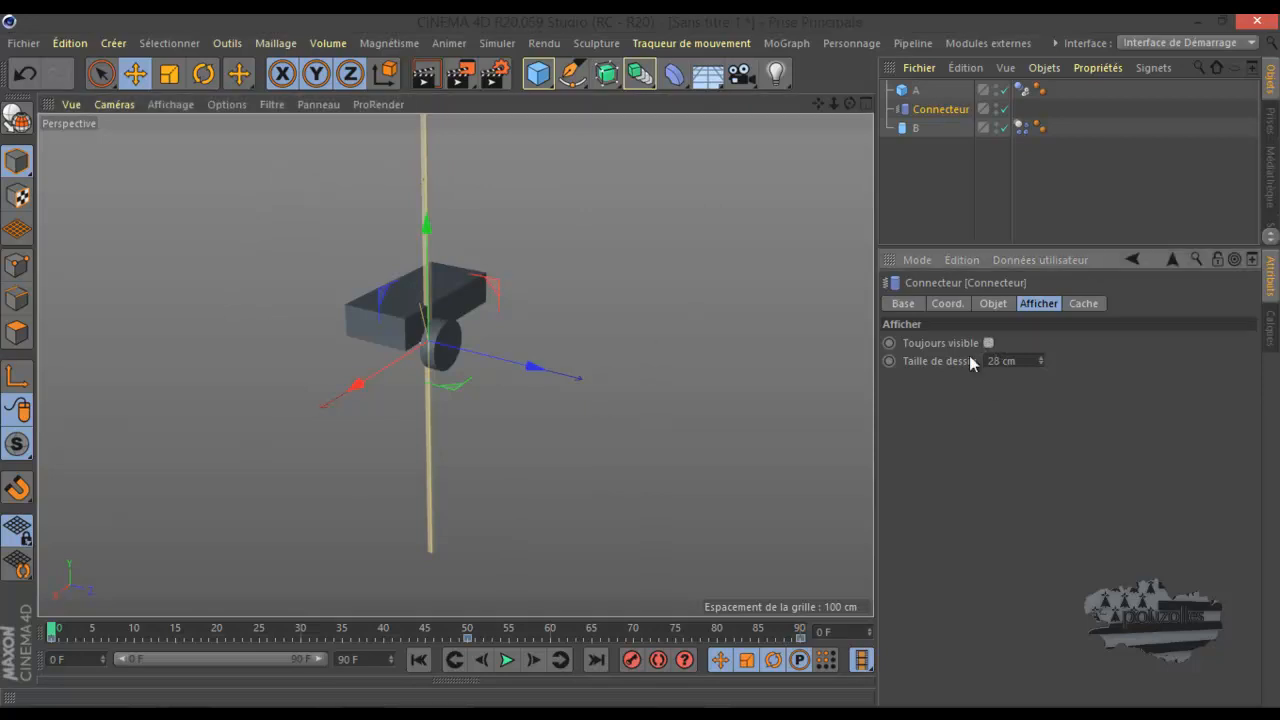
{"action": "left_click", "coordinate": [944, 207]}
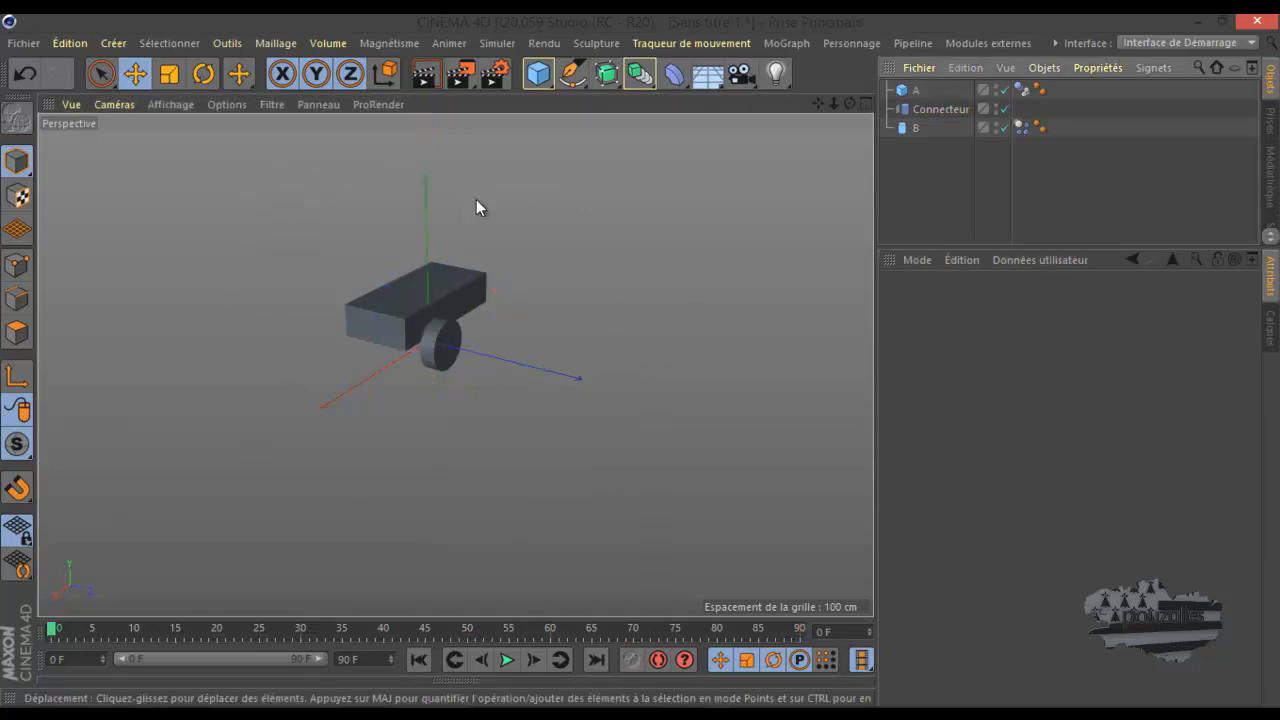
{"action": "left_click", "coordinate": [933, 110]}
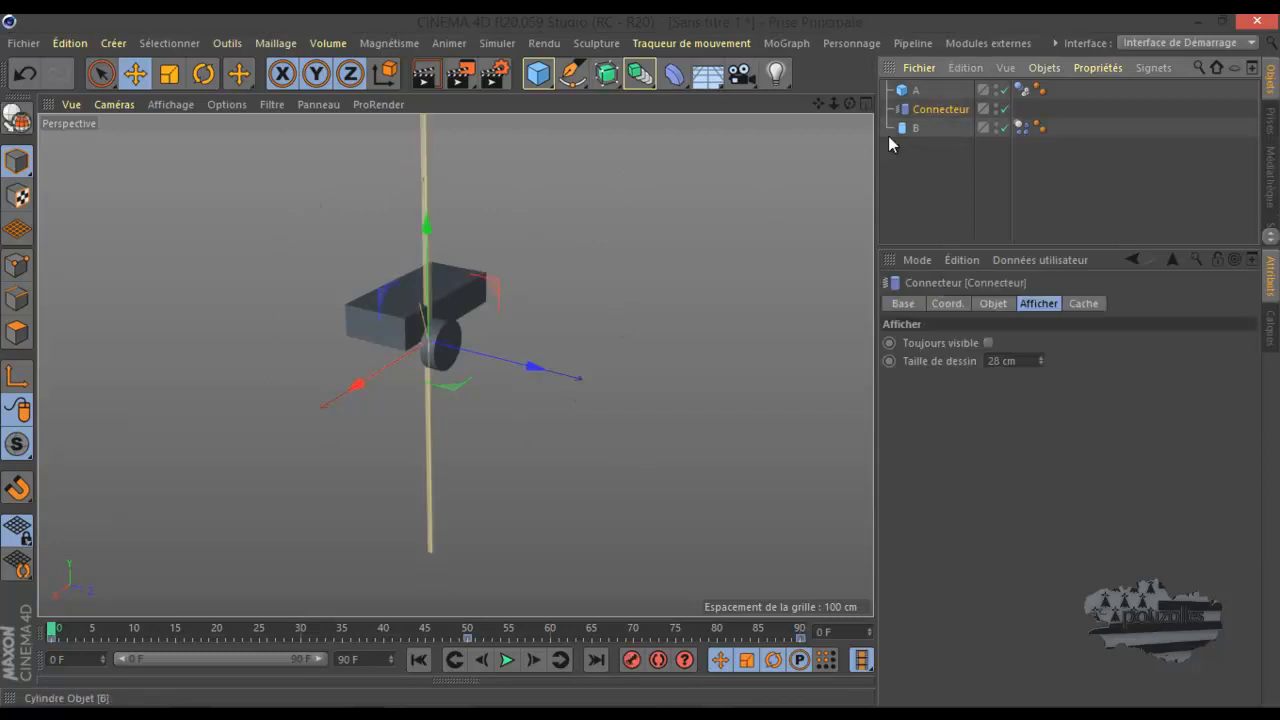
{"action": "left_click", "coordinate": [990, 343]}
Review the connector's cache options and change its type from Suspension de roue to Fixe
{"action": "left_click", "coordinate": [1089, 304]}
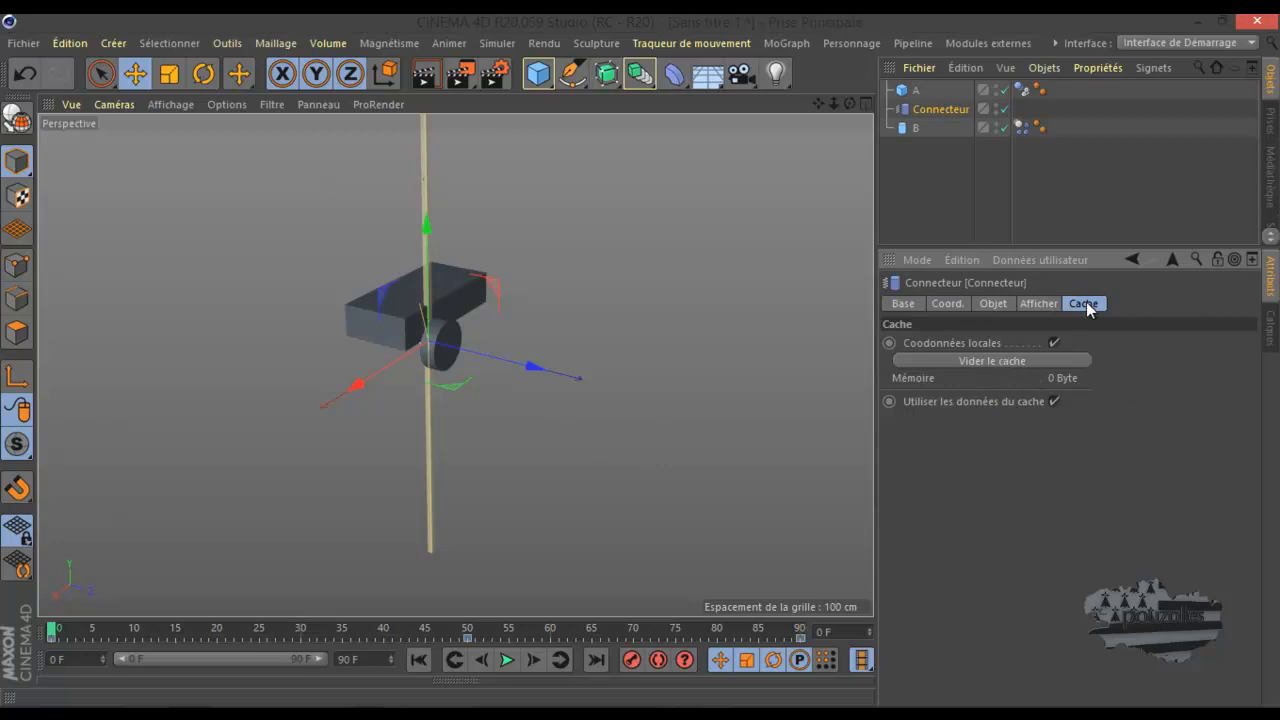
{"action": "left_click", "coordinate": [996, 303]}
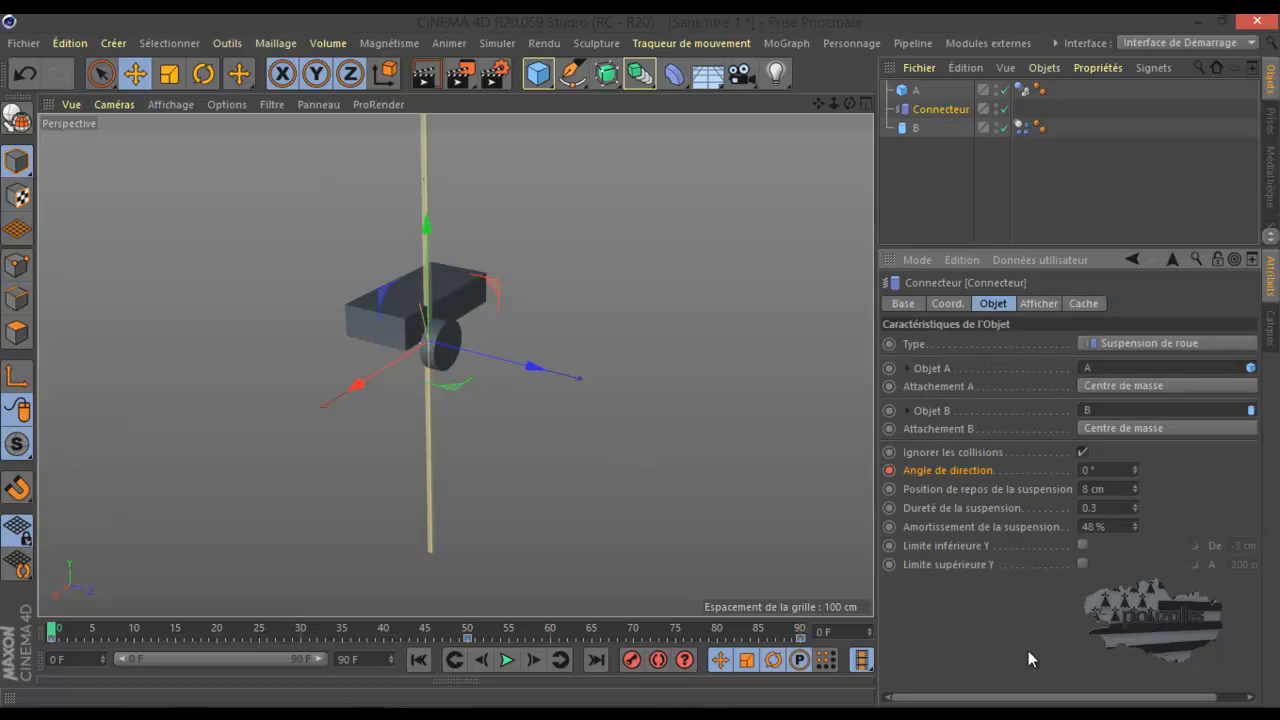
{"action": "left_click", "coordinate": [1137, 343]}
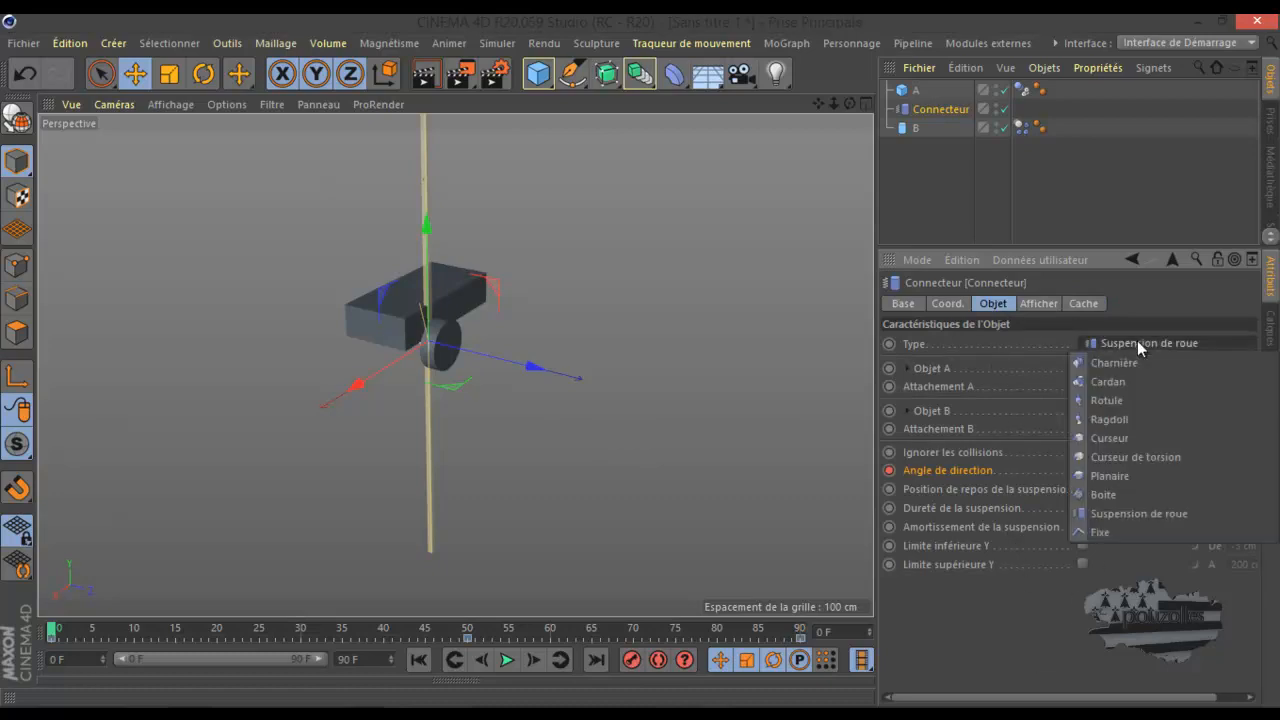
{"action": "left_click", "coordinate": [1111, 532]}
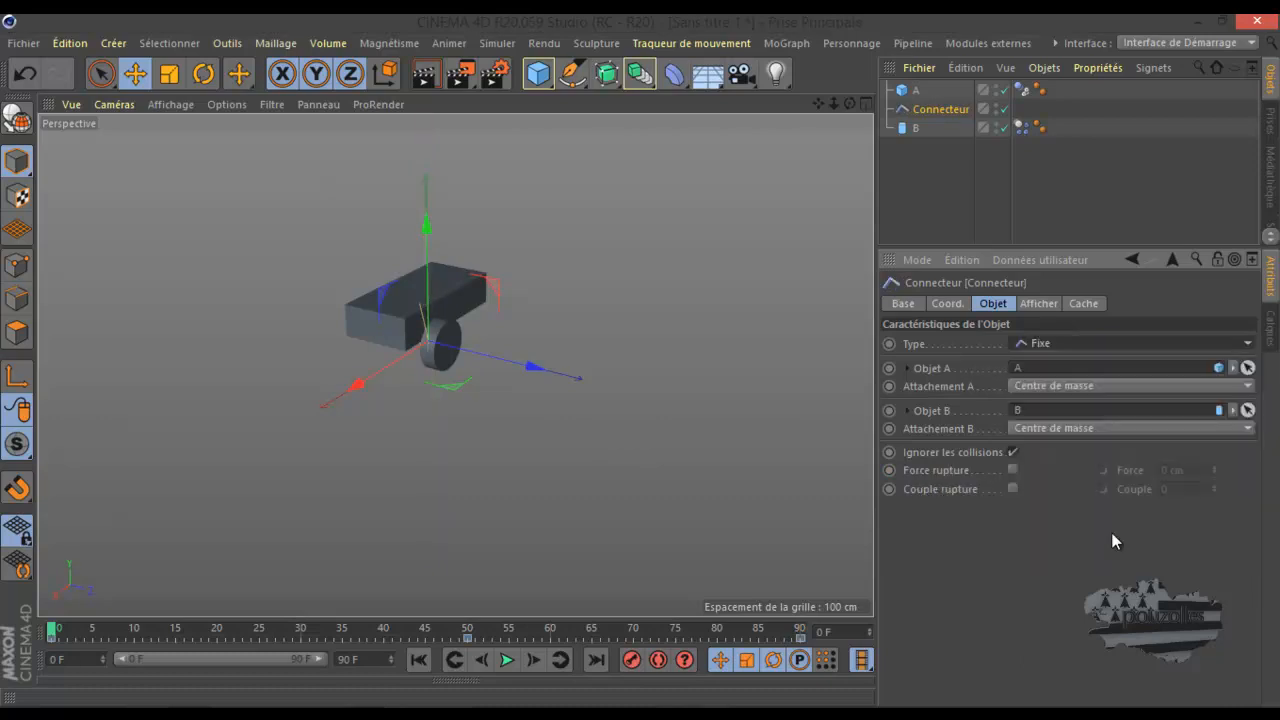
Play the simulation to test the Fixe connector between the cube and wheel, stop it and return to frame 0
{"action": "left_click", "coordinate": [508, 660]}
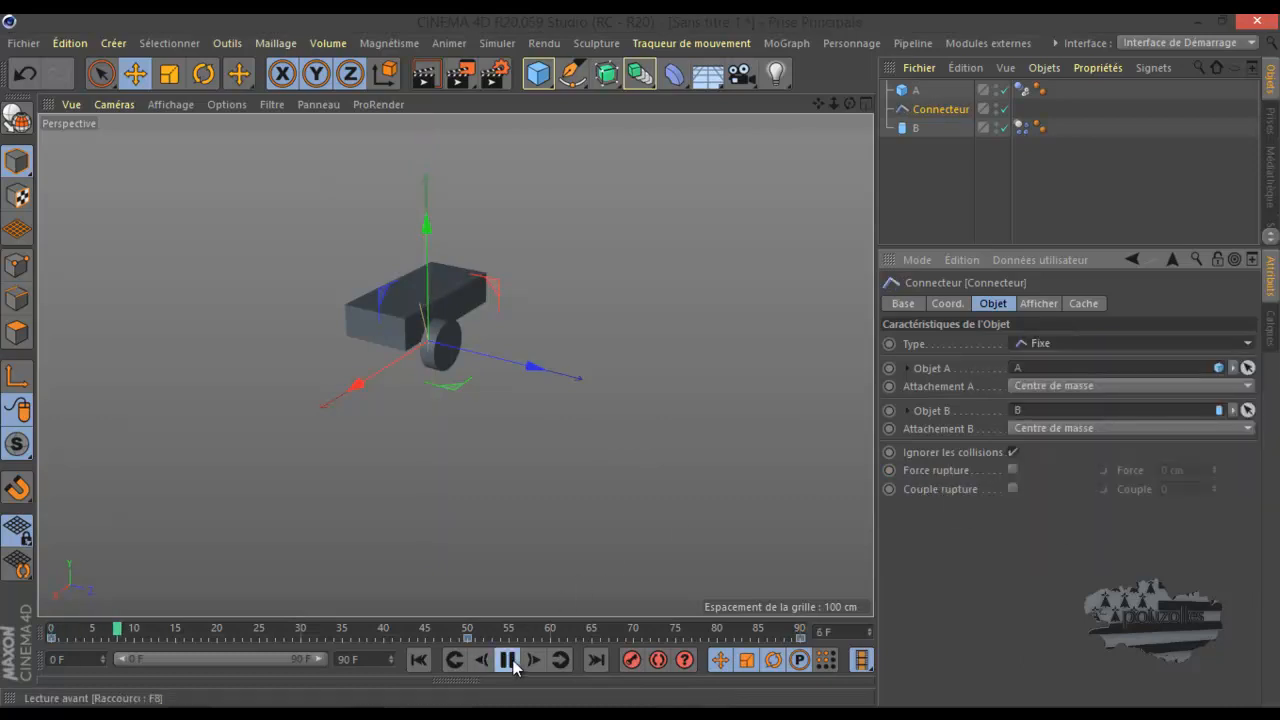
{"action": "scroll", "coordinate": [388, 314], "scroll_direction": "up", "scroll_amount": 6}
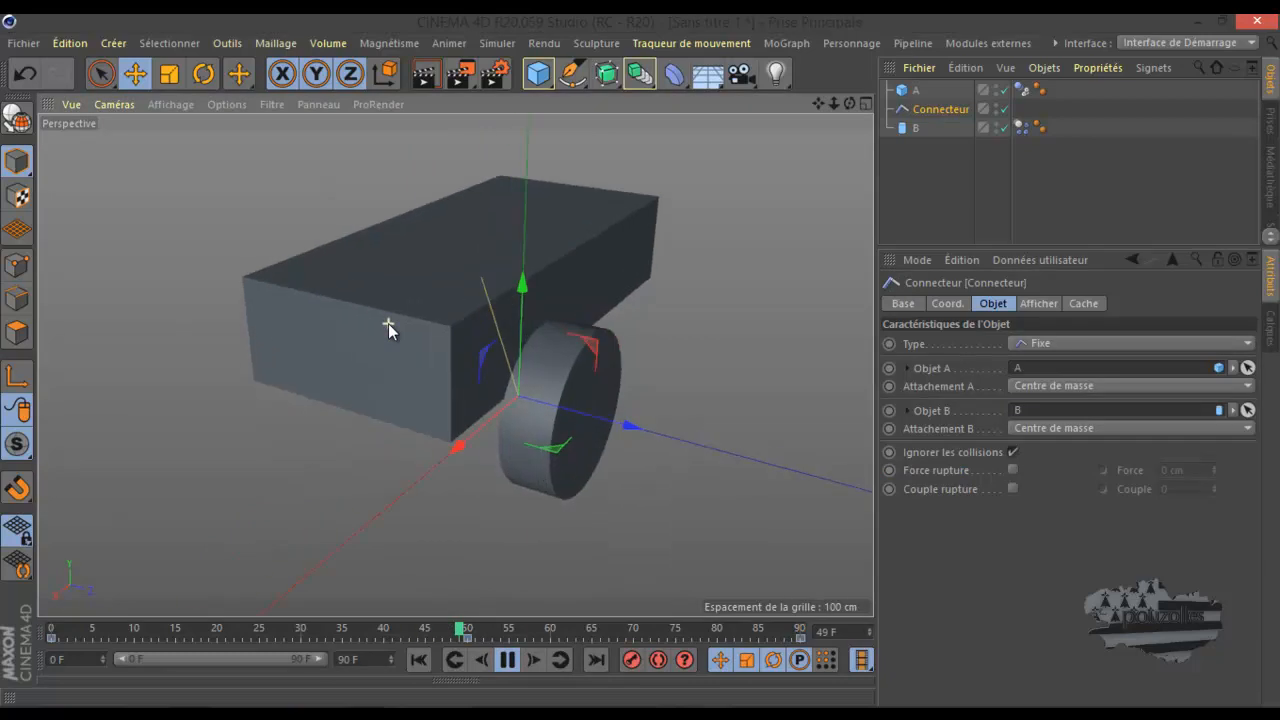
{"action": "left_click", "coordinate": [508, 660]}
{"action": "left_click", "coordinate": [419, 660]}
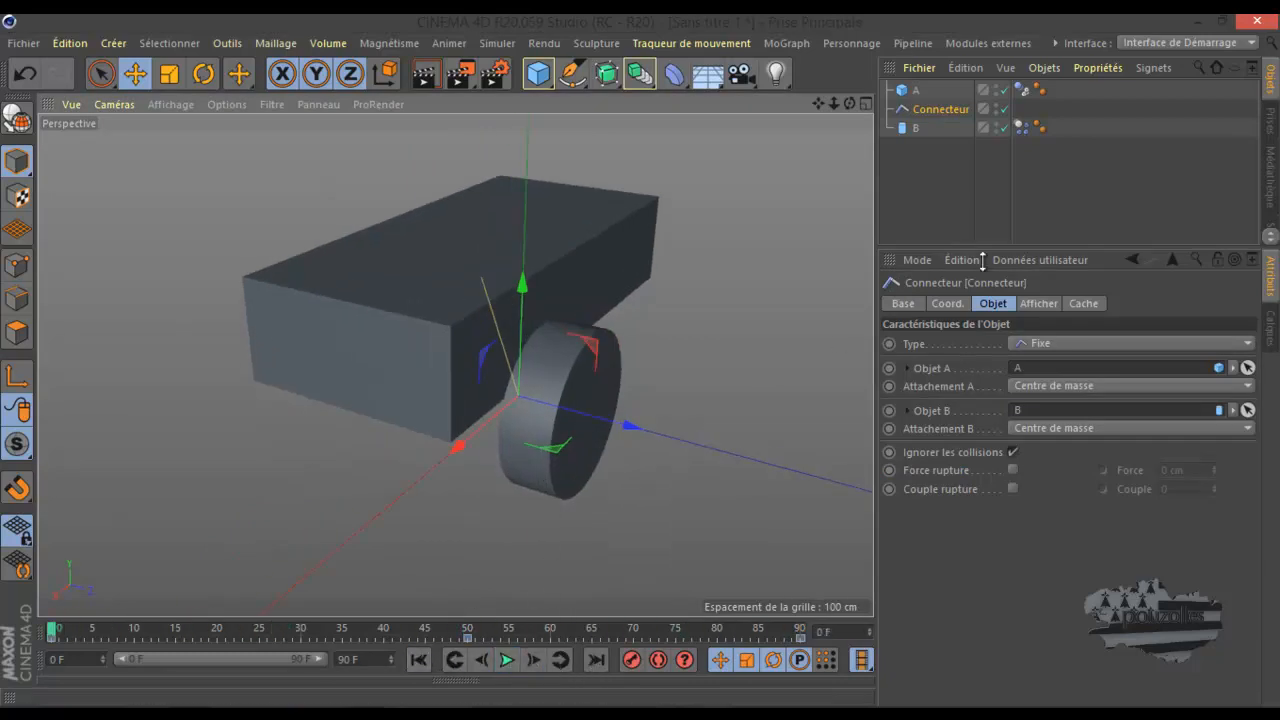